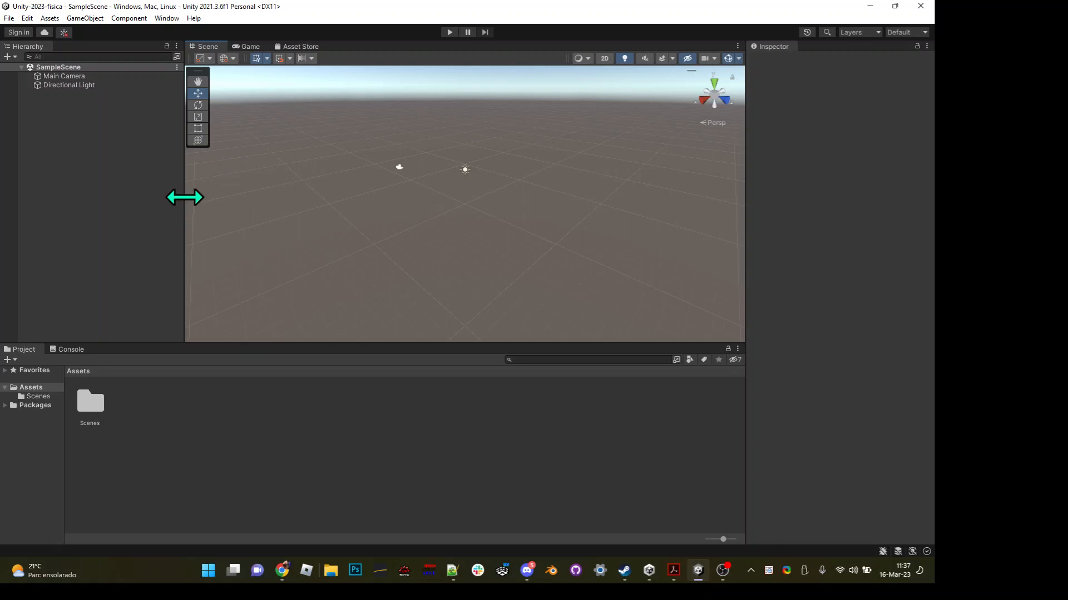
- Narrow the Hierarchy, dock the Project window beneath it, and dock the Console beneath the Scene view
{"action": "left_click_drag", "start_coordinate": [186, 198], "coordinate": [160, 198]}
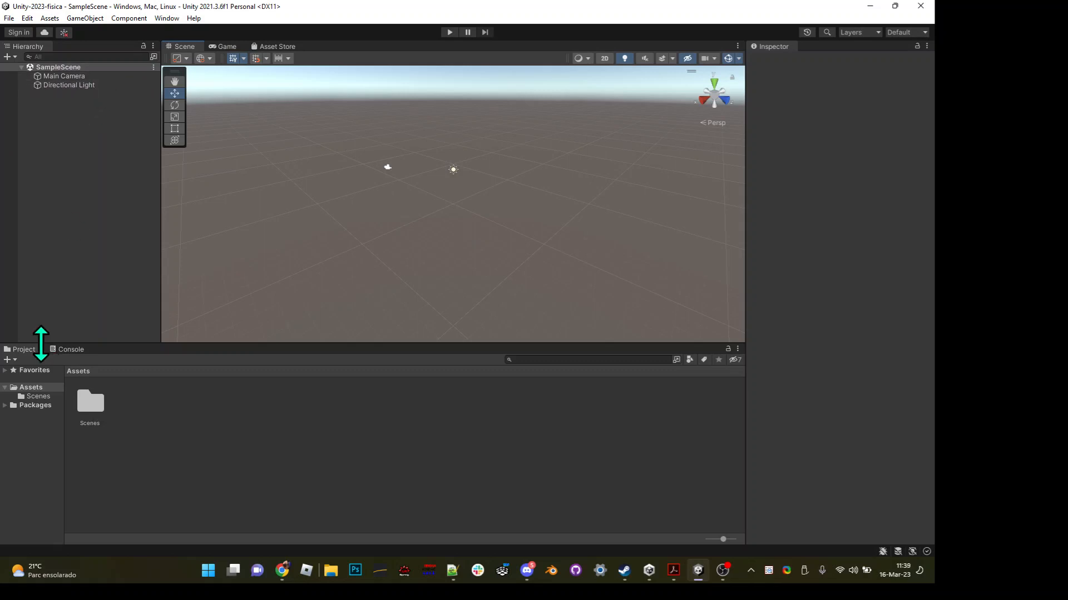
{"action": "left_click_drag", "start_coordinate": [27, 349], "coordinate": [81, 271]}
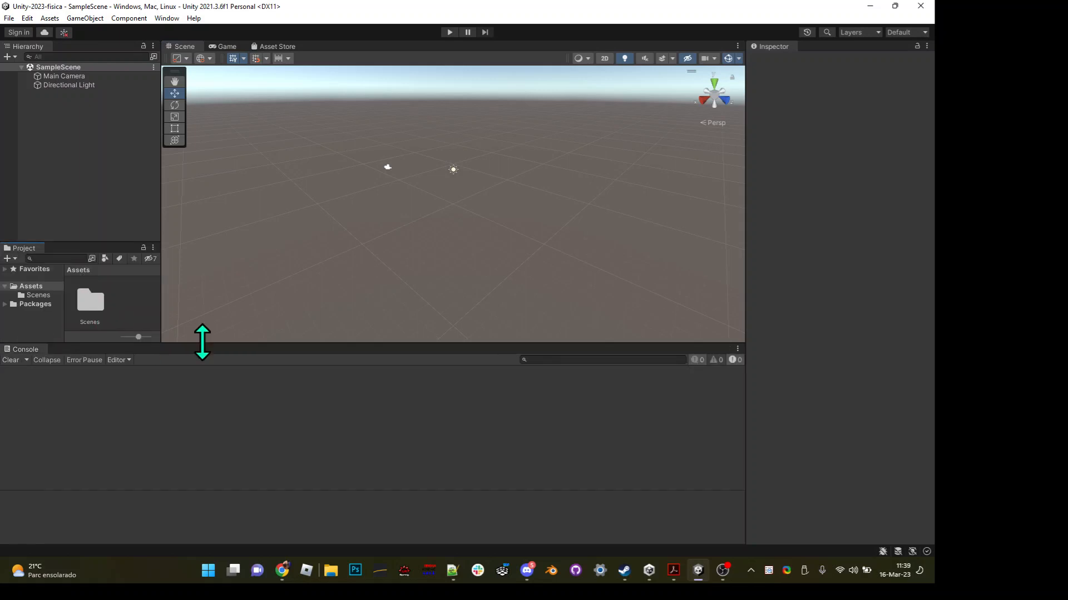
{"action": "left_click_drag", "start_coordinate": [26, 349], "coordinate": [299, 307]}
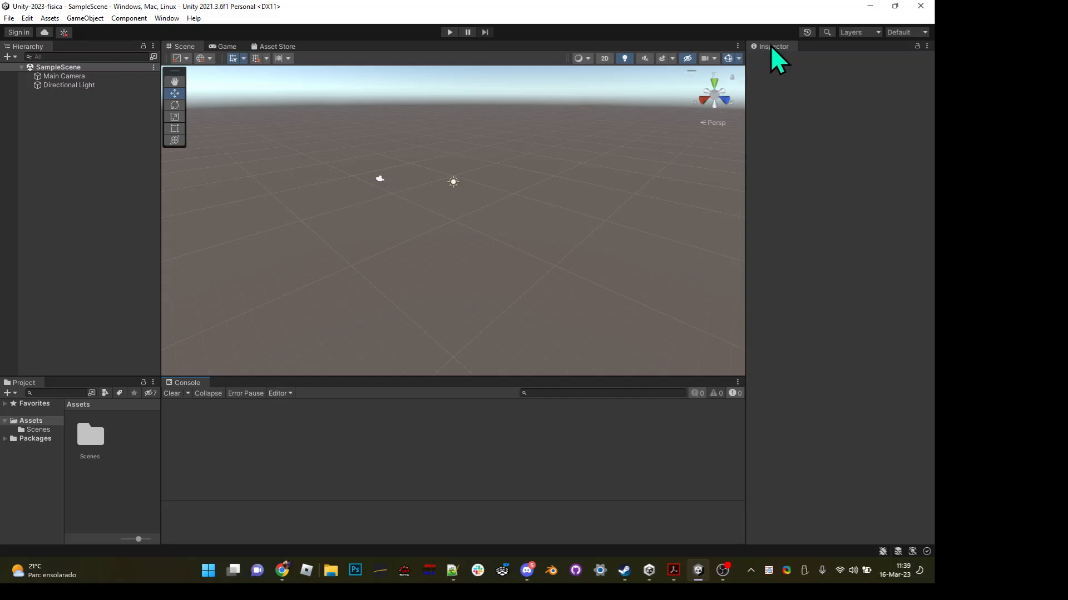
- Dock the Inspector as a narrow full-height column between Hierarchy and Scene, keep the Console under Scene only, and enlarge the Project area
{"action": "left_click_drag", "start_coordinate": [771, 48], "coordinate": [198, 222]}
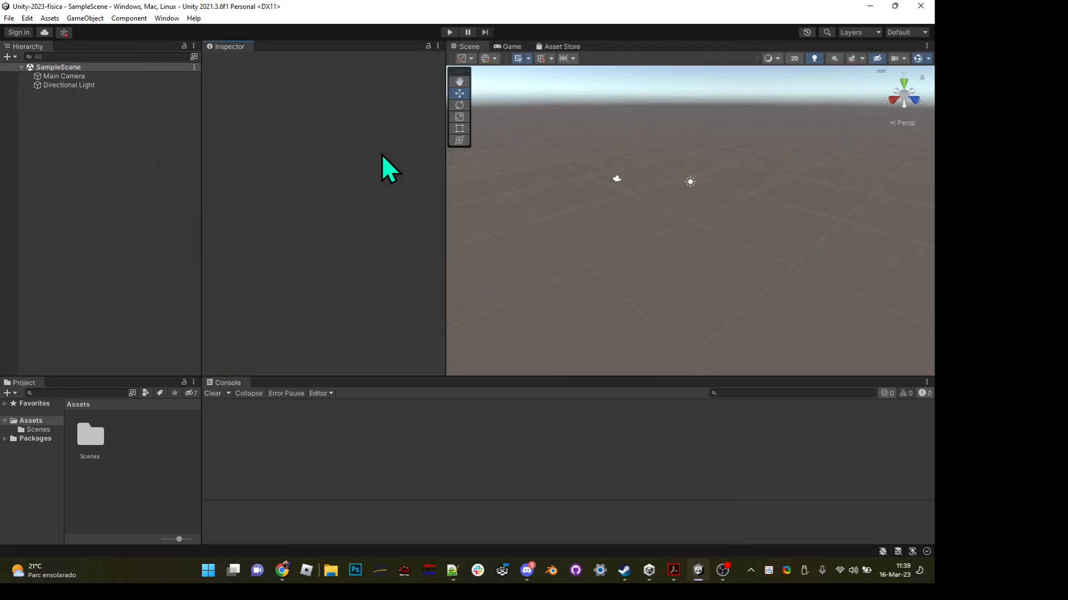
{"action": "left_click_drag", "start_coordinate": [445, 161], "coordinate": [349, 161]}
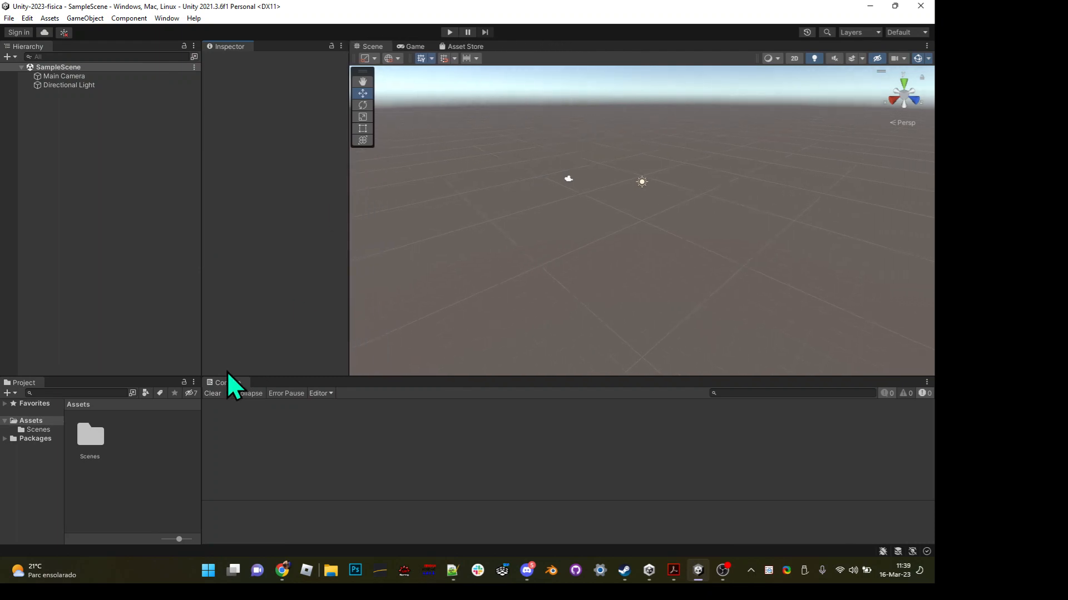
{"action": "left_click_drag", "start_coordinate": [230, 382], "coordinate": [449, 339]}
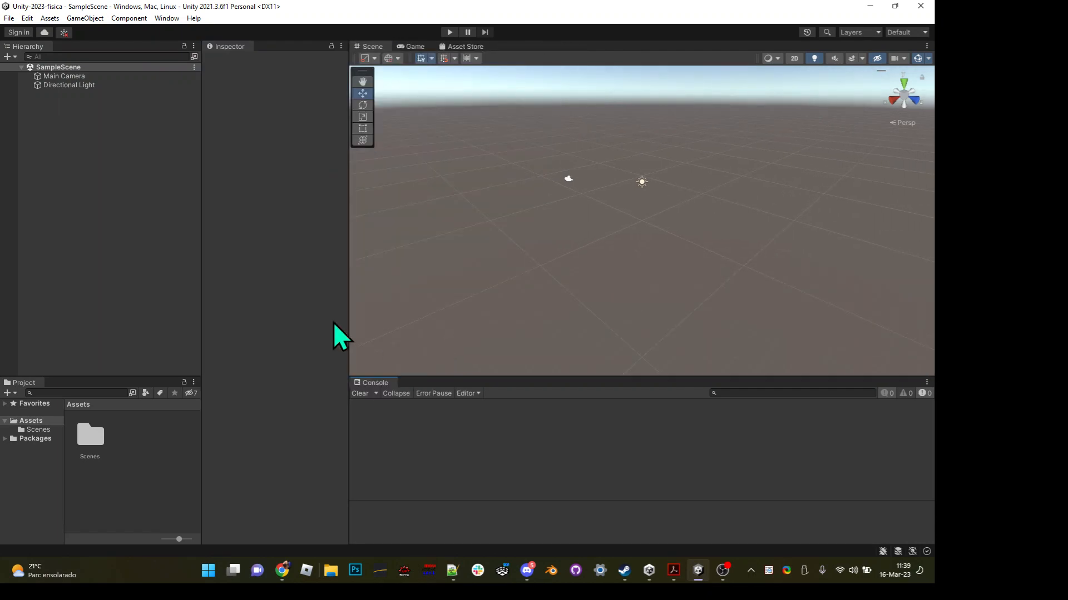
{"action": "left_click_drag", "start_coordinate": [202, 280], "coordinate": [168, 277]}
{"action": "left_click_drag", "start_coordinate": [95, 375], "coordinate": [94, 314]}
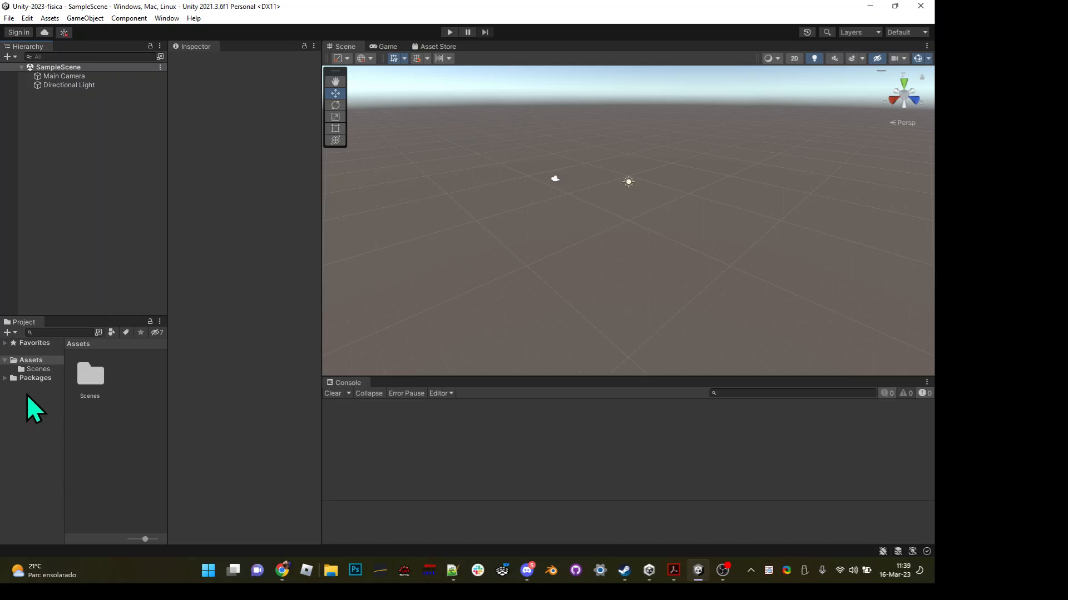
- Switch the Project window to One Column Layout and expand the Scenes folder
{"action": "left_click", "coordinate": [159, 322]}
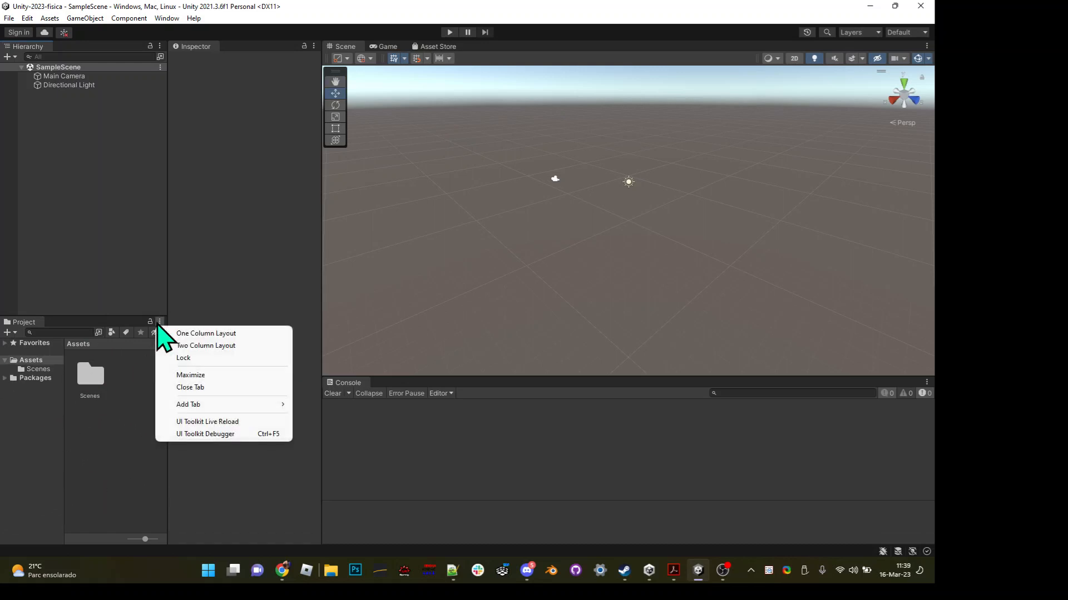
{"action": "left_click", "coordinate": [191, 335]}
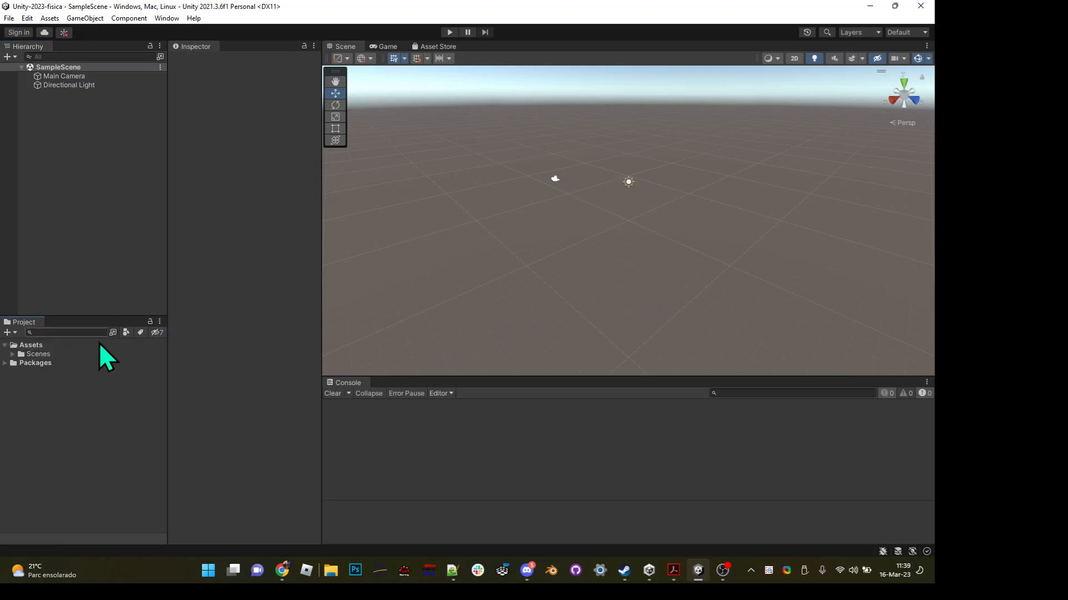
{"action": "left_click", "coordinate": [11, 355]}
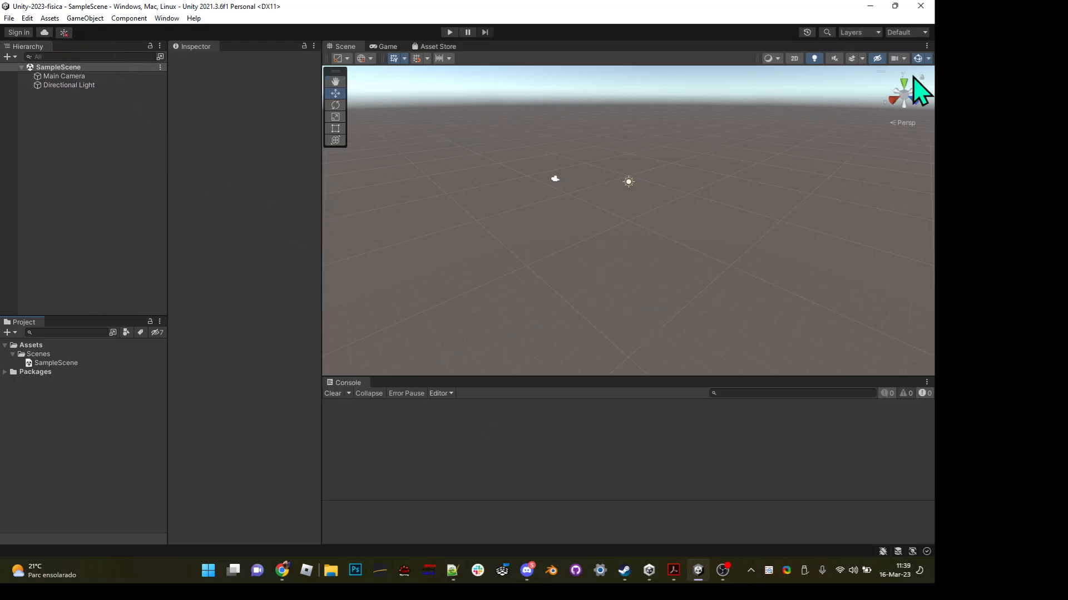
- Save the current window arrangement as a new layout, entering the person's name as the layout name
{"action": "left_click", "coordinate": [926, 46]}
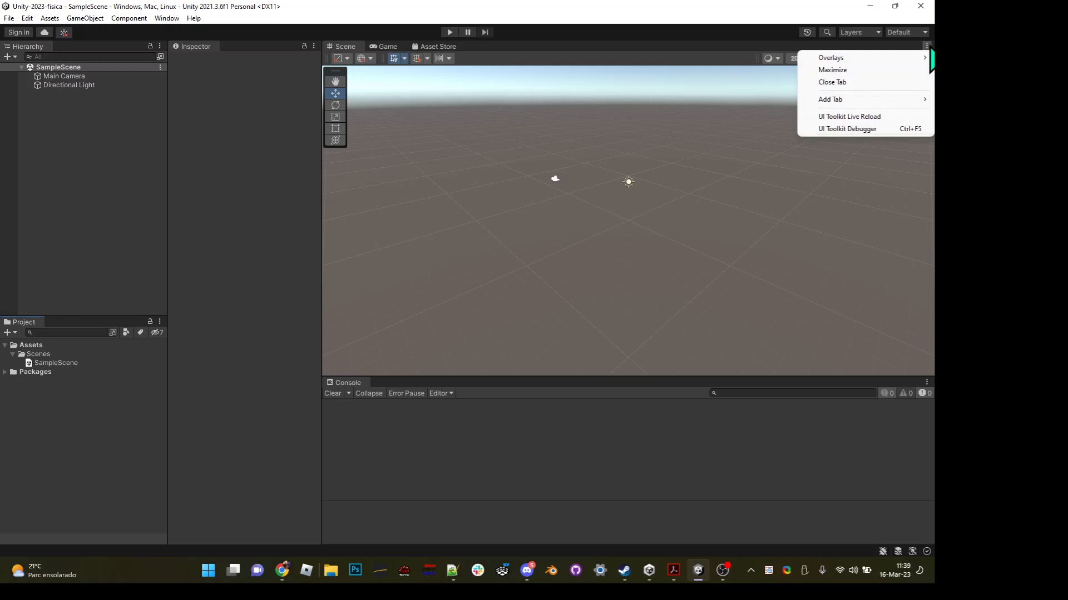
{"action": "left_click", "coordinate": [735, 4]}
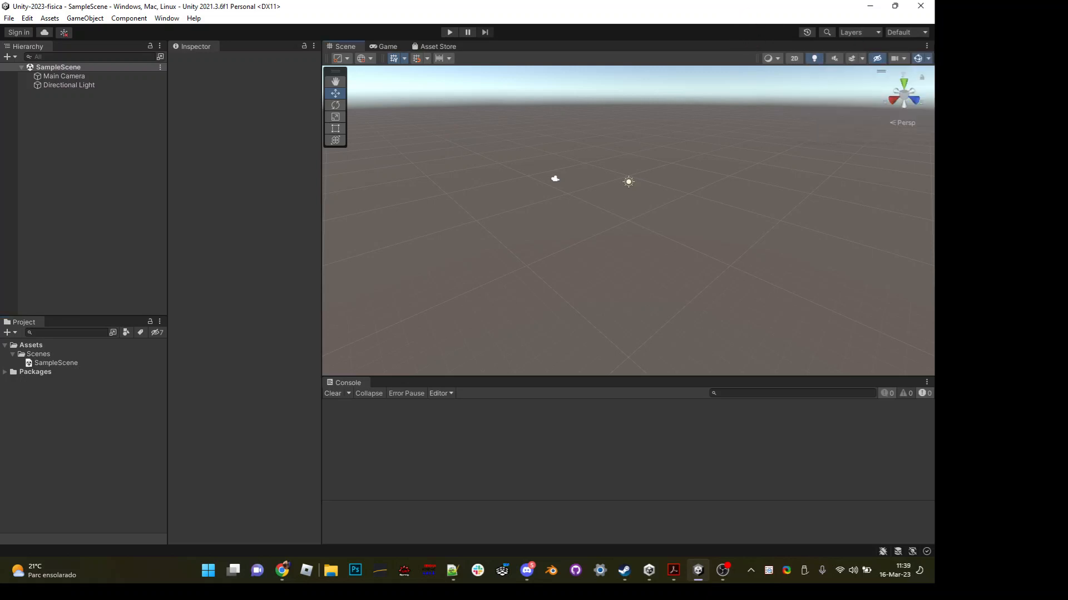
{"action": "left_click", "coordinate": [917, 32]}
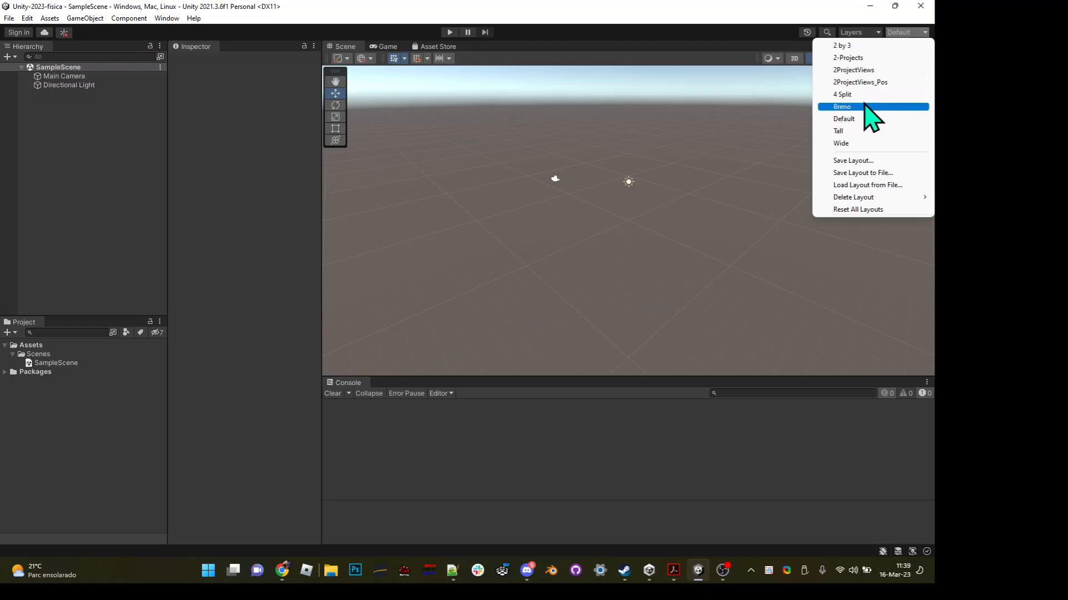
{"action": "left_click", "coordinate": [863, 161]}
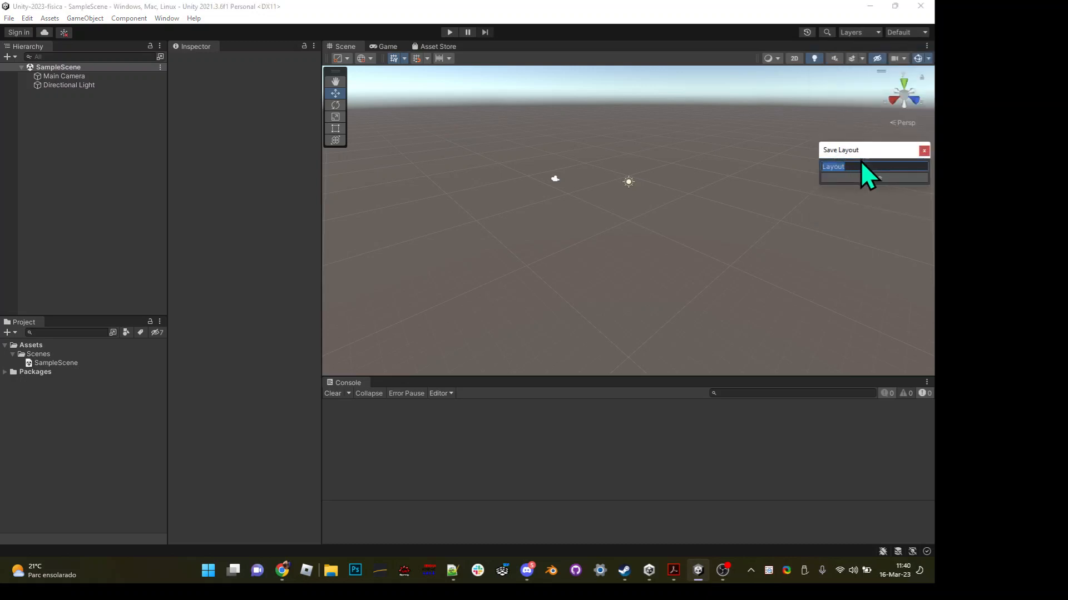
{"action": "type", "text": "lve"}
{"action": "key", "text": "BackSpace"}
{"action": "key", "text": "BackSpace"}
{"action": "key", "text": "BackSpace"}
{"action": "key", "text": "BackSpace"}
{"action": "key", "text": "BackSpace"}
{"action": "key", "text": "BackSpace"}
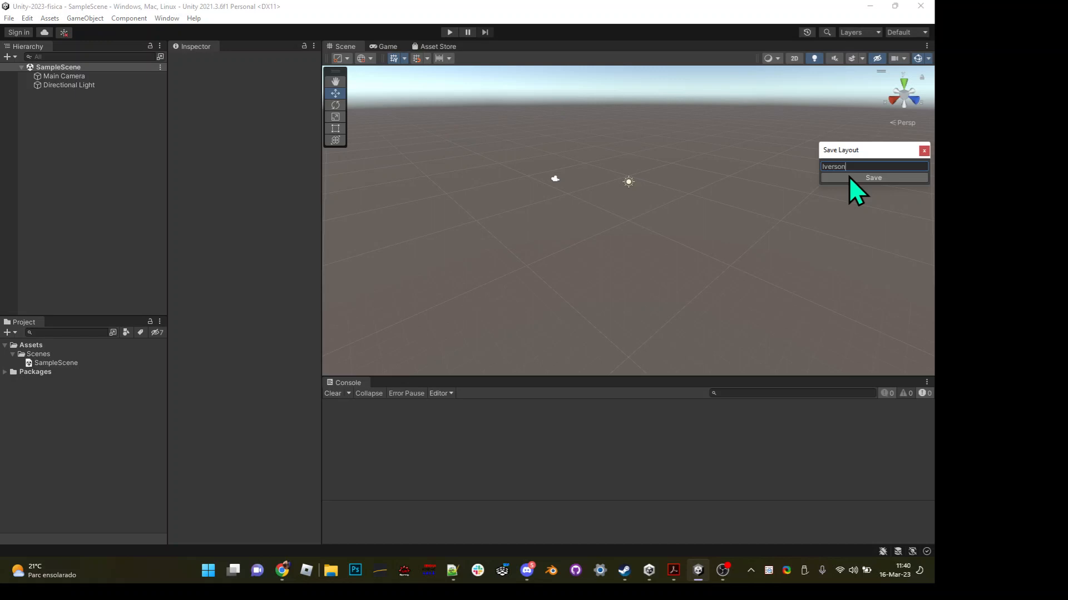
{"action": "left_click", "coordinate": [849, 177]}
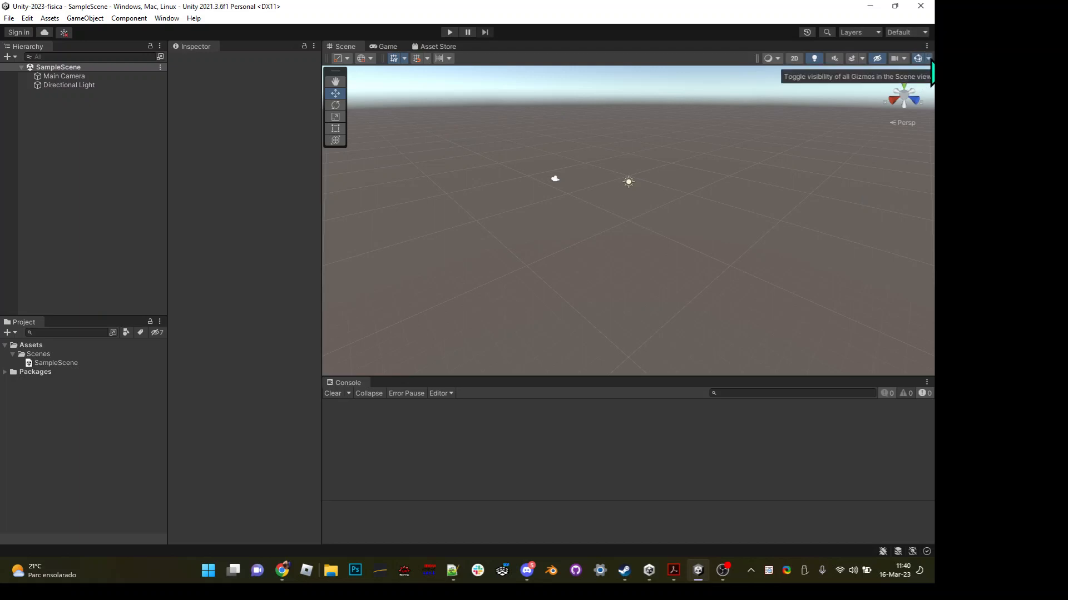
- Load the saved custom layout listed directly before Default and narrow its Inspector column slightly
{"action": "left_click", "coordinate": [889, 32]}
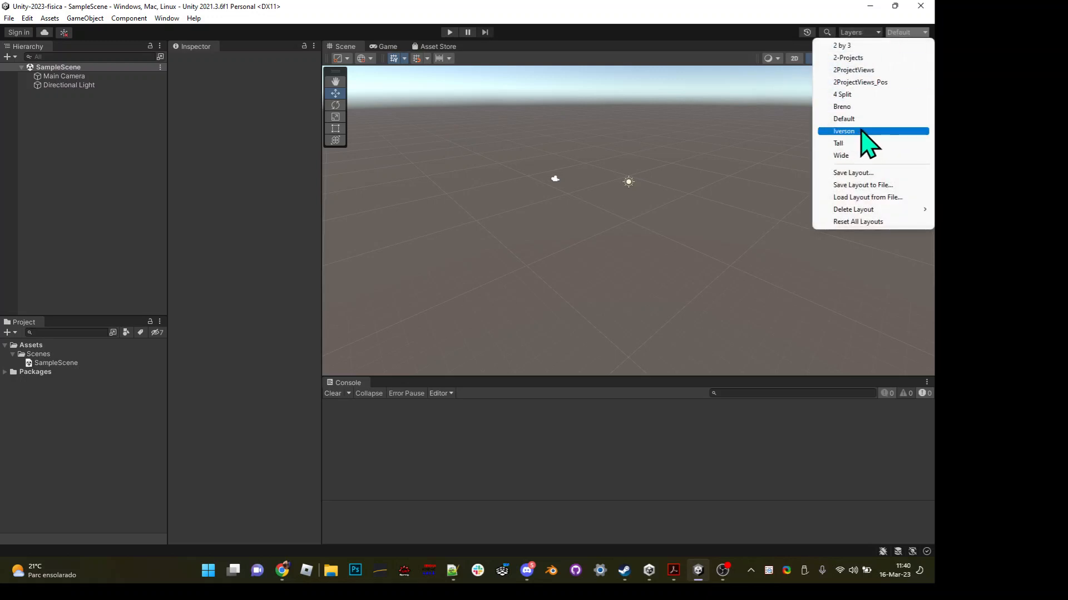
{"action": "left_click", "coordinate": [851, 107]}
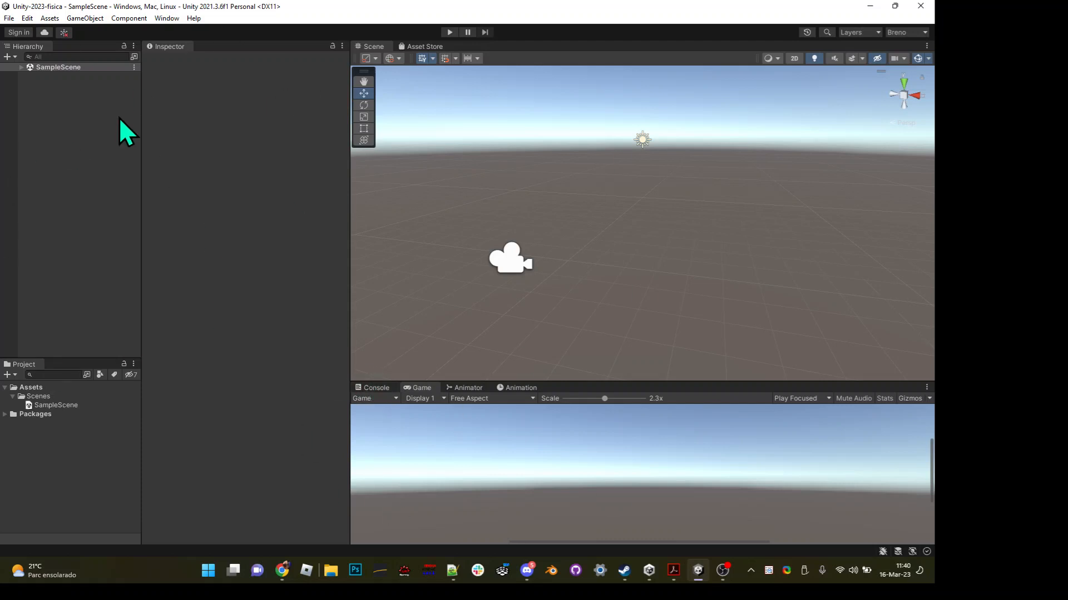
{"action": "left_click_drag", "start_coordinate": [350, 155], "coordinate": [329, 155]}
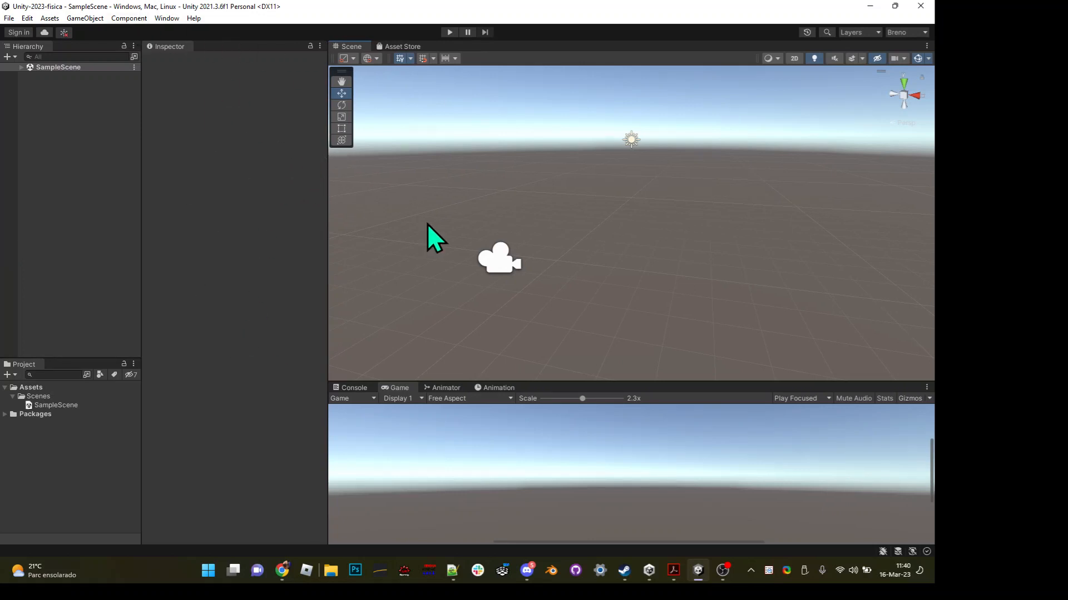
{"action": "key", "text": "alt"}
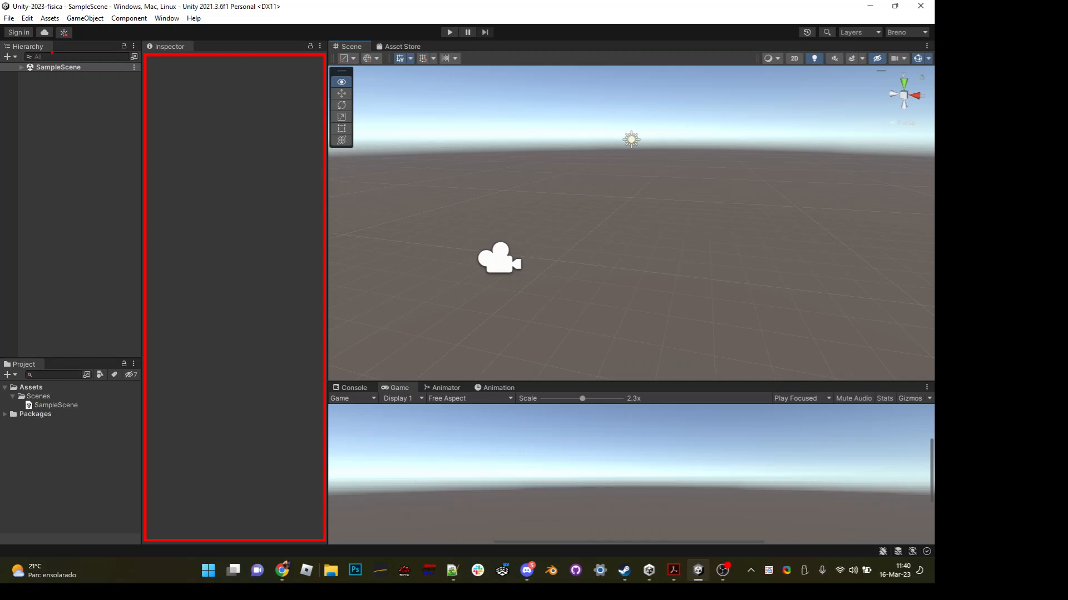
{"action": "left_click_drag", "start_coordinate": [33, 81], "coordinate": [33, 318]}
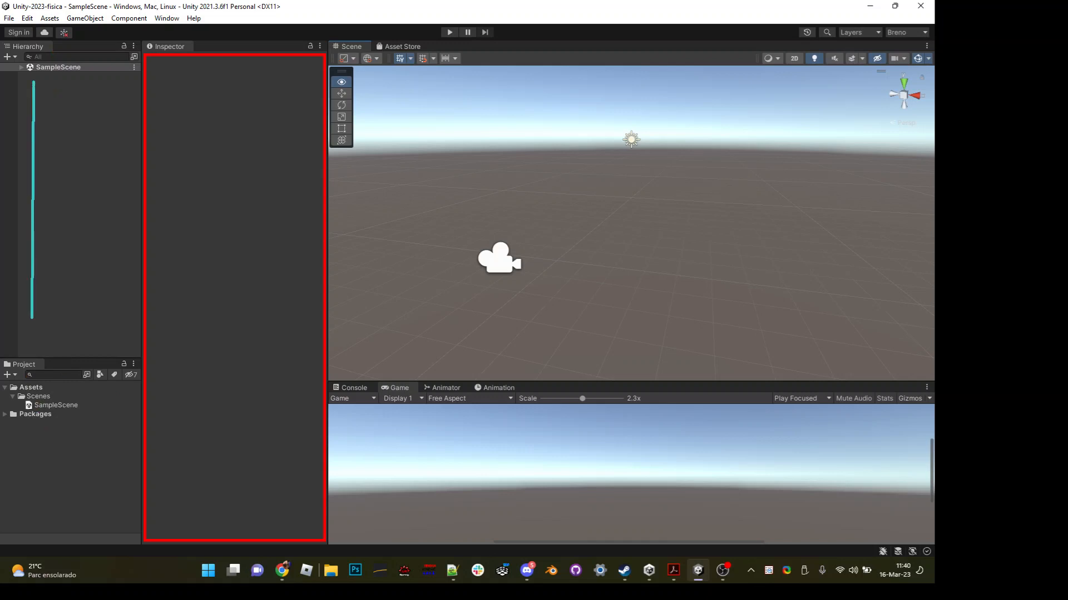
{"action": "left_click_drag", "start_coordinate": [36, 428], "coordinate": [33, 514]}
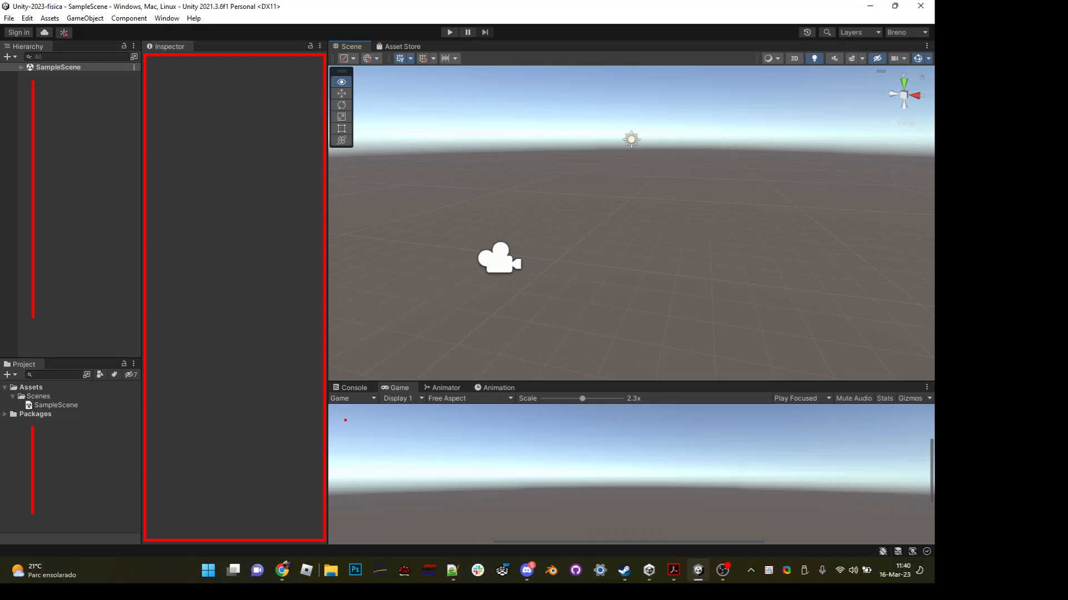
{"action": "mouse_move", "coordinate": [331, 409]}
{"action": "left_mouse_down"}
{"action": "mouse_move", "coordinate": [506, 488]}
{"action": "mouse_move", "coordinate": [908, 526]}
{"action": "left_mouse_up"}
{"action": "mouse_move", "coordinate": [912, 416]}
{"action": "left_mouse_down"}
{"action": "mouse_move", "coordinate": [443, 495]}
{"action": "mouse_move", "coordinate": [336, 534]}
{"action": "left_mouse_up"}
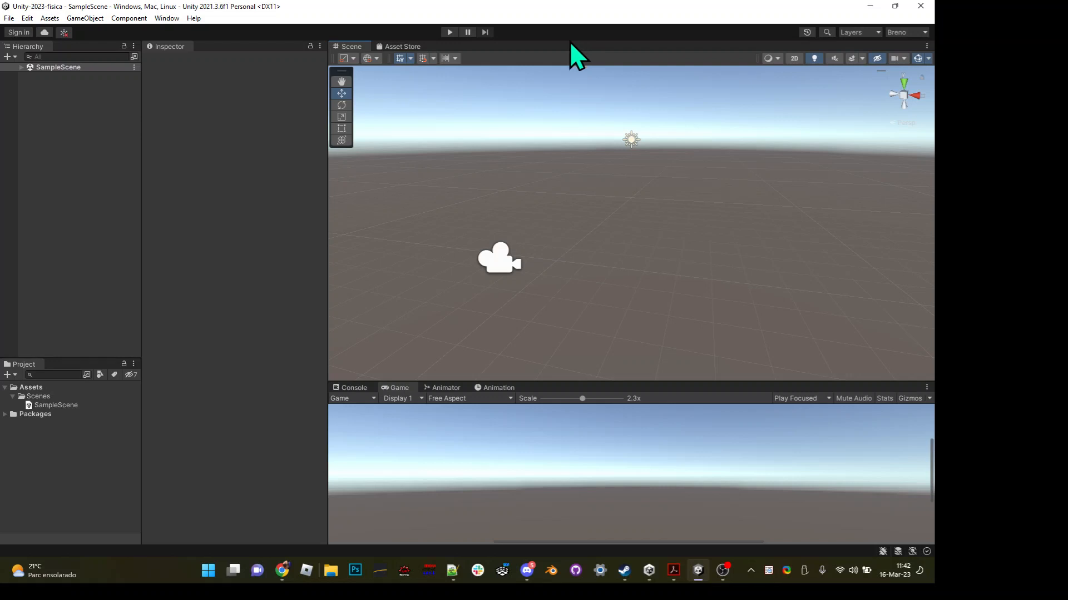
- Narrow the Inspector column a little more to widen the Scene and Game views
{"action": "left_click_drag", "start_coordinate": [328, 147], "coordinate": [310, 146]}
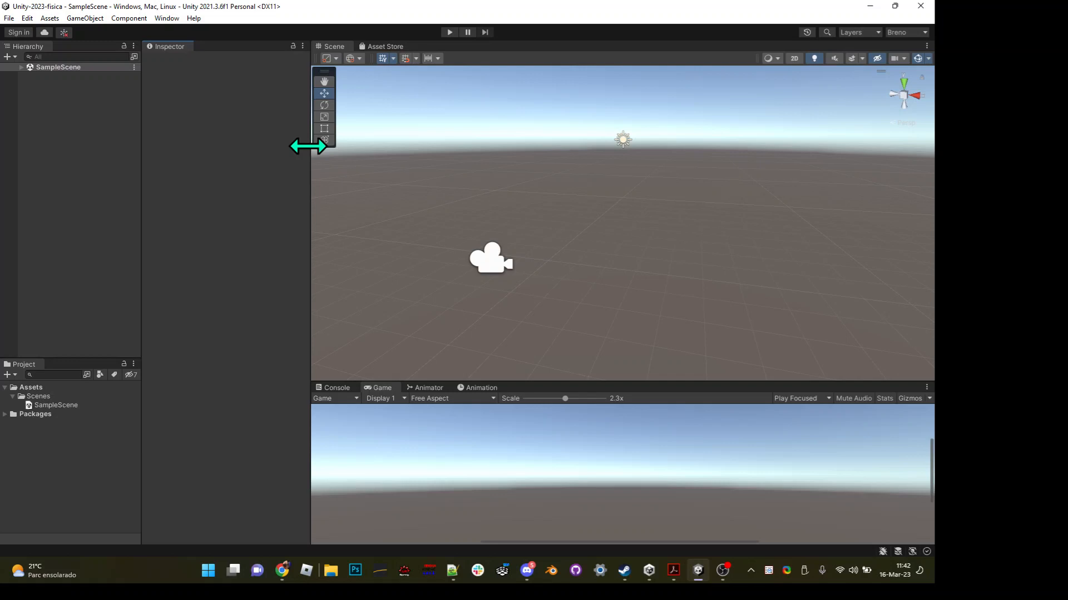
{"action": "left_click", "coordinate": [9, 56]}
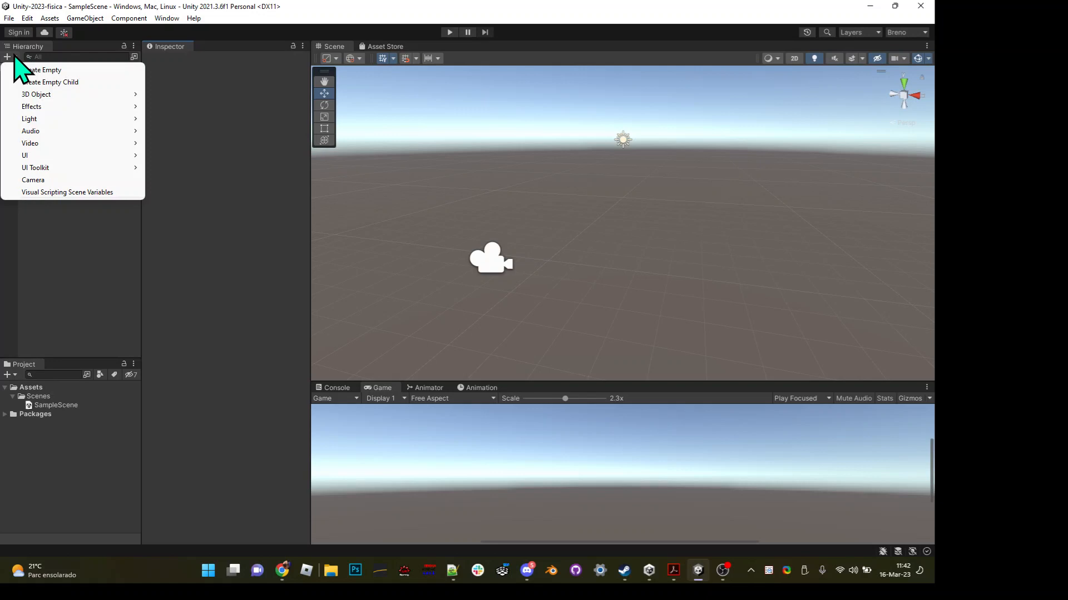
{"action": "left_click", "coordinate": [15, 57]}
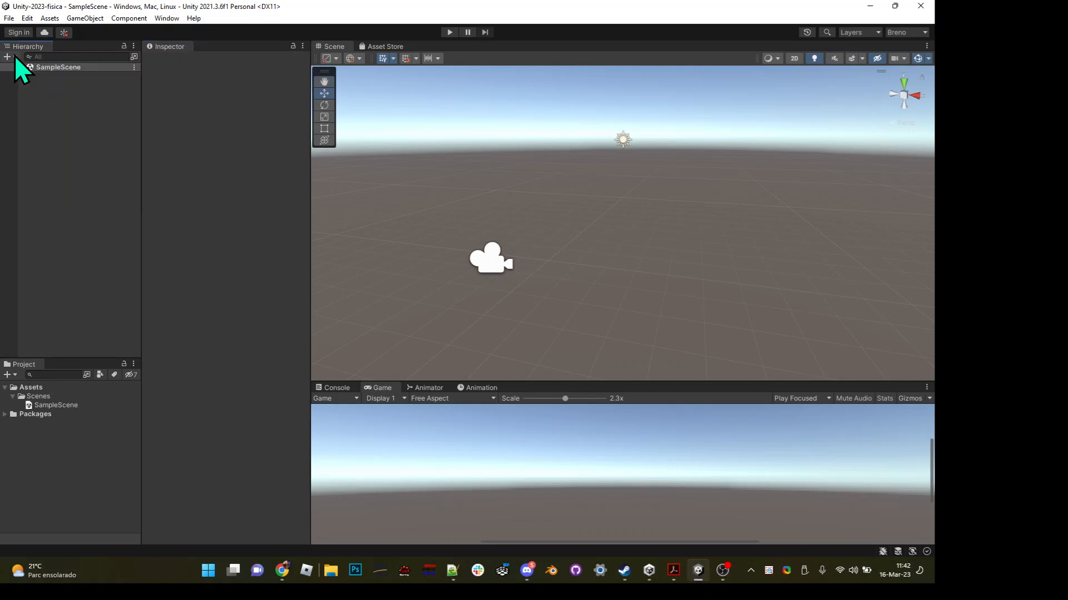
{"action": "left_click", "coordinate": [13, 57]}
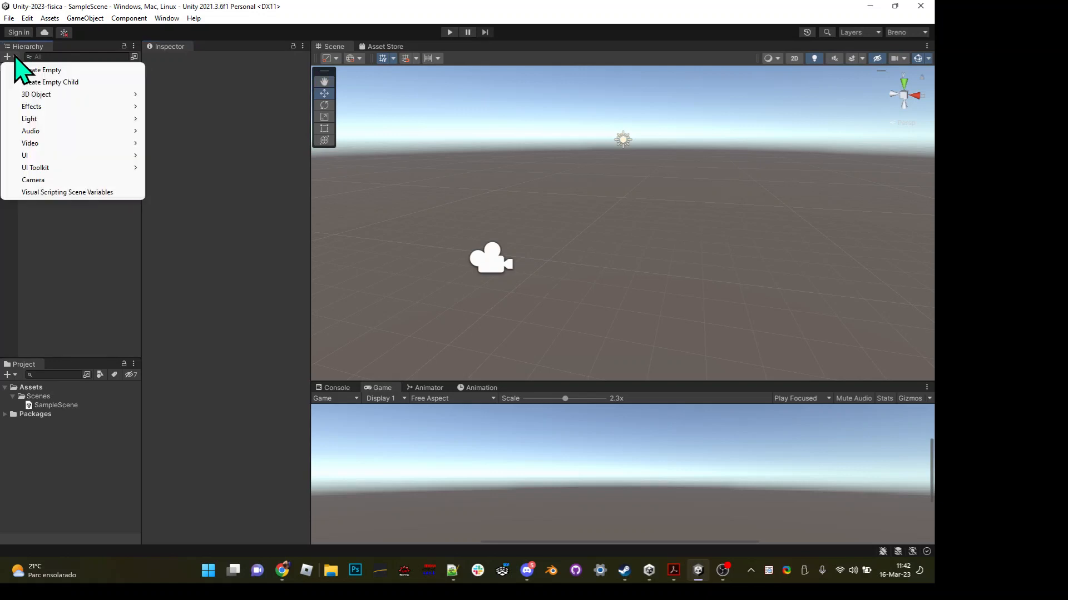
{"action": "left_click", "coordinate": [65, 253]}
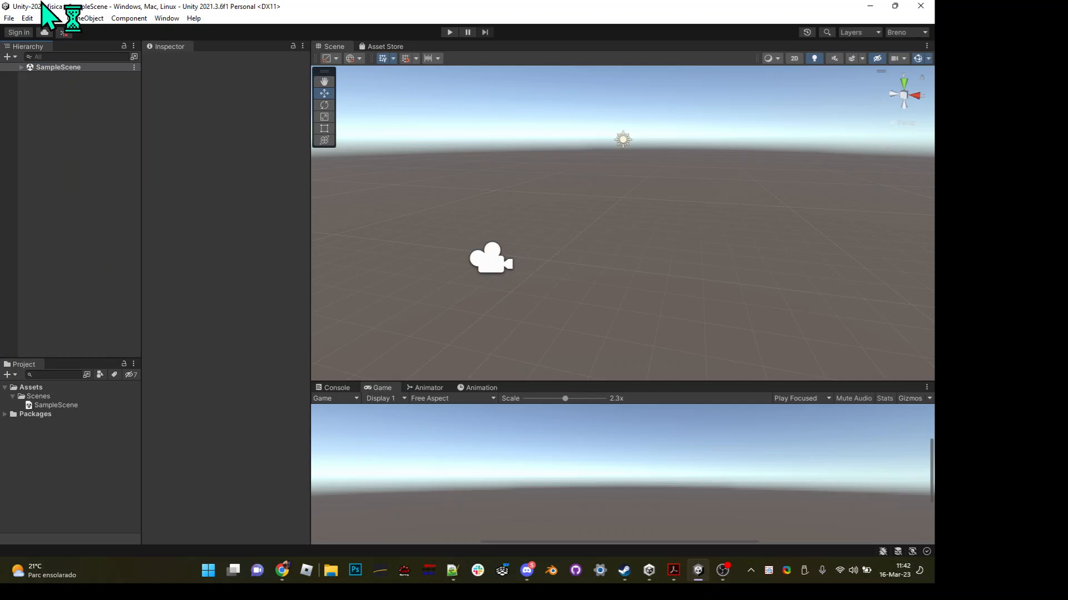
{"action": "right_click", "coordinate": [65, 105]}
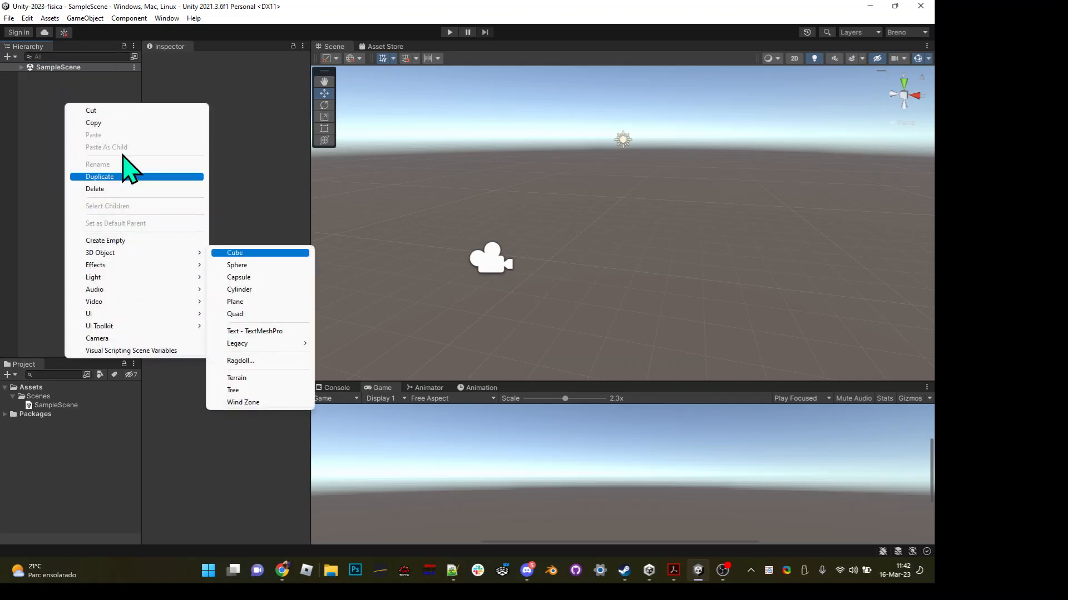
{"action": "left_click", "coordinate": [13, 62]}
- Expand SampleScene in the Hierarchy and add a 3D Cube to the scene with no parent object
{"action": "left_click", "coordinate": [21, 68]}
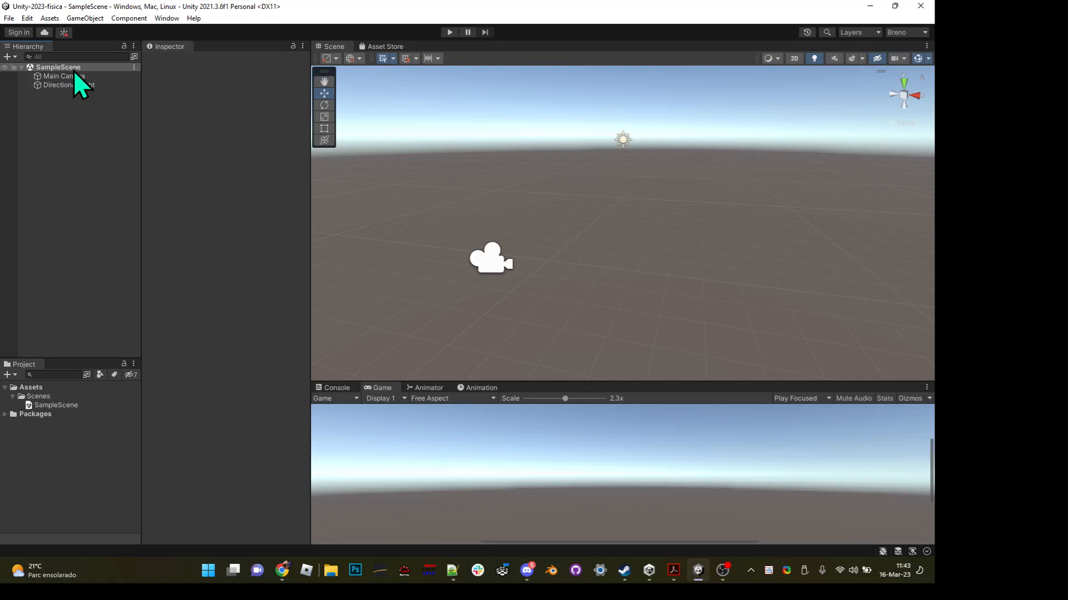
{"action": "left_click", "coordinate": [82, 87]}
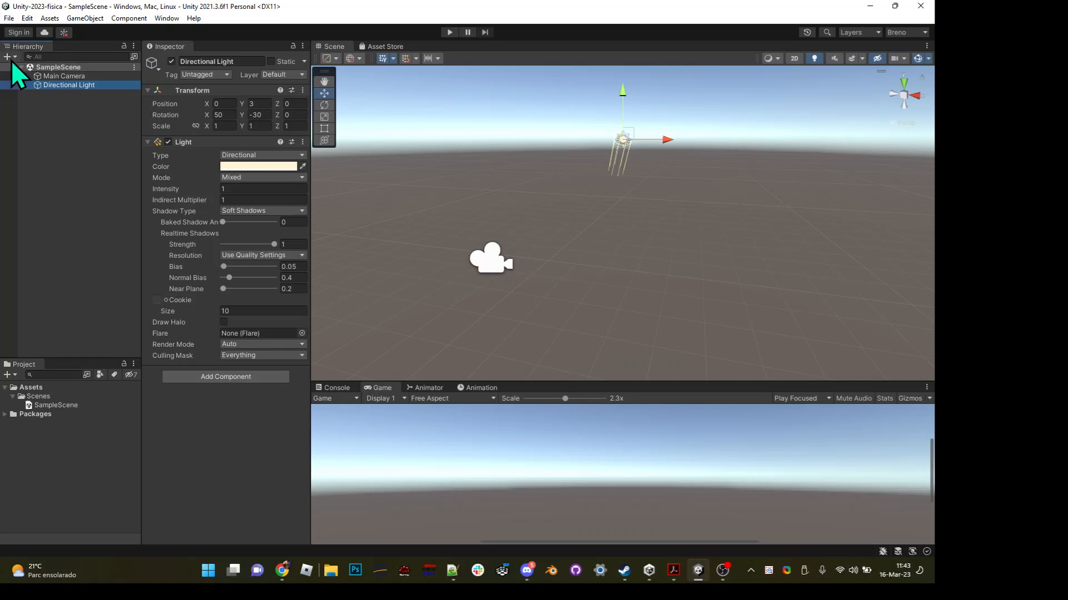
{"action": "left_click", "coordinate": [65, 115]}
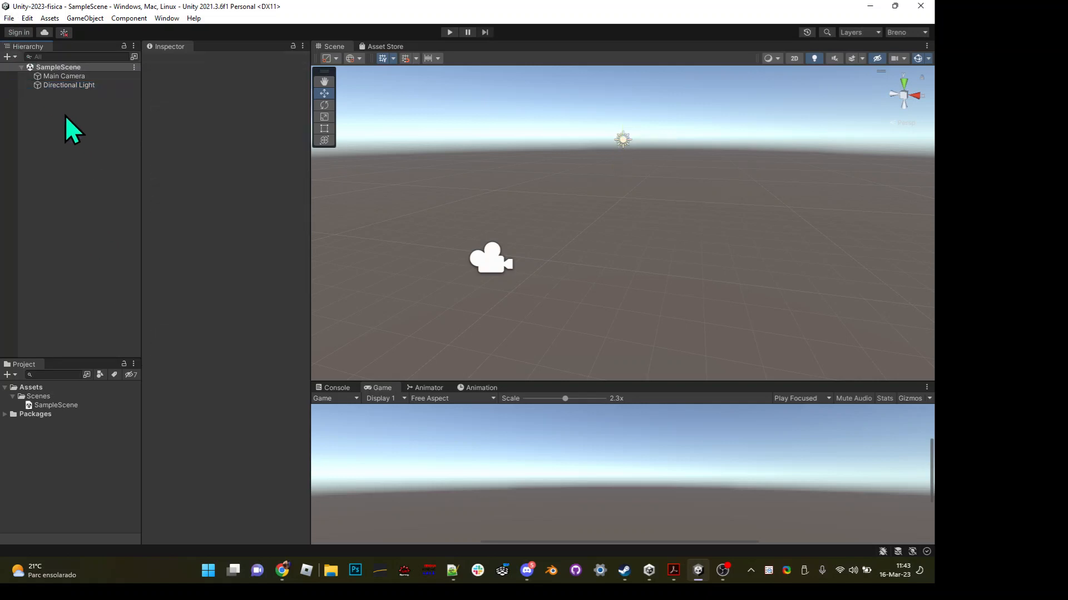
{"action": "left_click", "coordinate": [15, 56]}
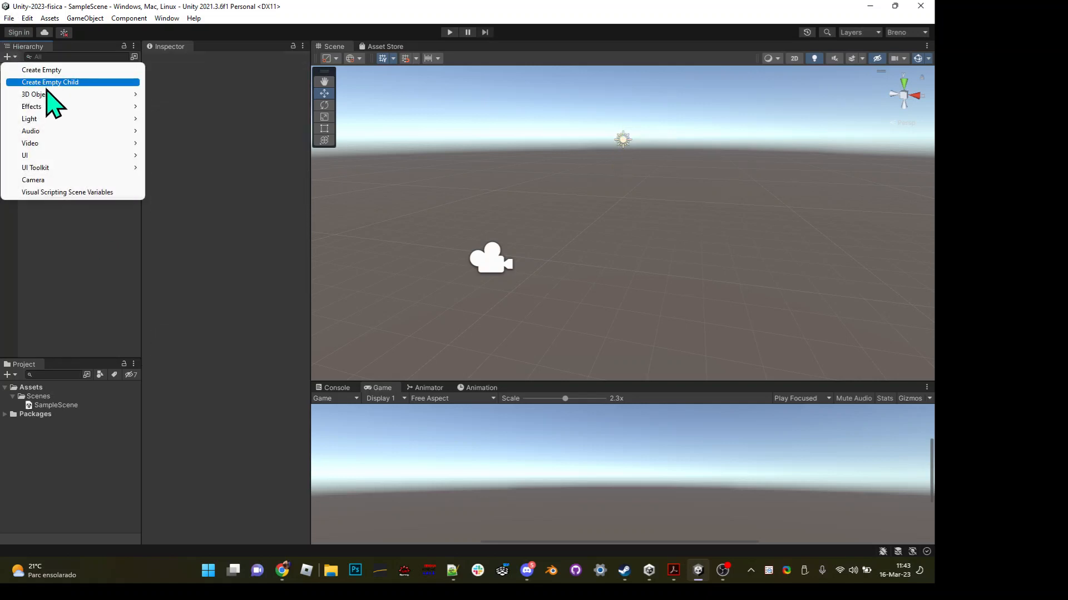
{"action": "mouse_move", "coordinate": [52, 94]}
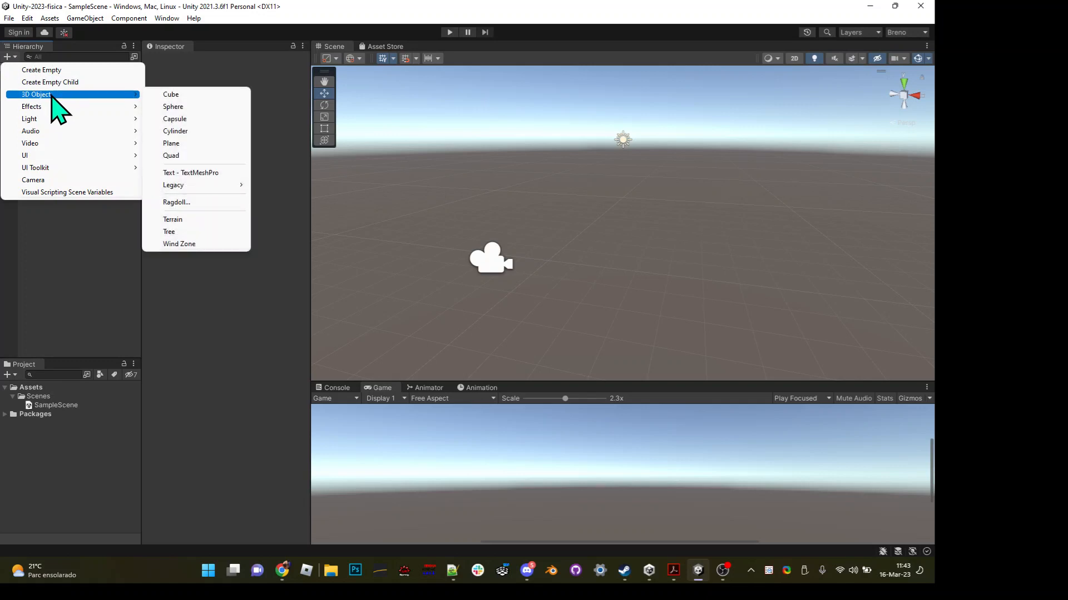
{"action": "left_click", "coordinate": [201, 95]}
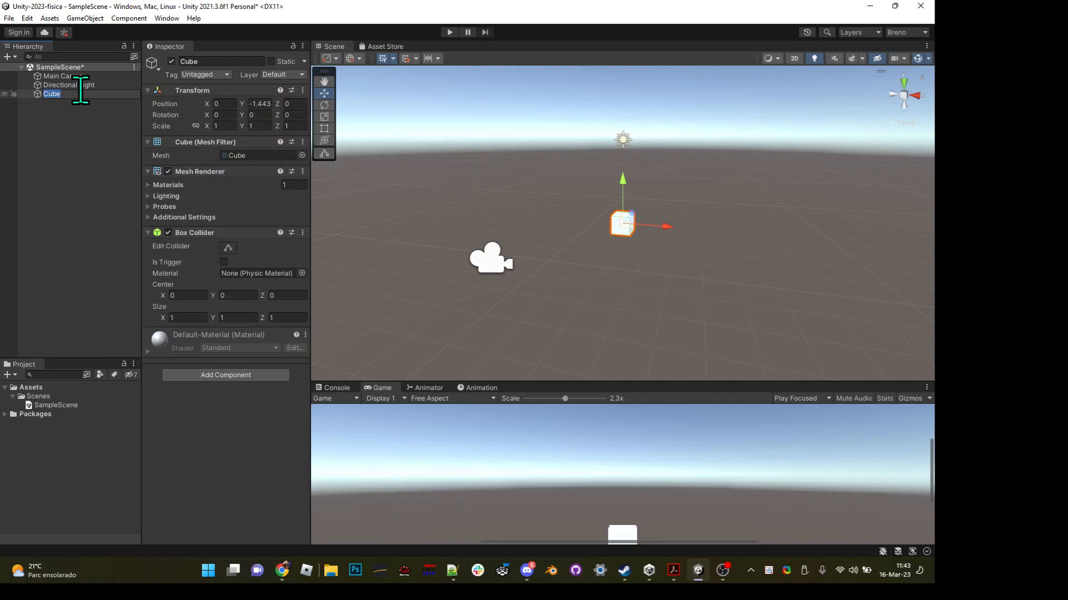
- Name the new cube Ground and add a 3D sphere named Bola to the scene
{"action": "type", "text": "Ground"}
{"action": "key", "text": "Return"}
{"action": "left_click", "coordinate": [14, 58]}
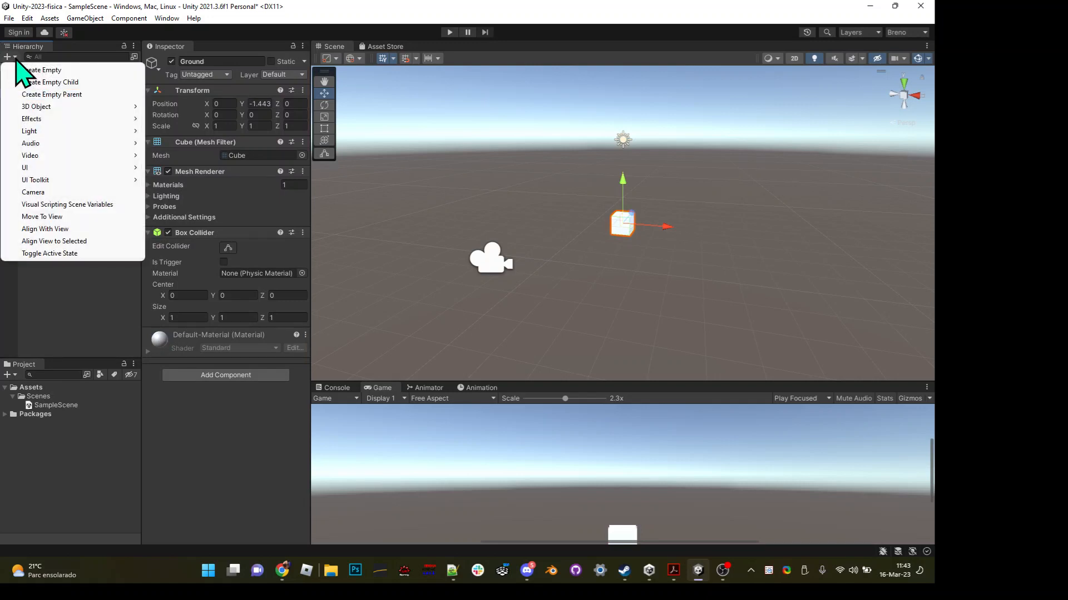
{"action": "mouse_move", "coordinate": [59, 107]}
{"action": "left_click", "coordinate": [192, 117]}
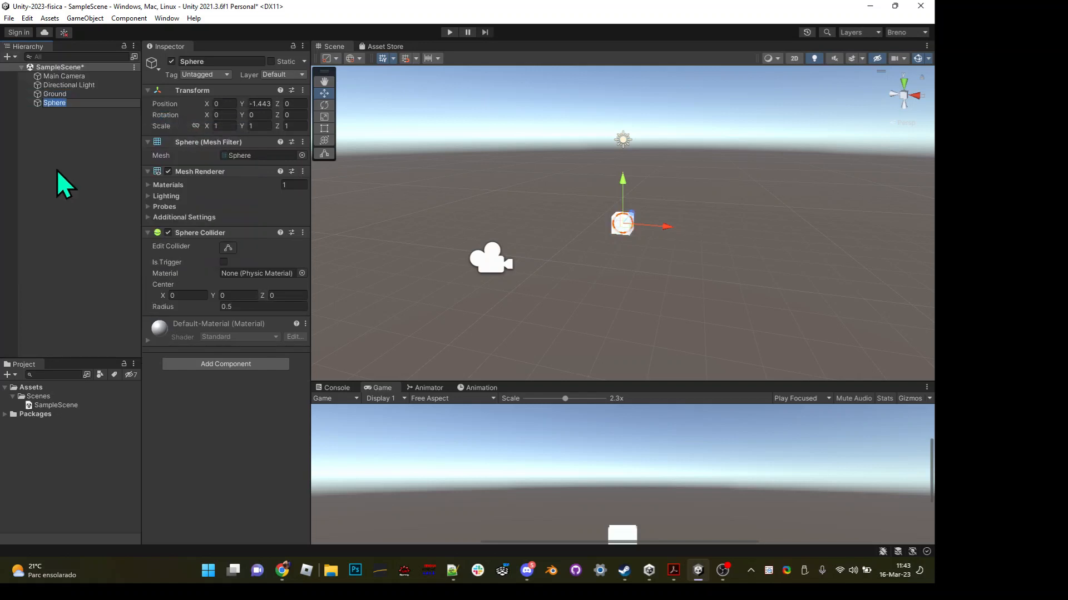
{"action": "type", "text": "Bola"}
{"action": "key", "text": "Return"}
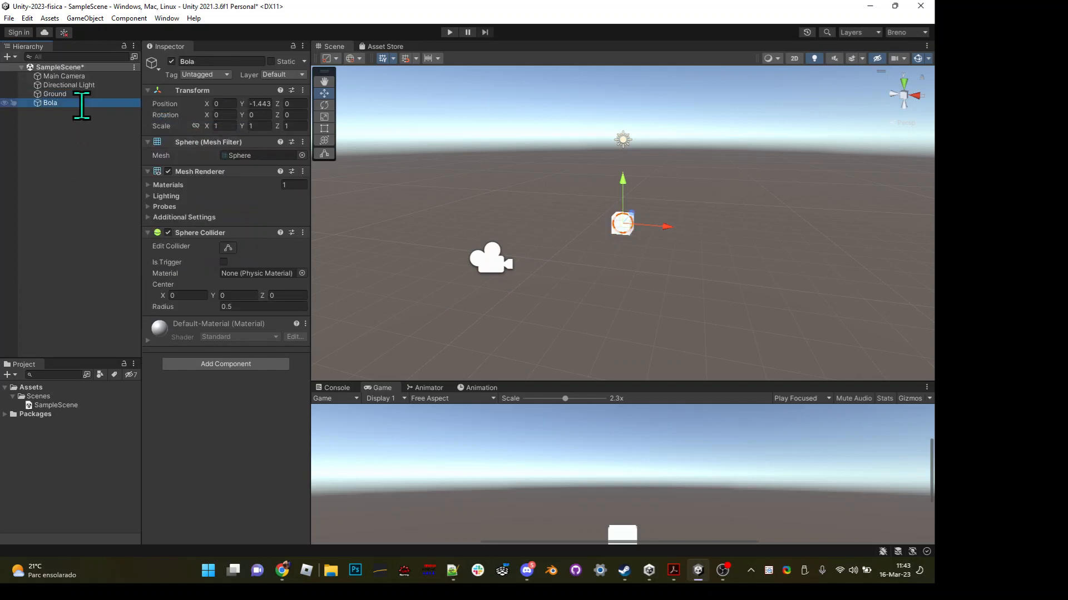
{"action": "left_click", "coordinate": [67, 161]}
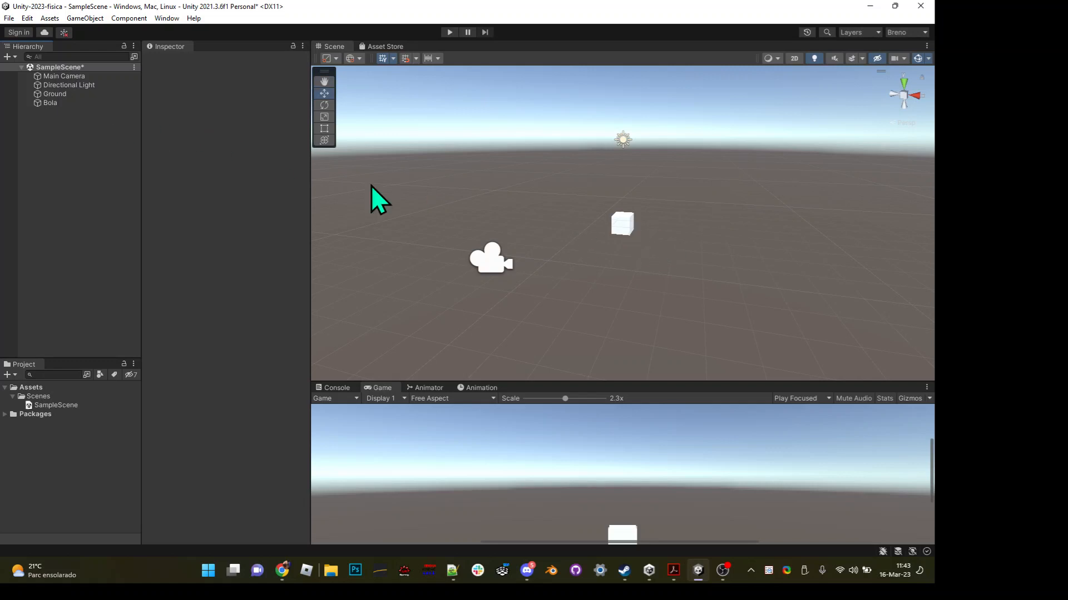
- Rename the Bola sphere to Ball
{"action": "left_click", "coordinate": [62, 104]}
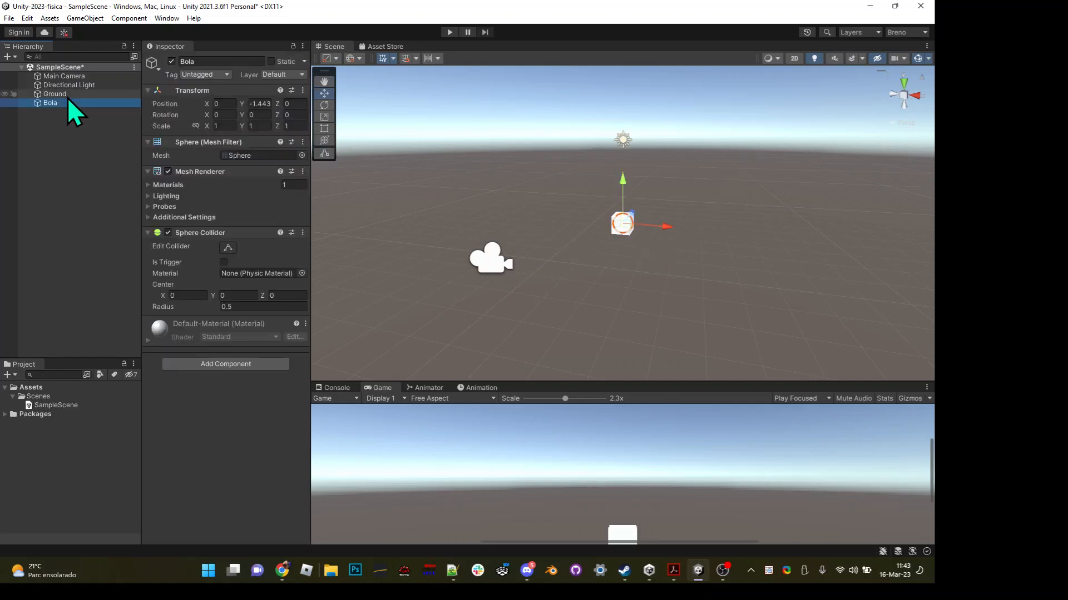
{"action": "left_click", "coordinate": [68, 96]}
{"action": "left_click", "coordinate": [52, 102]}
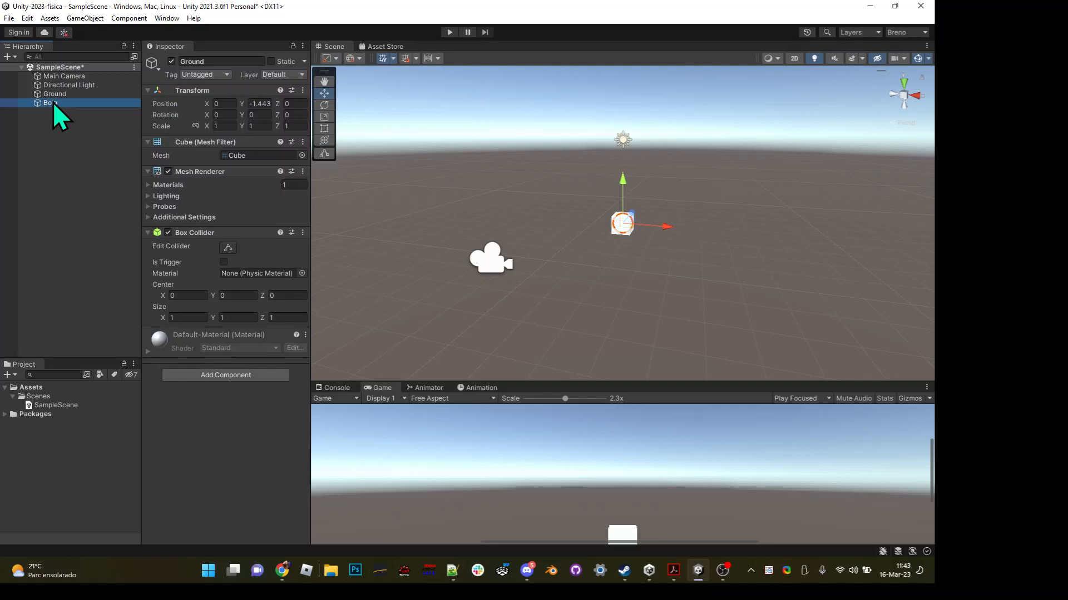
{"action": "left_click", "coordinate": [207, 60]}
{"action": "type", "text": "Ball"}
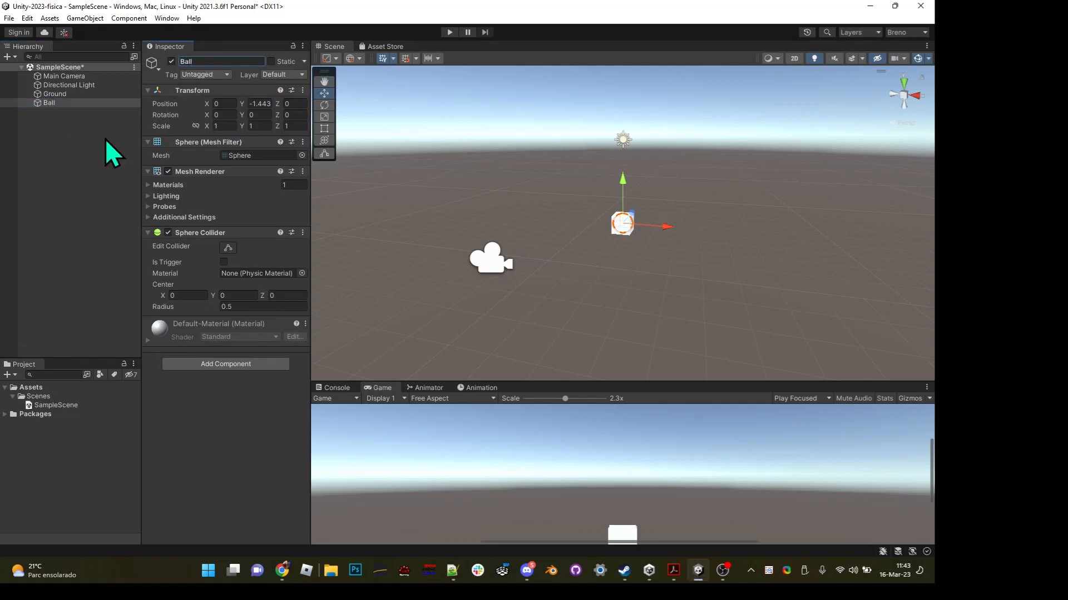
- Try out the Rotate, Scale, Rect and Transform tools on Ball and return to the Move tool
{"action": "left_click", "coordinate": [69, 94]}
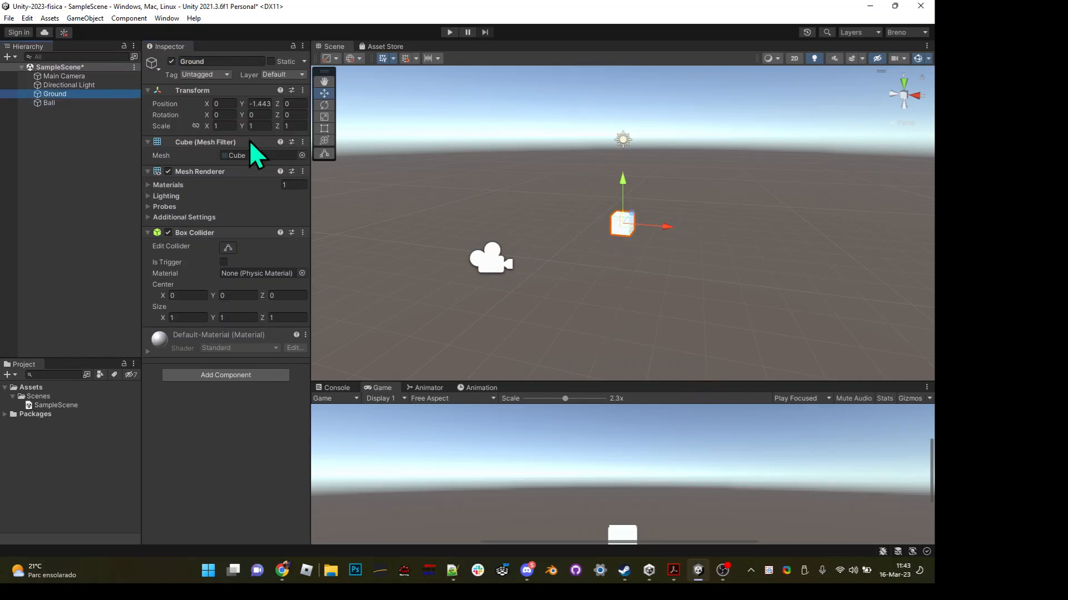
{"action": "left_click", "coordinate": [55, 103]}
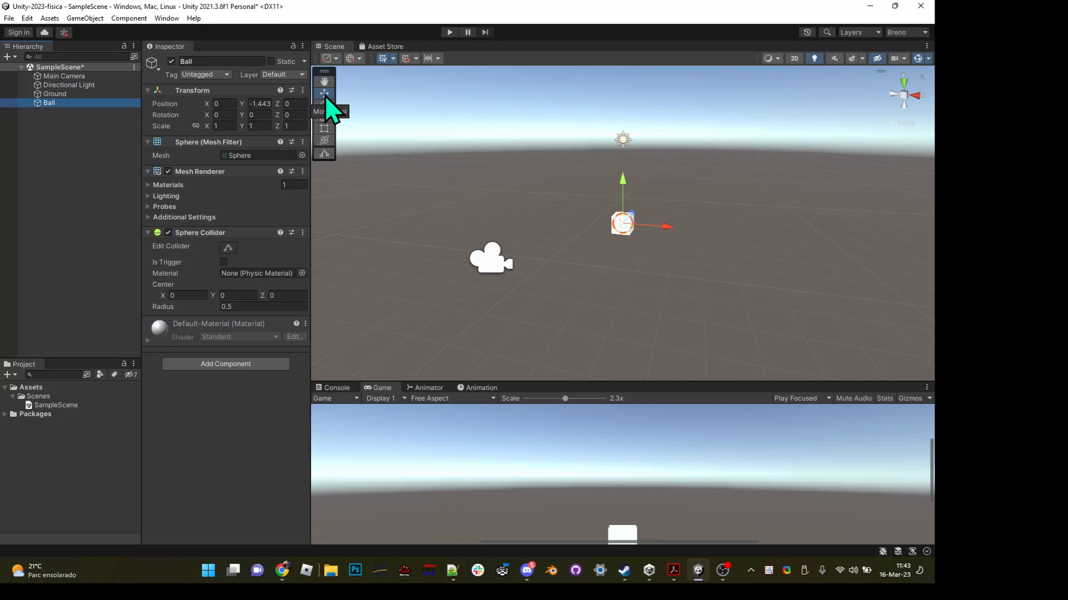
{"action": "key", "text": "e"}
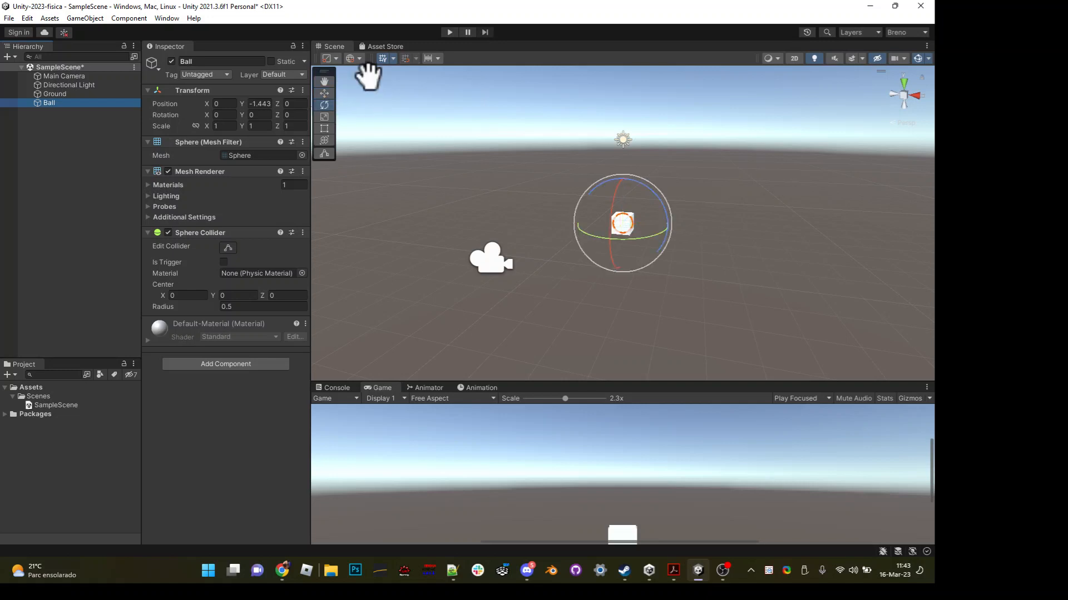
{"action": "key", "text": "r"}
{"action": "key", "text": "y"}
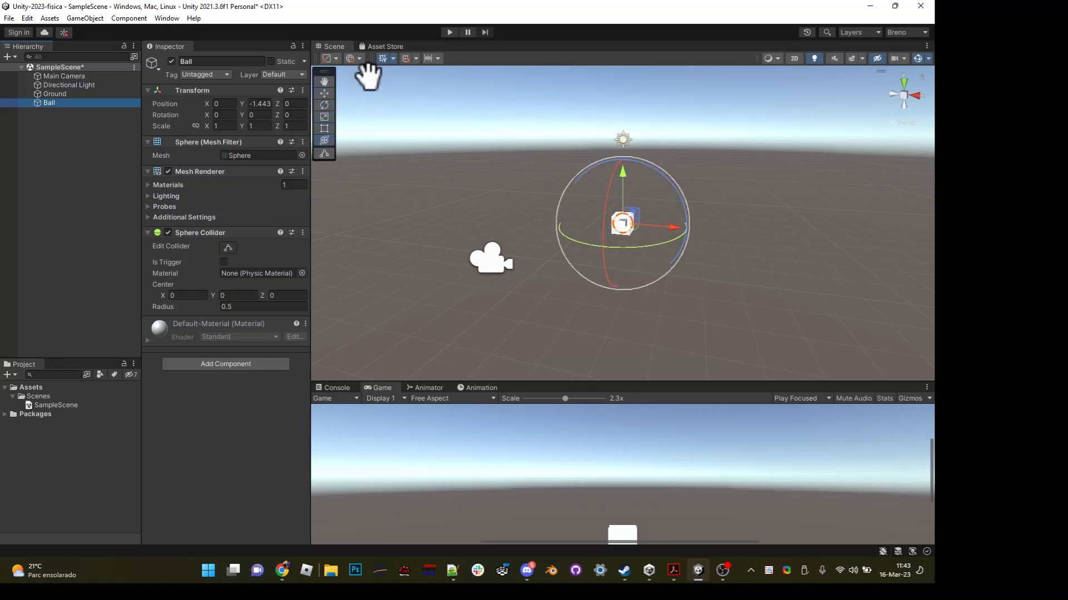
{"action": "key", "text": "t"}
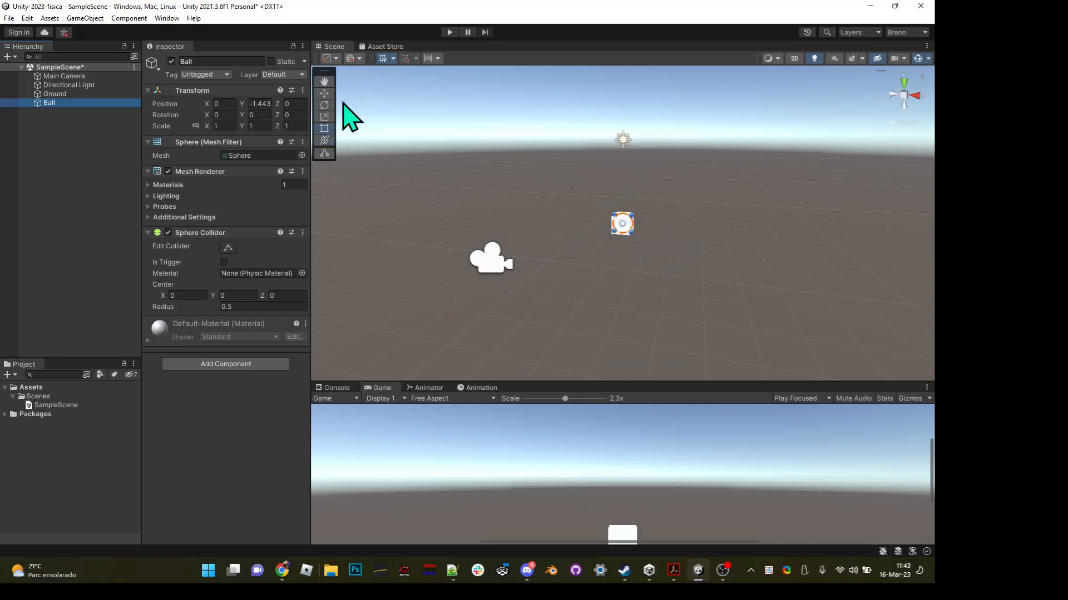
{"action": "left_click", "coordinate": [324, 139]}
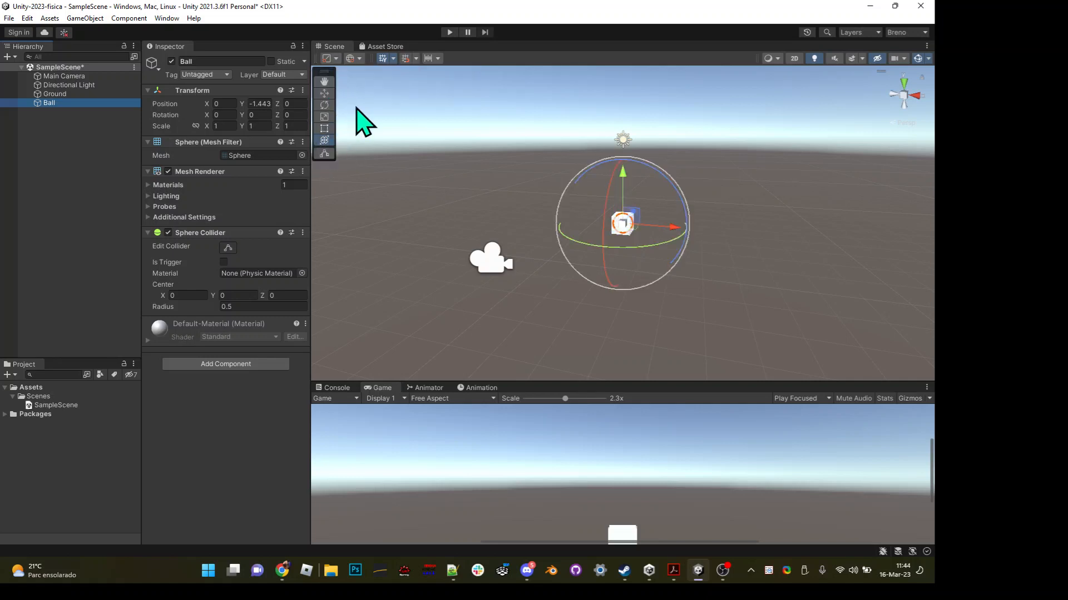
{"action": "key", "text": "e"}
{"action": "key", "text": "w"}
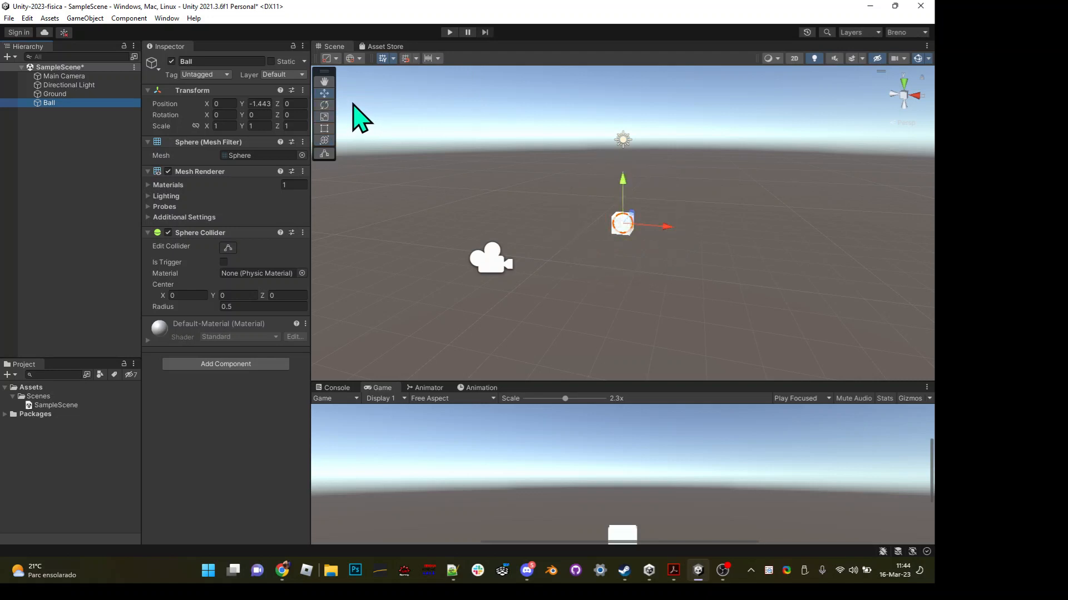
{"action": "key", "text": "r"}
{"action": "key", "text": "e"}
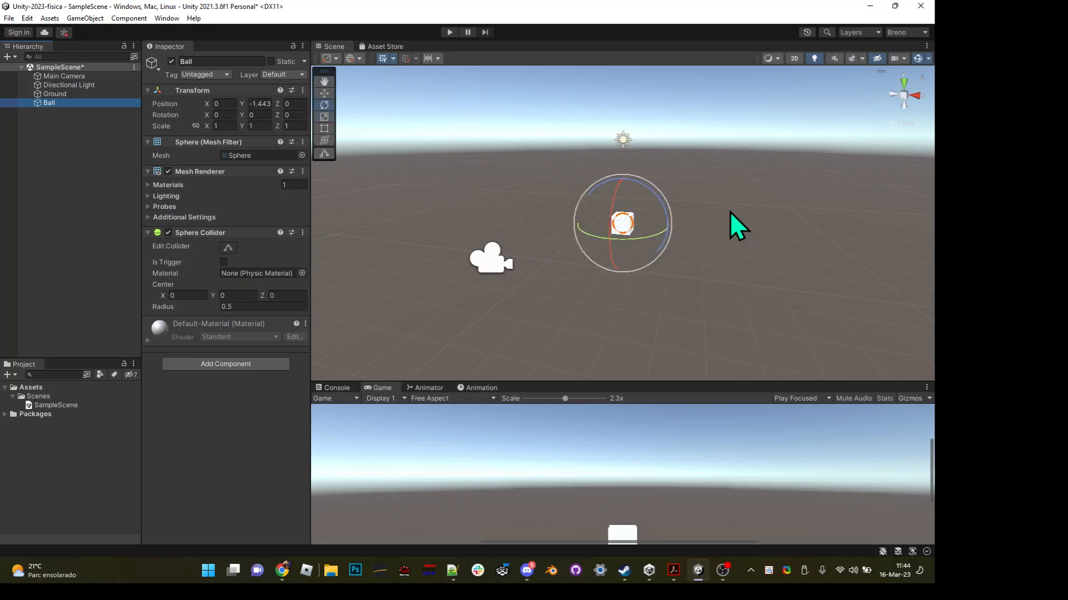
{"action": "key", "text": "w"}
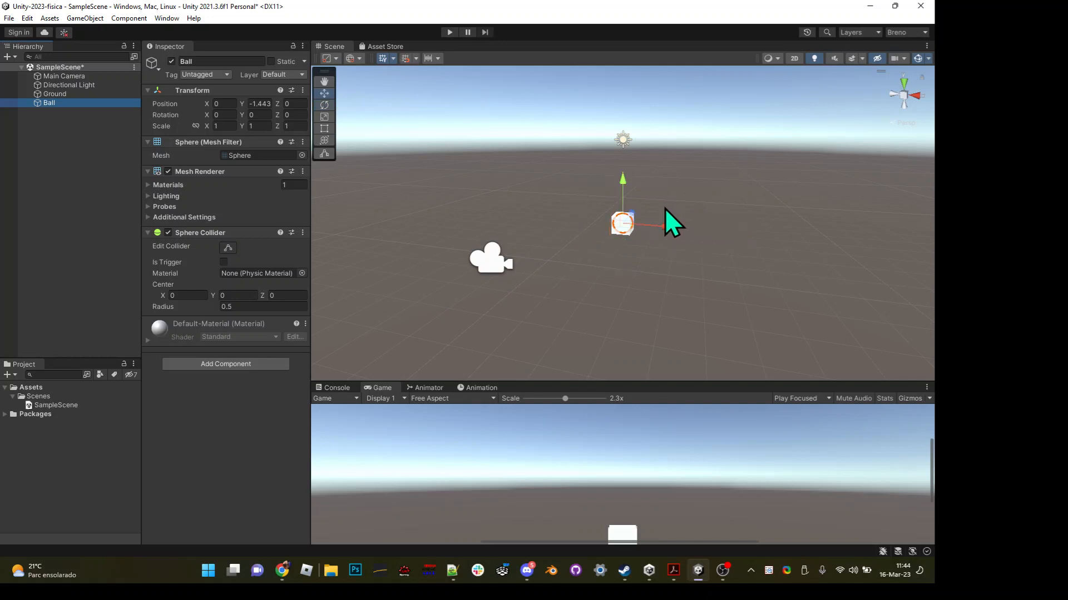
- Try moving Ball freely to about X 2.08, Y 1.38 and undo the move
{"action": "left_click_drag", "start_coordinate": [701, 220], "coordinate": [662, 219], "text": "alt"}
{"action": "right_click_drag", "start_coordinate": [662, 220], "coordinate": [665, 261], "text": "alt"}
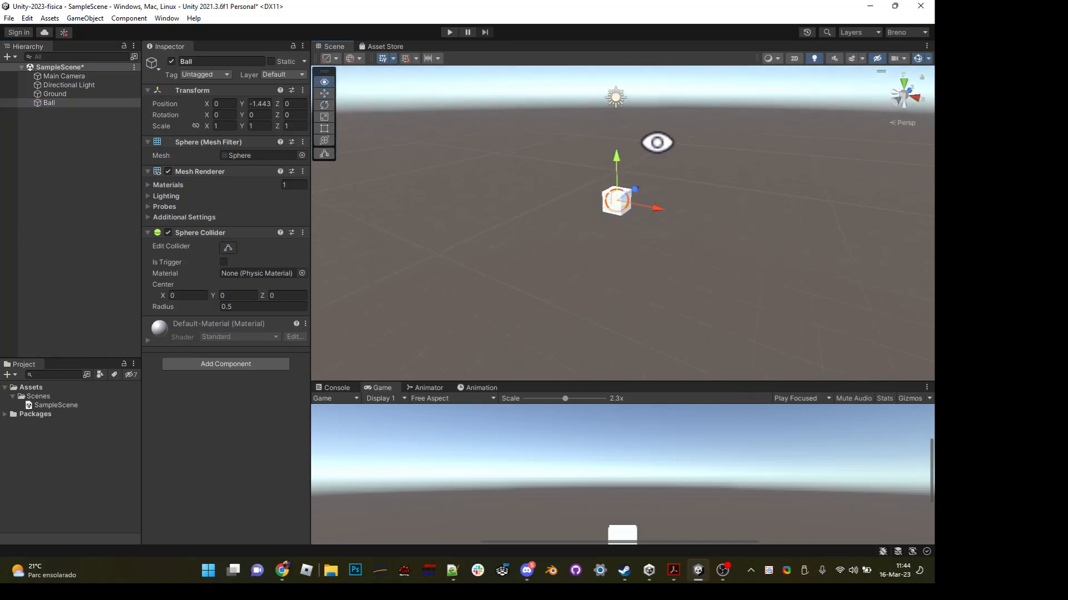
{"action": "right_click_drag", "start_coordinate": [657, 143], "coordinate": [664, 249], "text": "alt"}
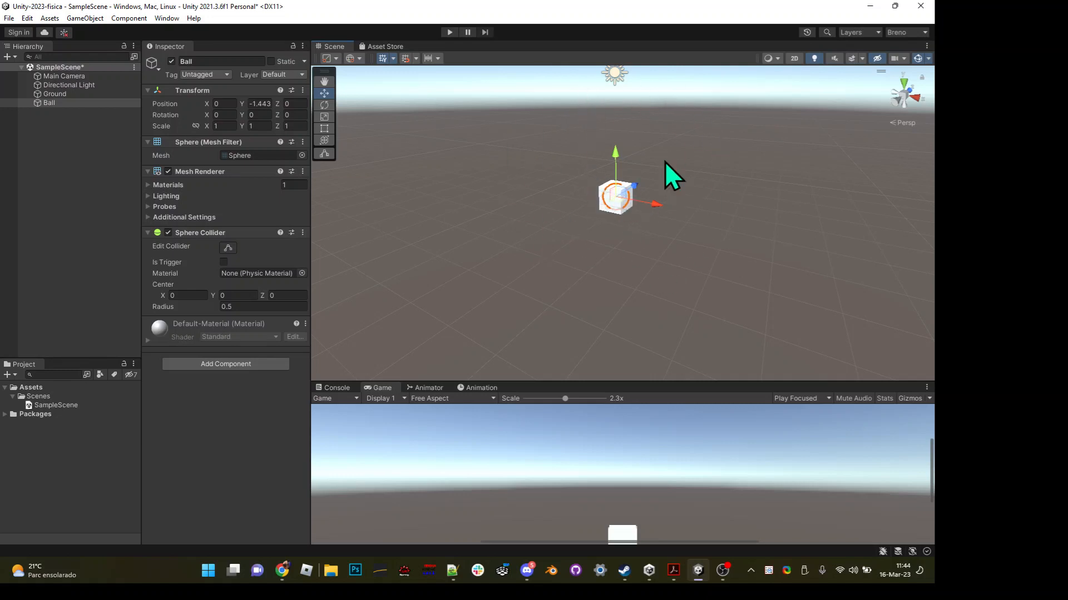
{"action": "left_click_drag", "start_coordinate": [621, 192], "coordinate": [678, 118]}
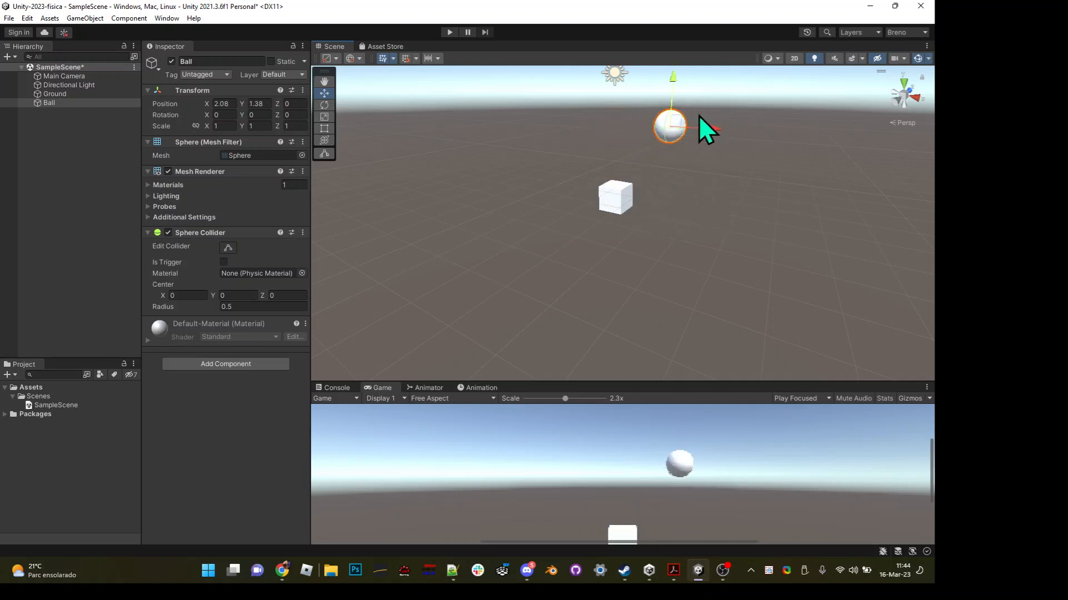
{"action": "key", "text": "ctrl+z"}
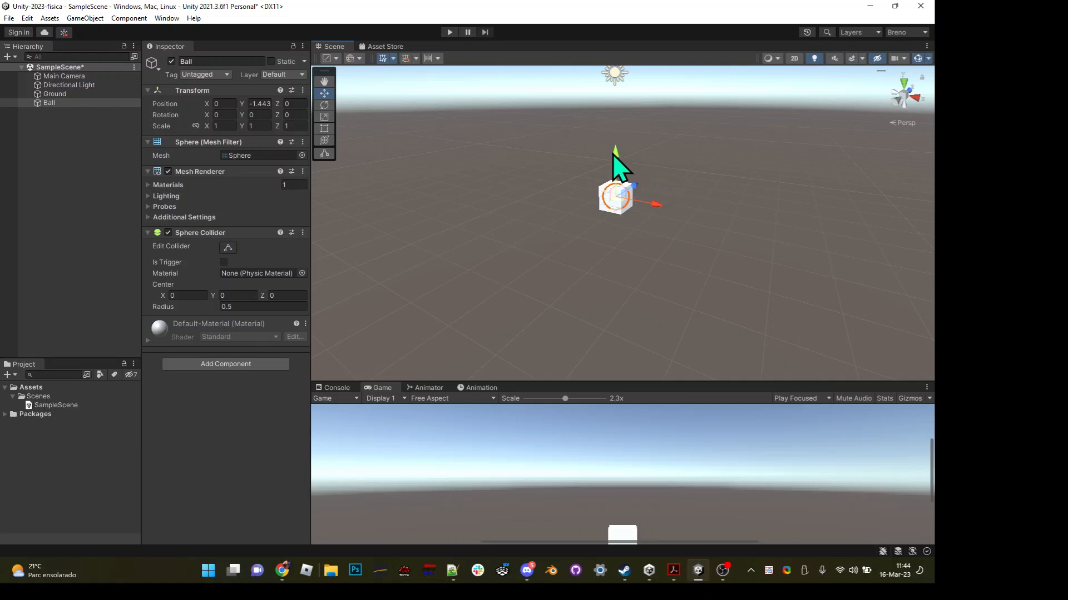
- Raise Ball straight up along the Y axis so it floats above the Ground cube
{"action": "left_click_drag", "start_coordinate": [615, 152], "coordinate": [623, 81]}
{"action": "left_click", "coordinate": [623, 89]}
- Scale the Ground cube uniformly to about 6.39 and flatten its Y scale to about 0.19
{"action": "left_click", "coordinate": [623, 196]}
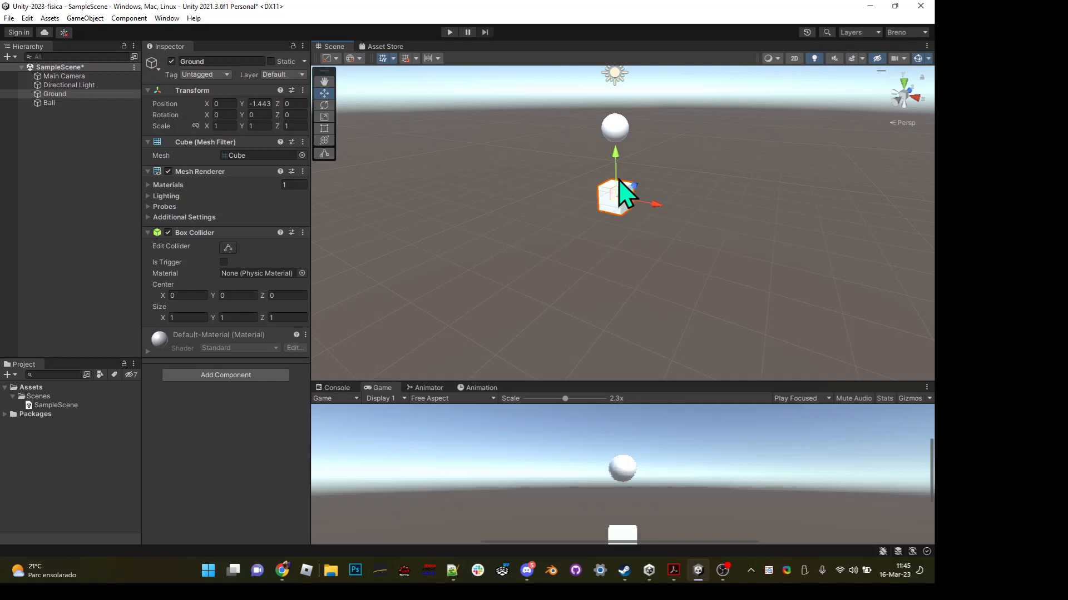
{"action": "key", "text": "r"}
{"action": "left_click_drag", "start_coordinate": [615, 196], "coordinate": [756, 218]}
{"action": "middle_click_drag", "start_coordinate": [680, 188], "coordinate": [667, 200]}
{"action": "right_click_drag", "start_coordinate": [667, 200], "coordinate": [677, 148], "text": "alt"}
{"action": "left_click_drag", "start_coordinate": [615, 224], "coordinate": [693, 226]}
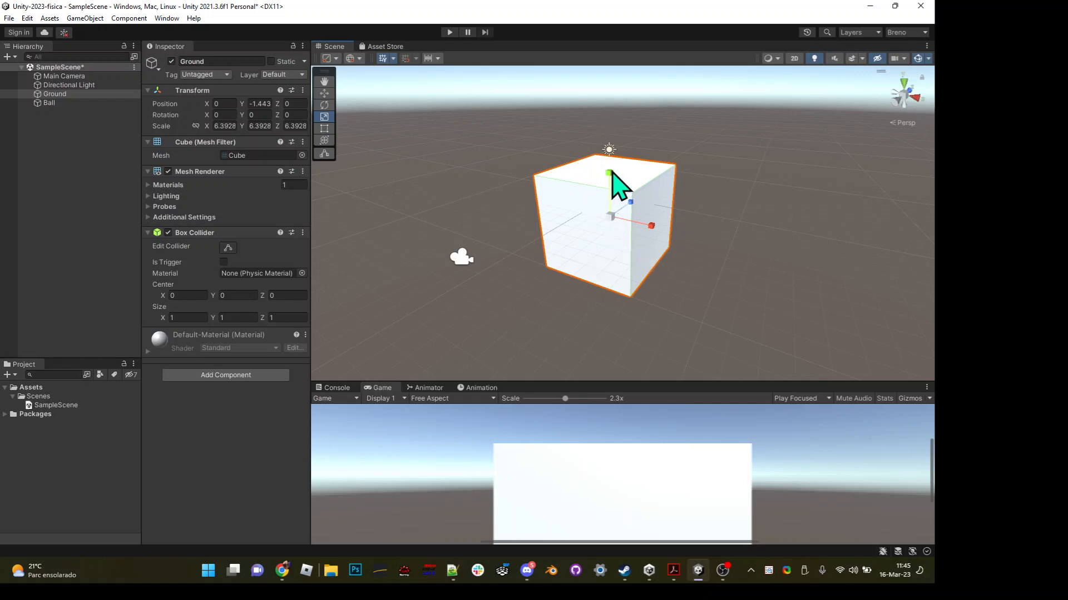
{"action": "left_click_drag", "start_coordinate": [610, 173], "coordinate": [613, 212]}
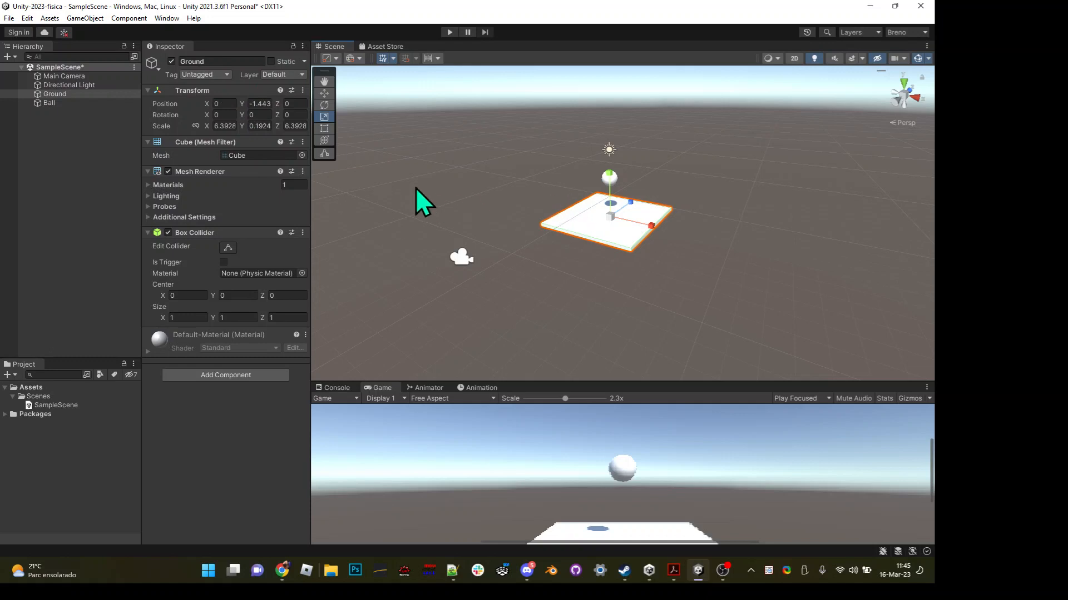
- Set Ground's Y scale to 0.15, readjust it to 0.27, and deselect the object
{"action": "left_click", "coordinate": [257, 125]}
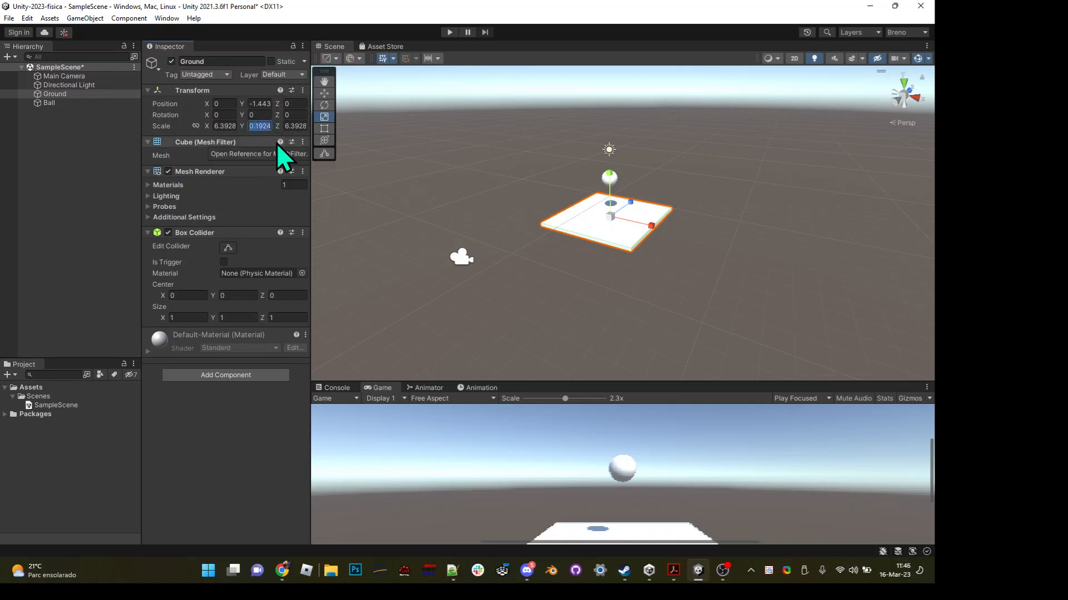
{"action": "type", "text": "0.15"}
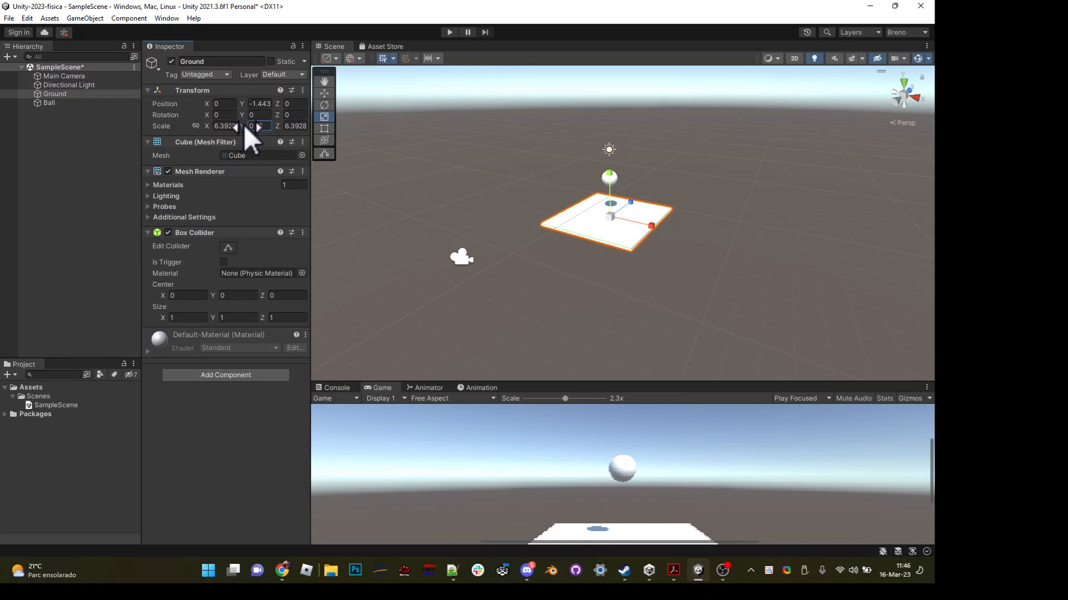
{"action": "mouse_move", "coordinate": [245, 126]}
{"action": "left_mouse_down"}
{"action": "mouse_move", "coordinate": [262, 126]}
{"action": "mouse_move", "coordinate": [242, 127]}
{"action": "left_mouse_up"}
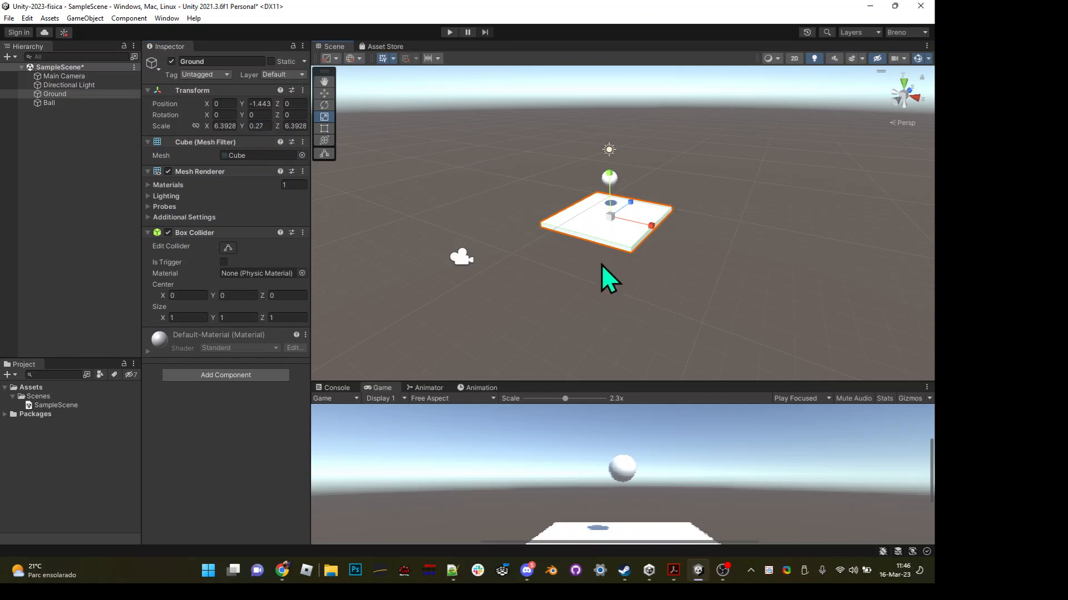
{"action": "left_click", "coordinate": [634, 278]}
{"action": "left_click_drag", "start_coordinate": [543, 217], "coordinate": [581, 125], "text": "alt"}
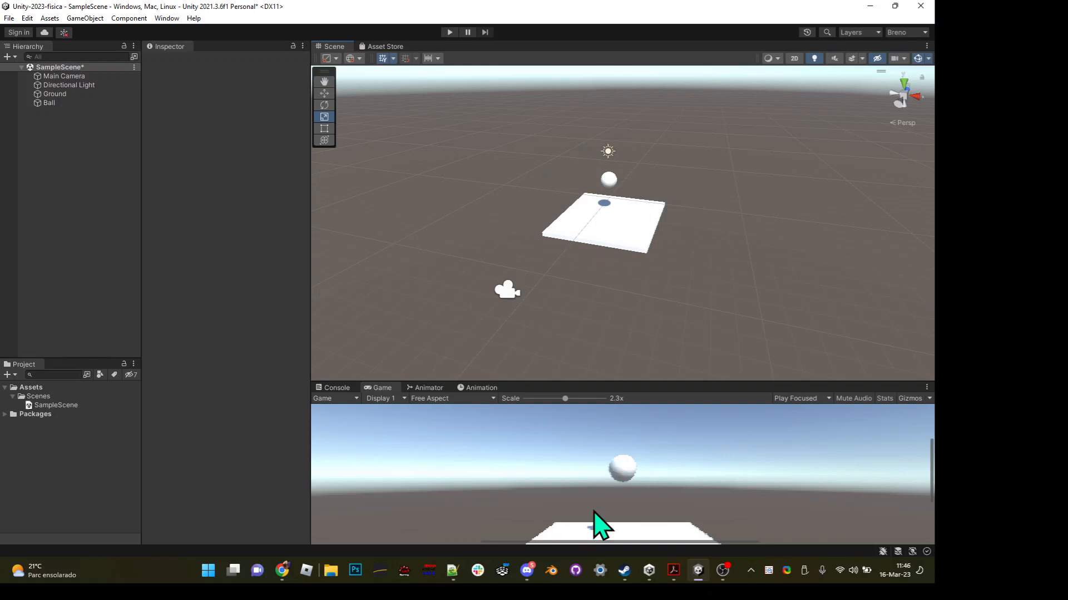
{"action": "left_click", "coordinate": [26, 387]}
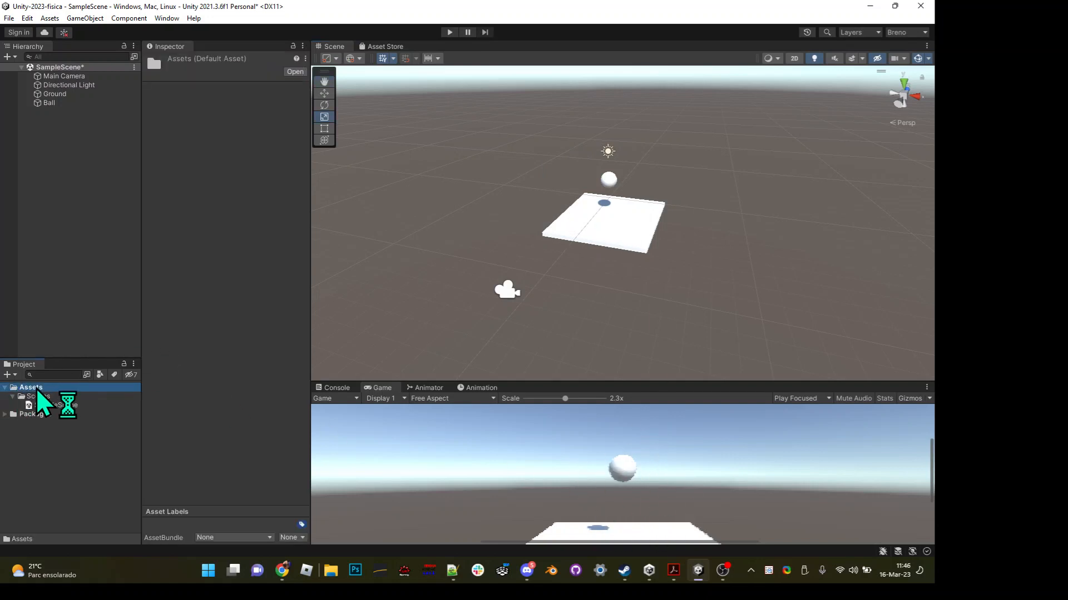
{"action": "left_click", "coordinate": [16, 376]}
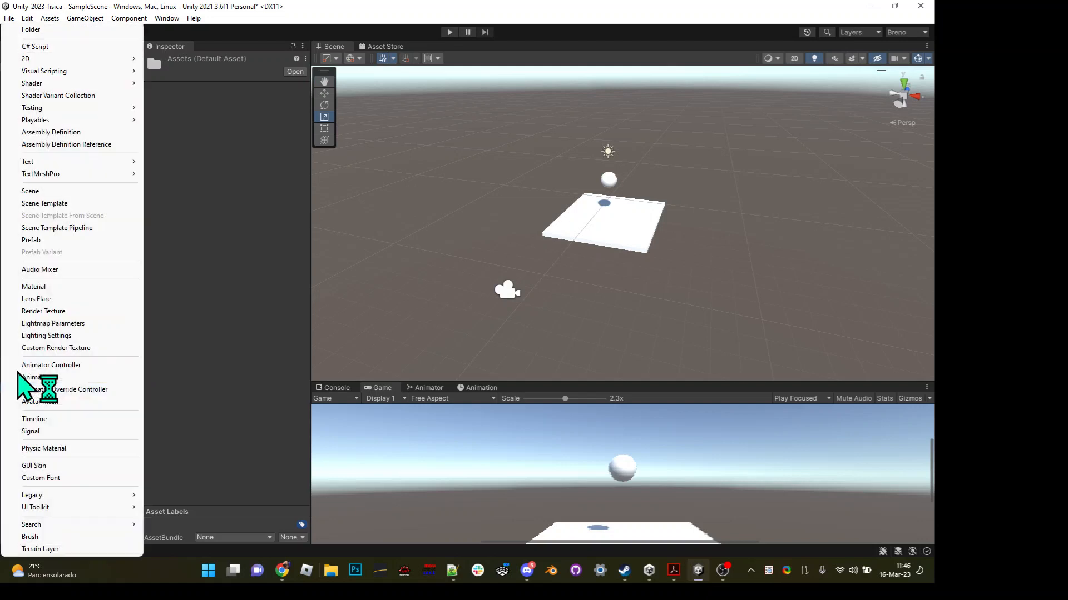
{"action": "left_click", "coordinate": [46, 287]}
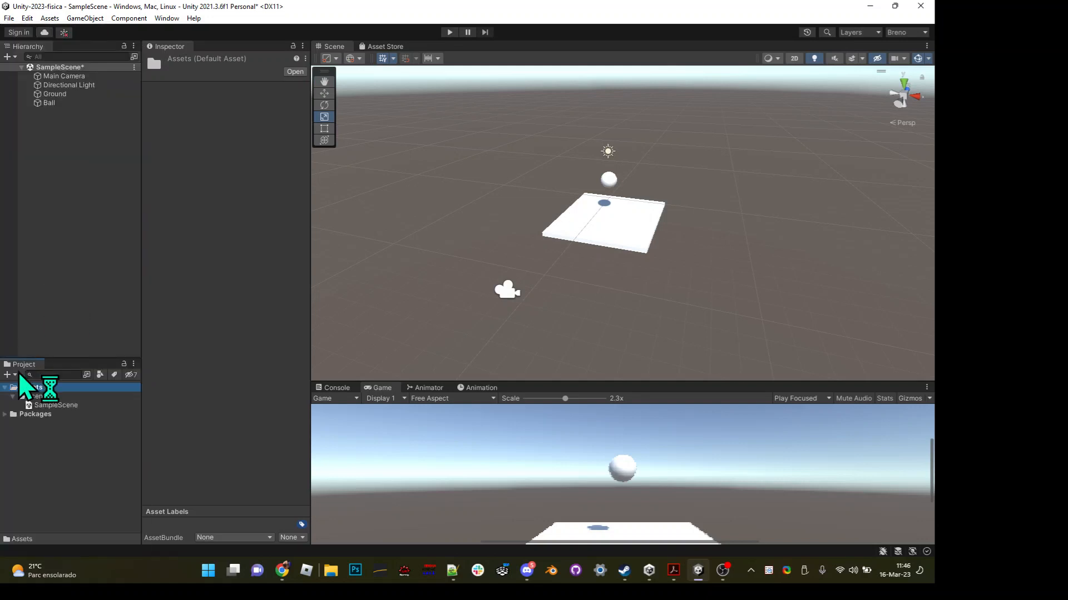
{"action": "left_click", "coordinate": [16, 375]}
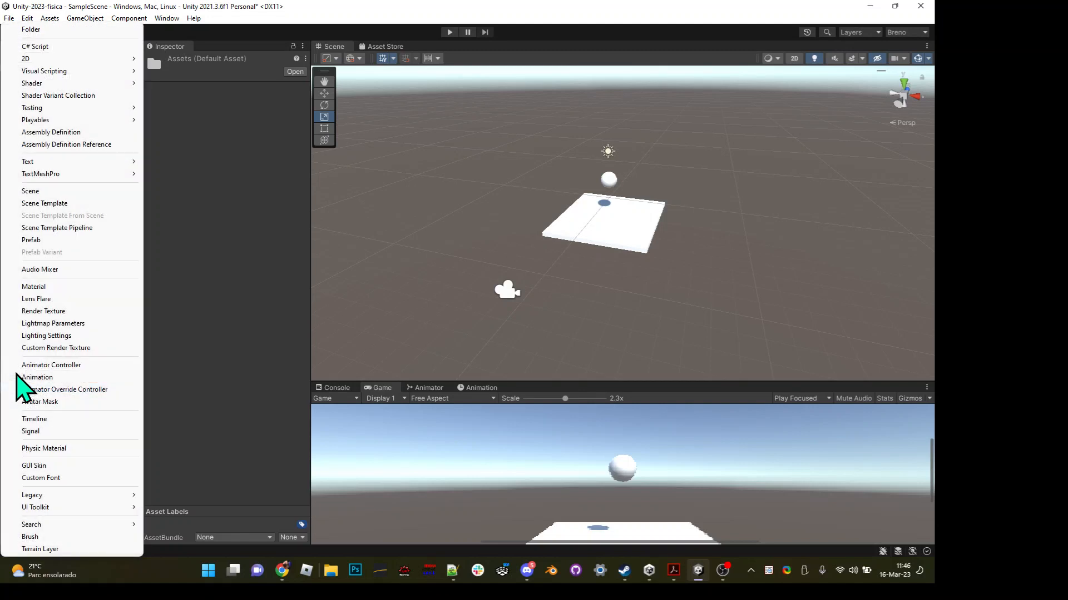
{"action": "left_click", "coordinate": [253, 328]}
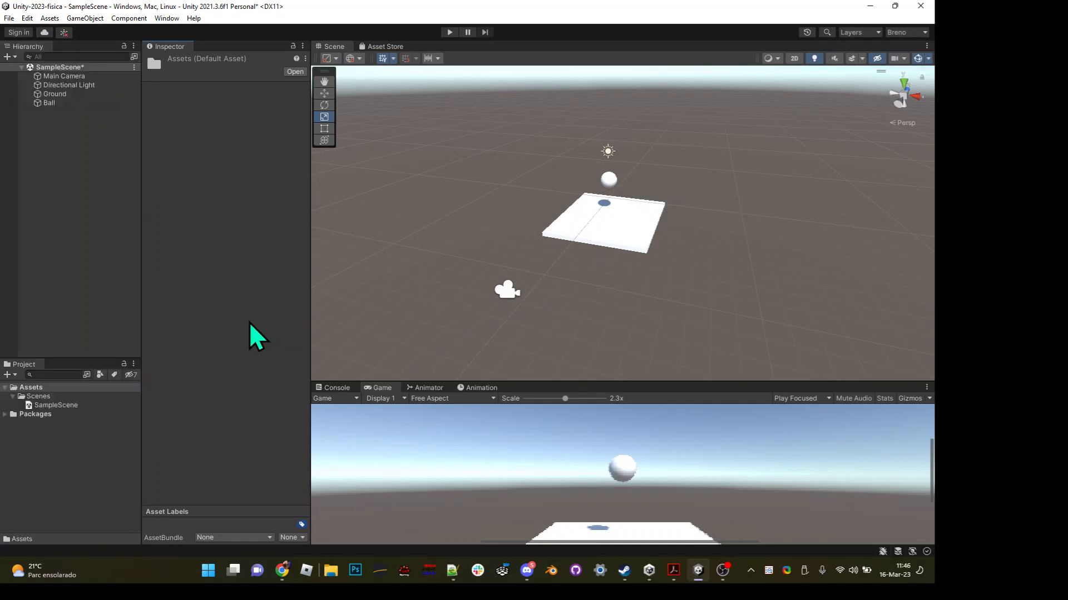
- Create a new material in the Assets folder
{"action": "left_click", "coordinate": [34, 388]}
{"action": "right_click", "coordinate": [35, 391]}
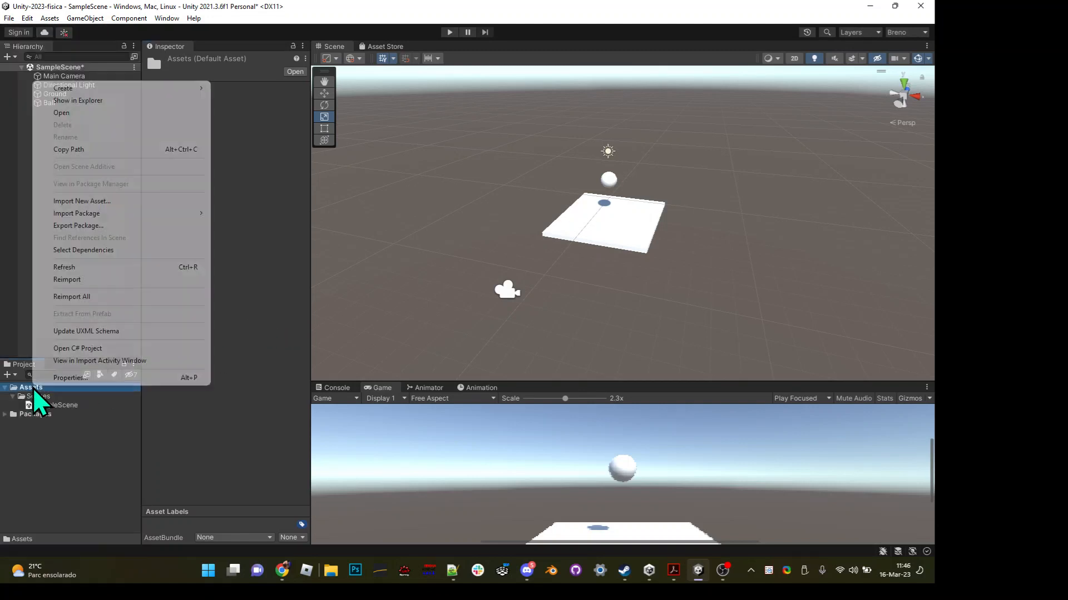
{"action": "mouse_move", "coordinate": [89, 88]}
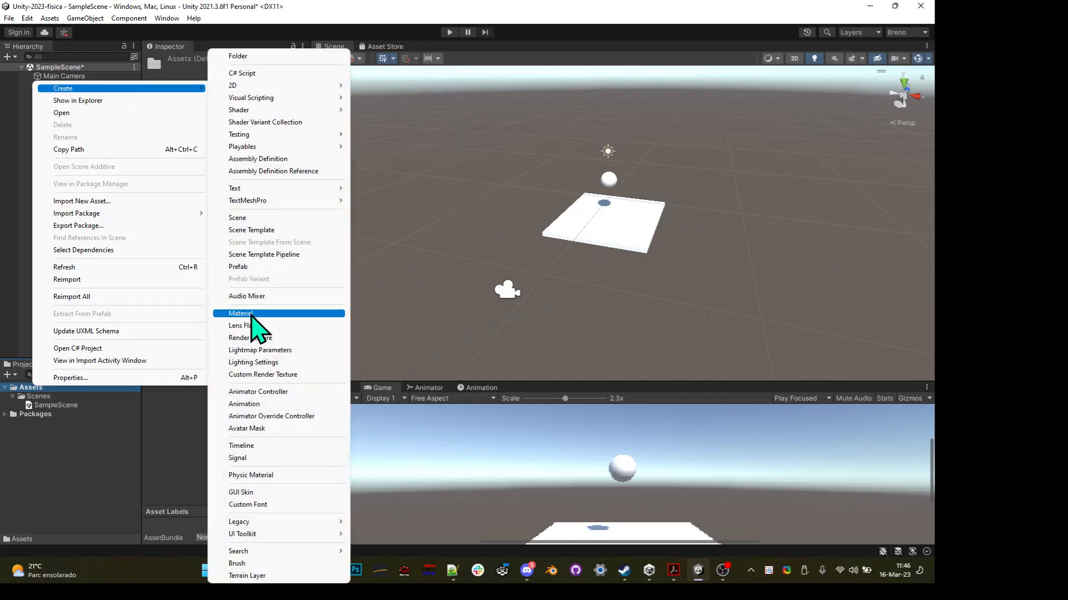
{"action": "left_click", "coordinate": [251, 315]}
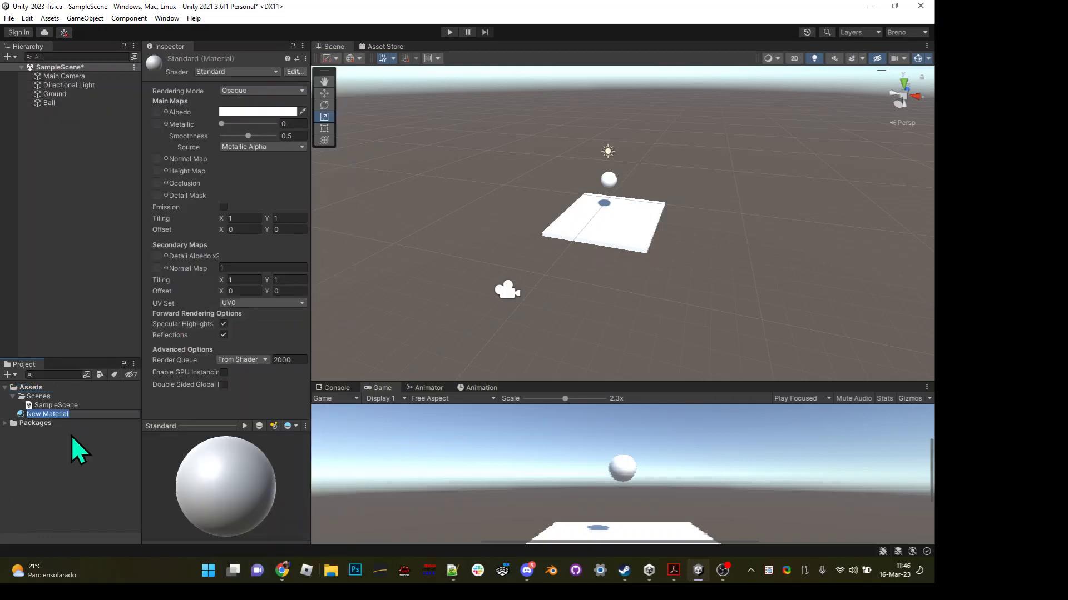
- Name the new material Chao_mat
{"action": "type", "text": "Chao_mat"}
{"action": "key", "text": "Return"}
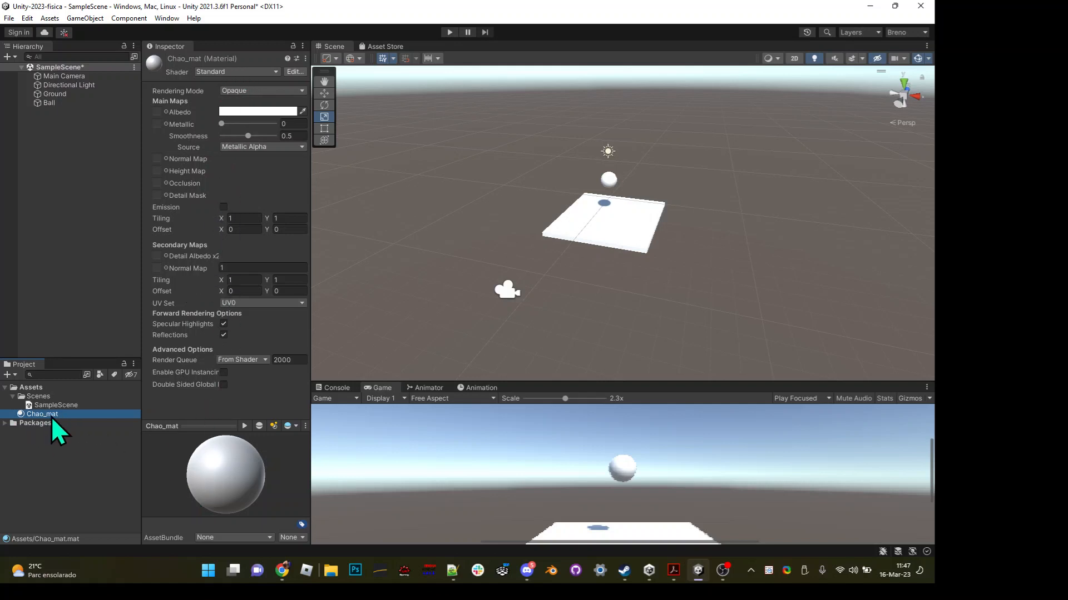
- Change the Directional Light's color to white
{"action": "left_click", "coordinate": [59, 83]}
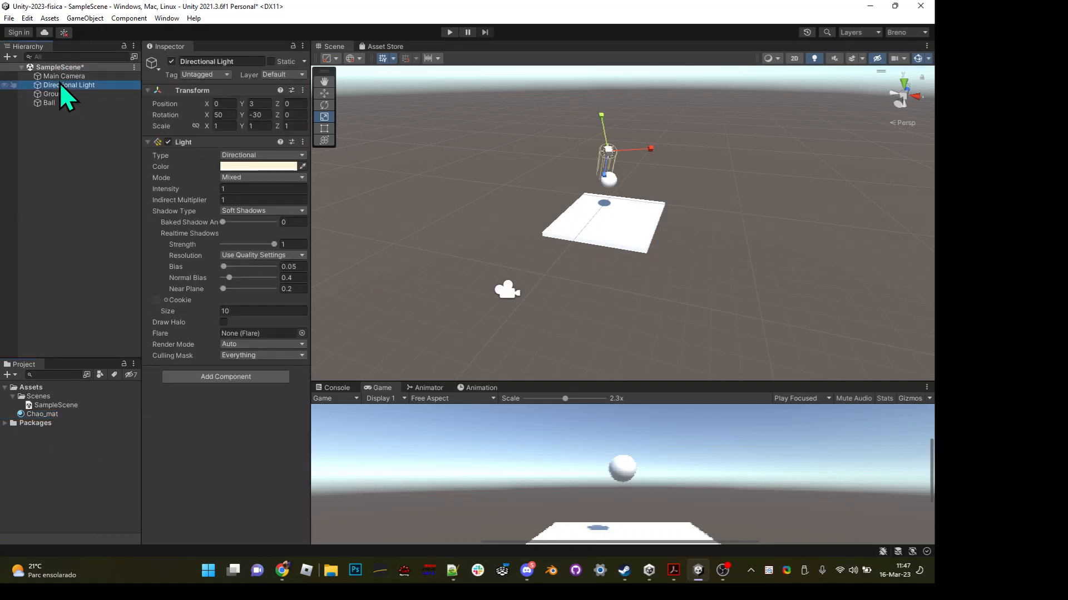
{"action": "left_click", "coordinate": [148, 91]}
{"action": "left_click", "coordinate": [148, 102]}
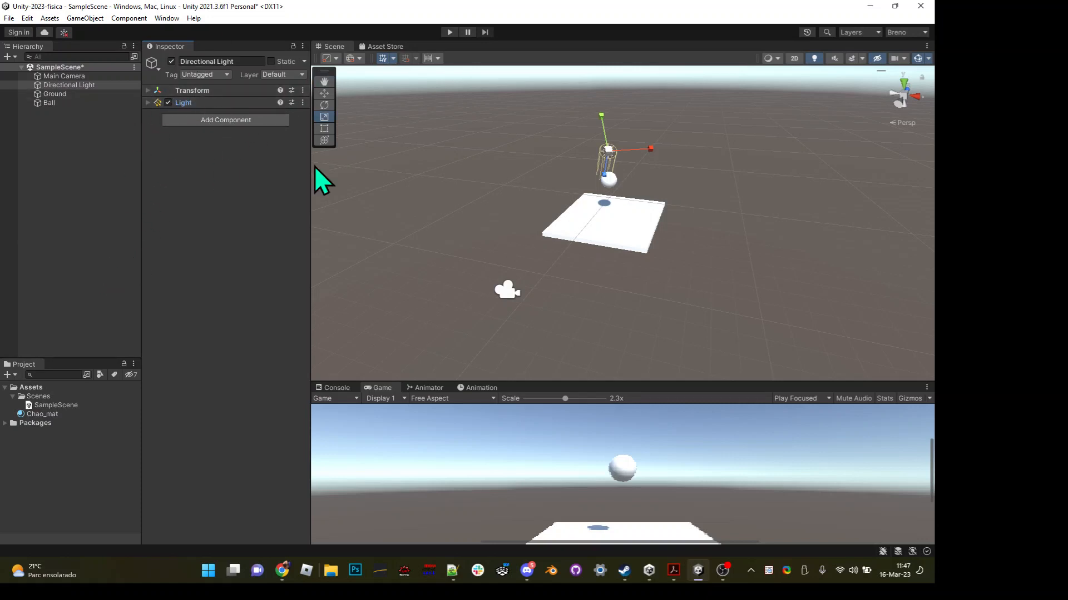
{"action": "left_click", "coordinate": [149, 103]}
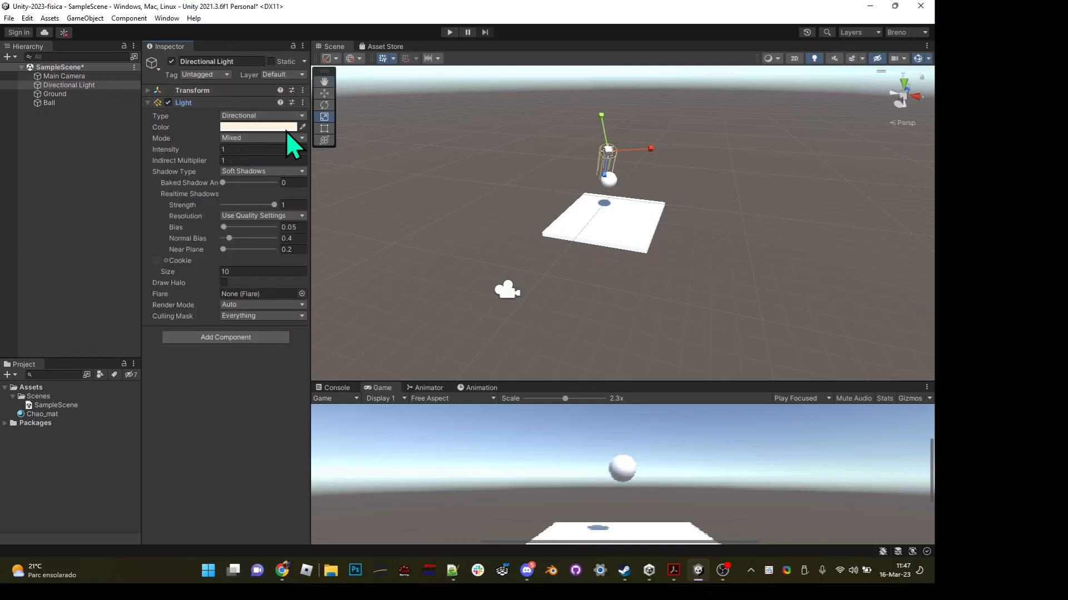
{"action": "left_click", "coordinate": [249, 128]}
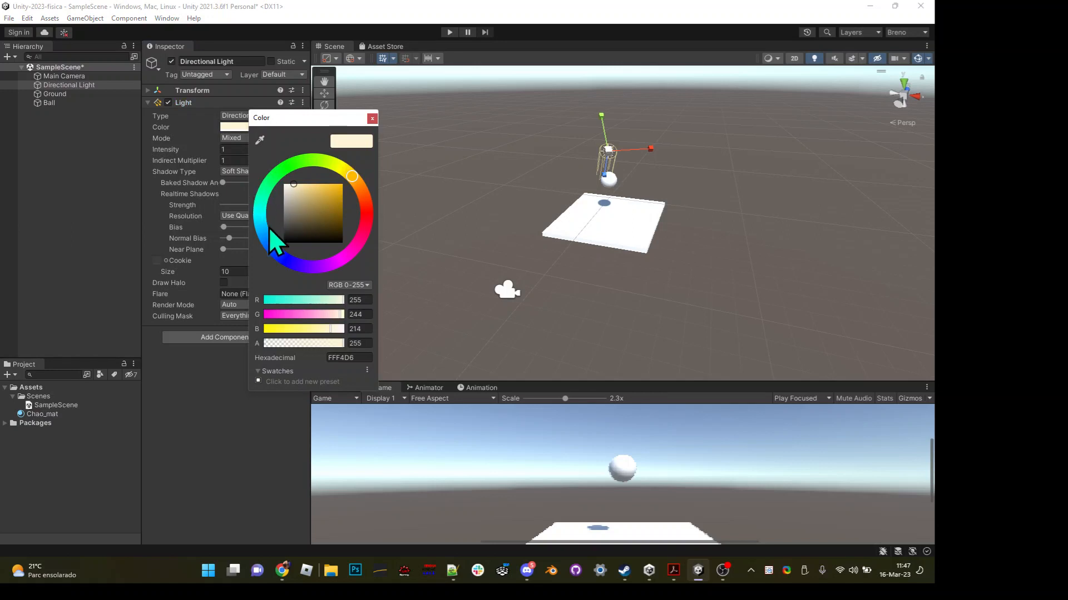
{"action": "left_click", "coordinate": [270, 245]}
{"action": "left_click_drag", "start_coordinate": [324, 194], "coordinate": [279, 185]}
{"action": "left_click", "coordinate": [372, 118]}
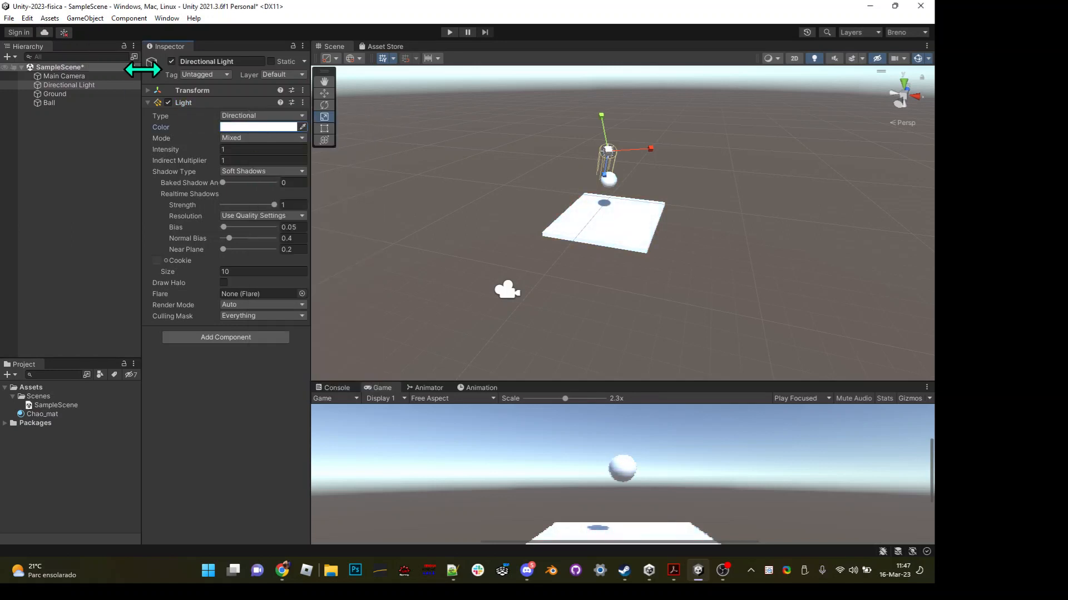
{"action": "left_click", "coordinate": [148, 103]}
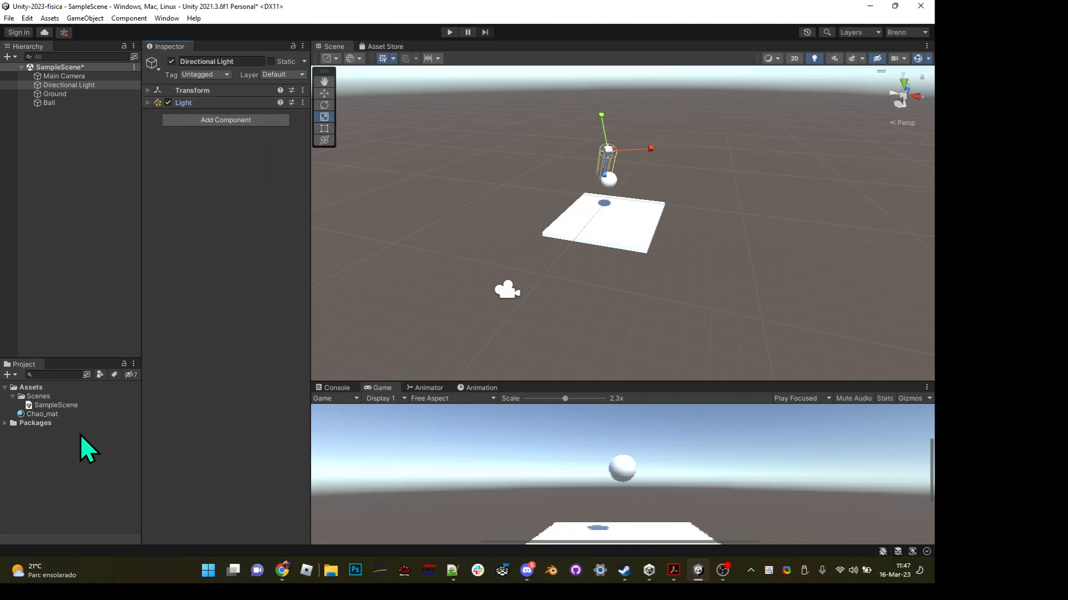
- Set the albedo color of Chao_mat to light blue, hex 8DCAE7
{"action": "left_click", "coordinate": [42, 407]}
{"action": "left_click", "coordinate": [42, 414]}
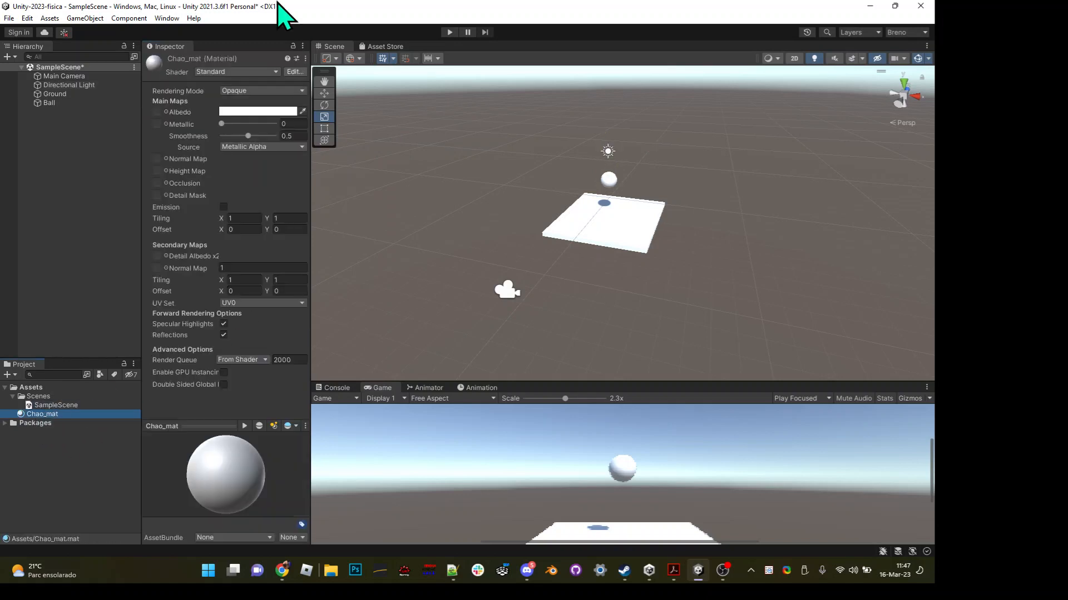
{"action": "left_click", "coordinate": [231, 112]}
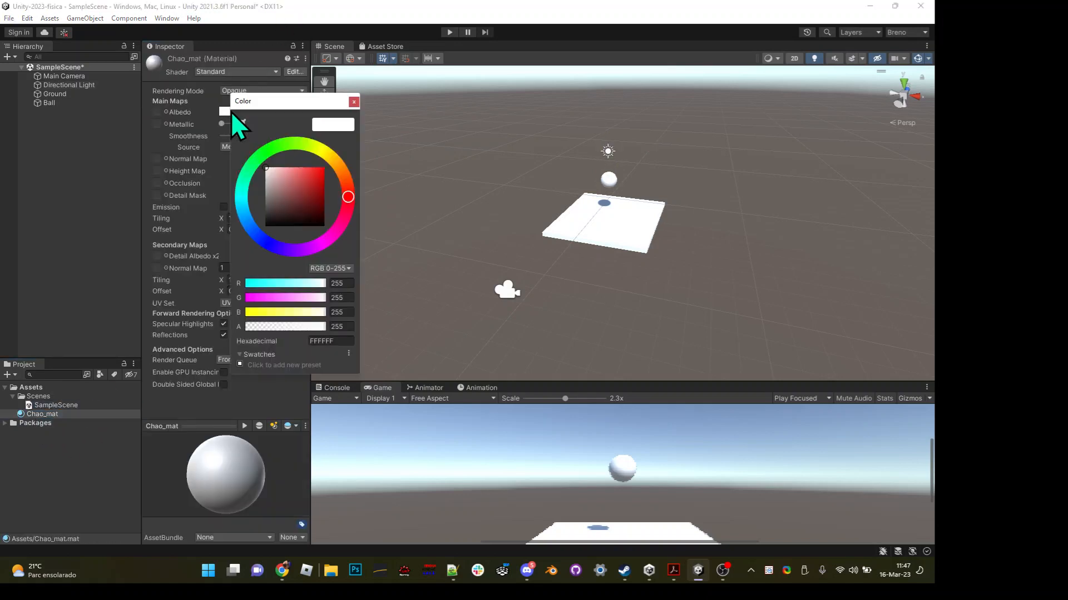
{"action": "left_click_drag", "start_coordinate": [271, 239], "coordinate": [245, 216]}
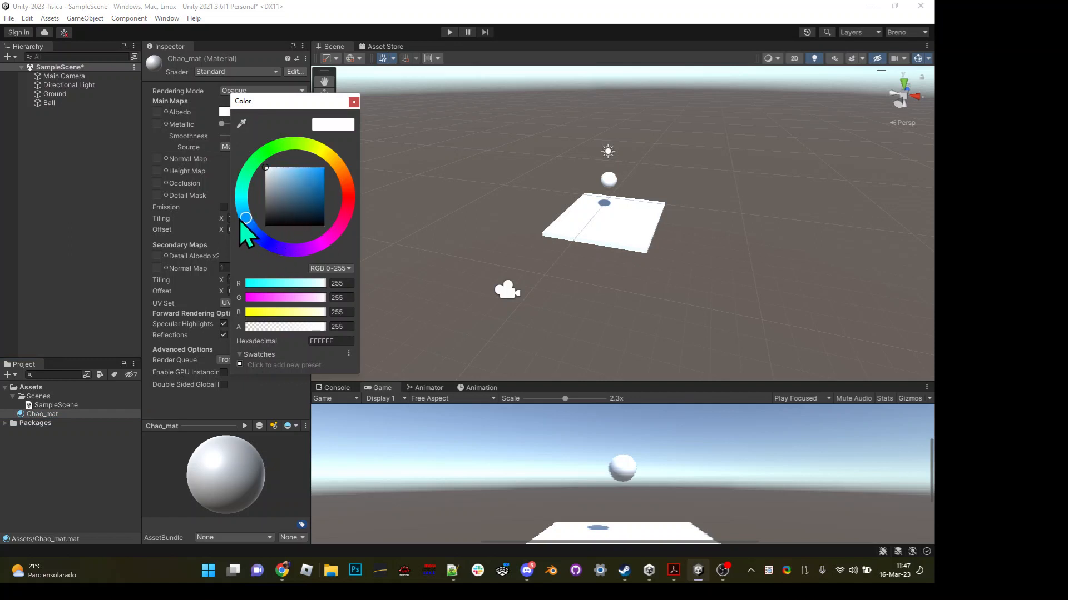
{"action": "left_click", "coordinate": [298, 180]}
{"action": "left_click_drag", "start_coordinate": [299, 179], "coordinate": [278, 166]}
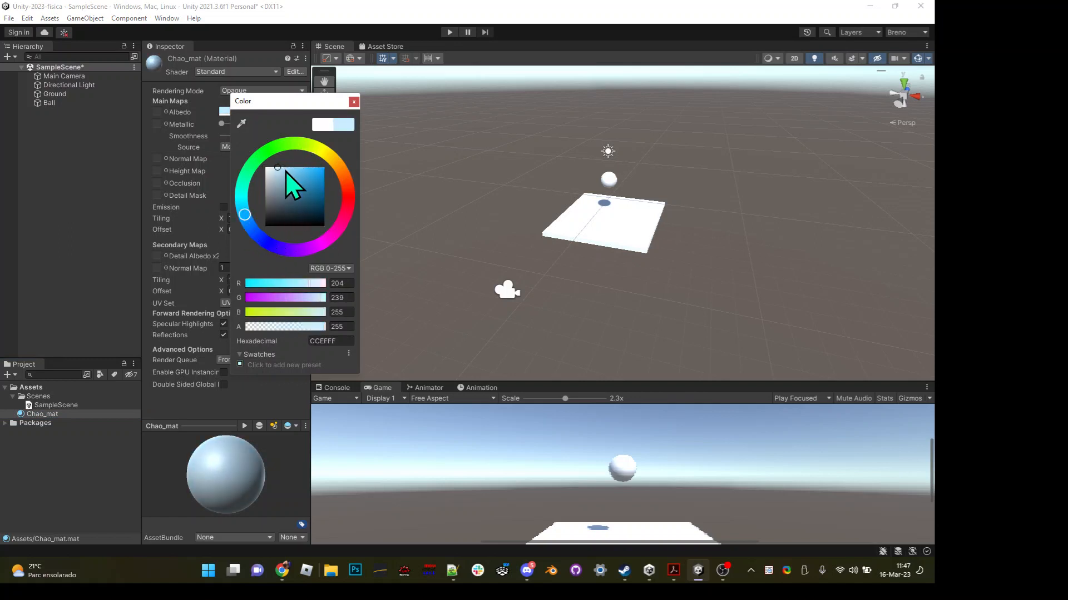
{"action": "left_click", "coordinate": [287, 172]}
{"action": "left_click", "coordinate": [354, 102]}
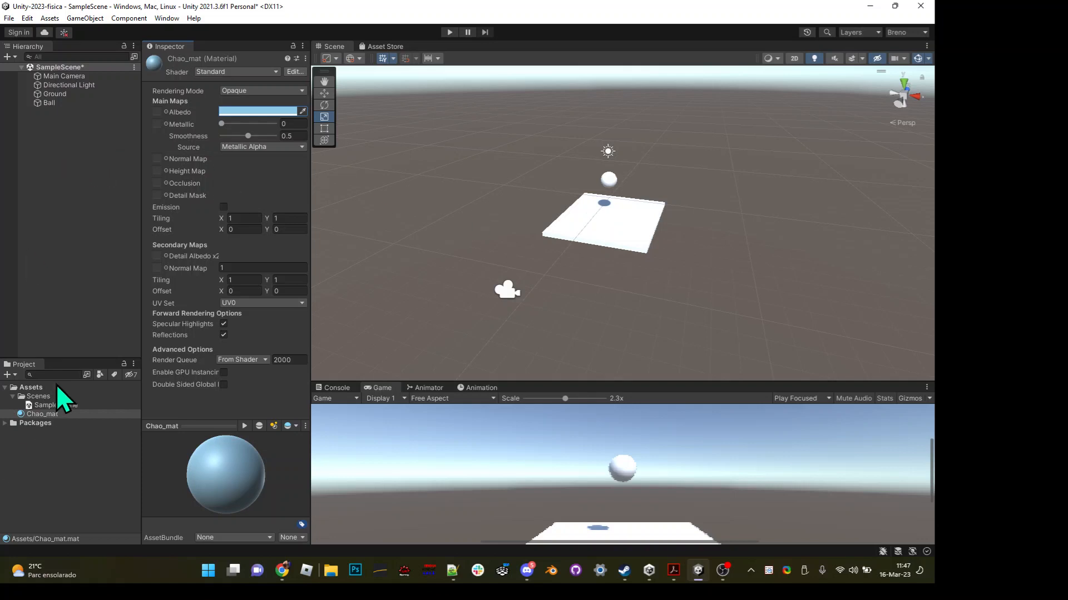
- Duplicate the Chao_mat material and name the copy Bola_mat
{"action": "left_click", "coordinate": [36, 415]}
{"action": "key", "text": "ctrl+d"}
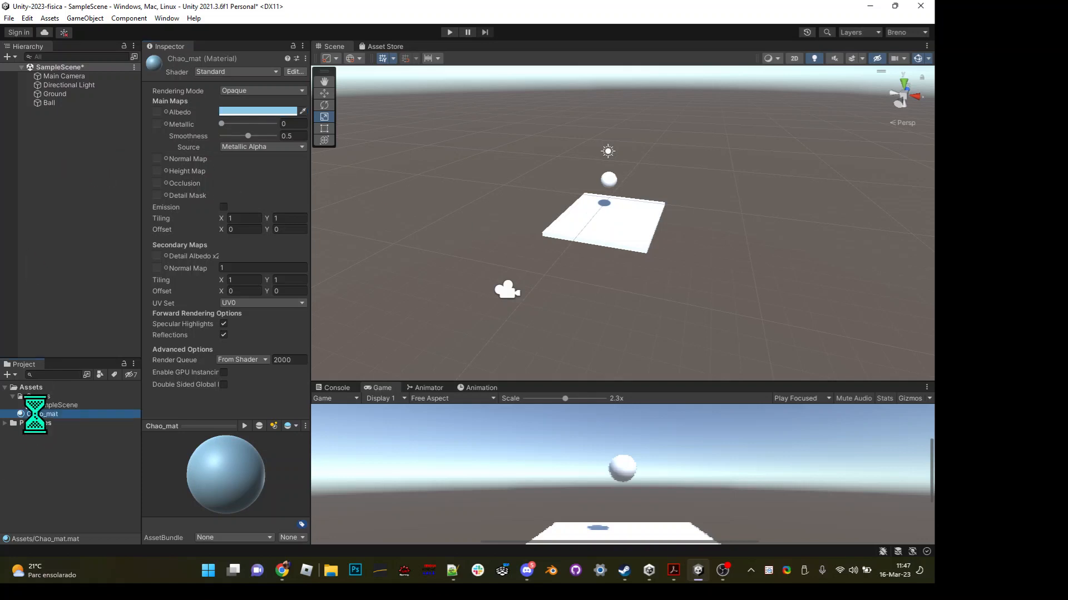
{"action": "key", "text": "F2"}
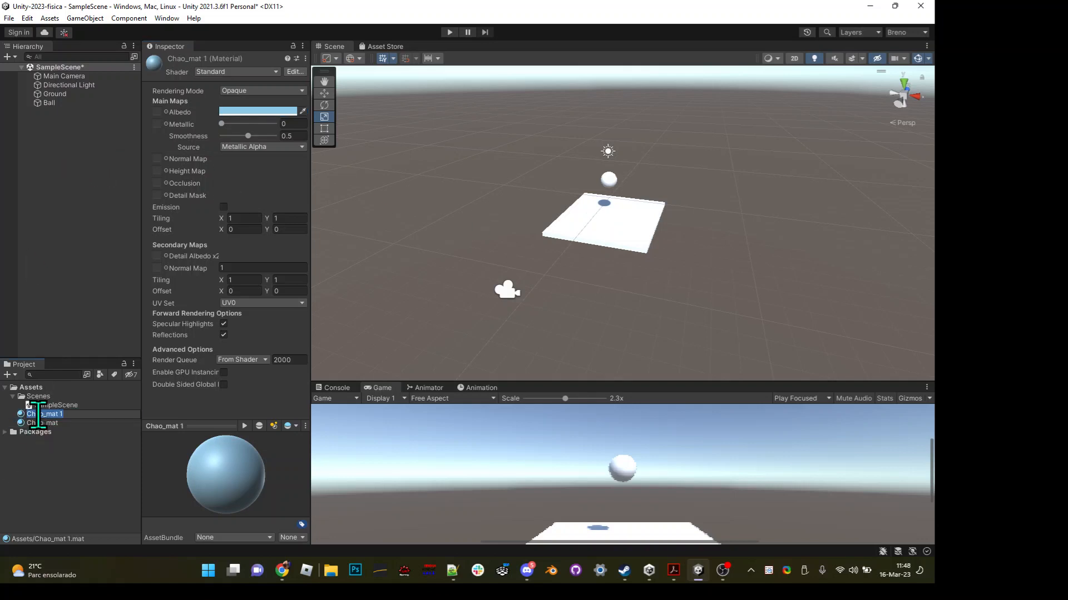
{"action": "type", "text": "Bola_mat"}
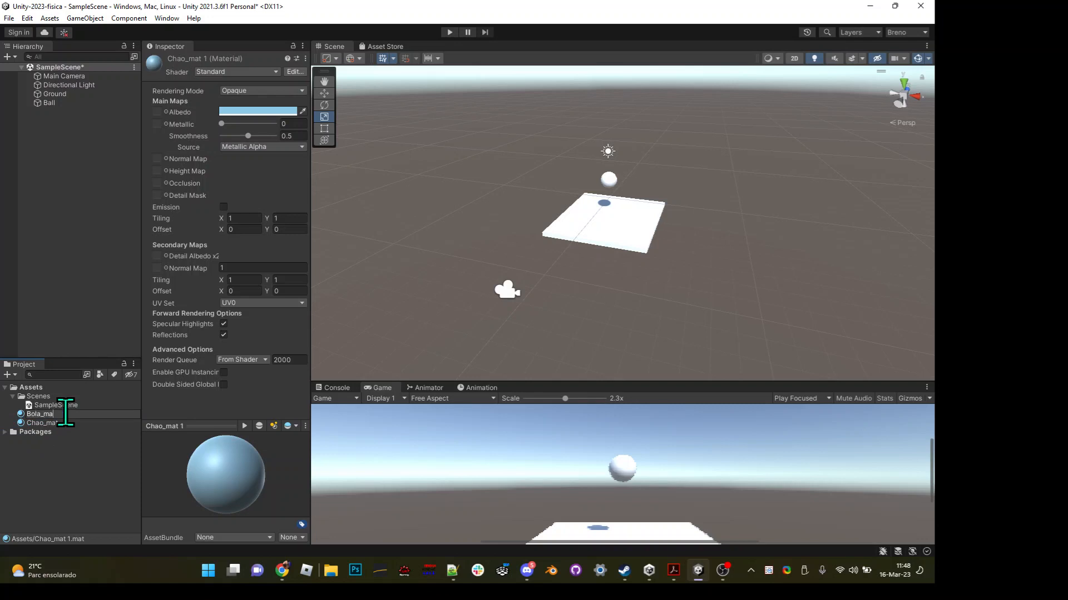
{"action": "key", "text": "Return"}
- Set the albedo color of Bola_mat to orange, hex F6A953
{"action": "left_click", "coordinate": [251, 111]}
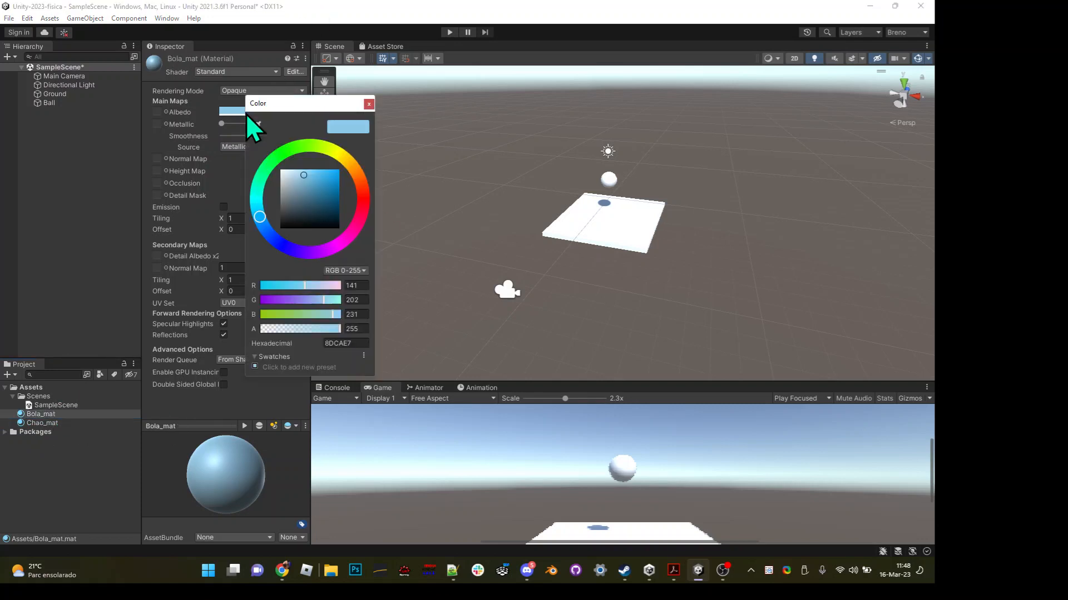
{"action": "left_click", "coordinate": [359, 172]}
{"action": "left_click", "coordinate": [321, 172]}
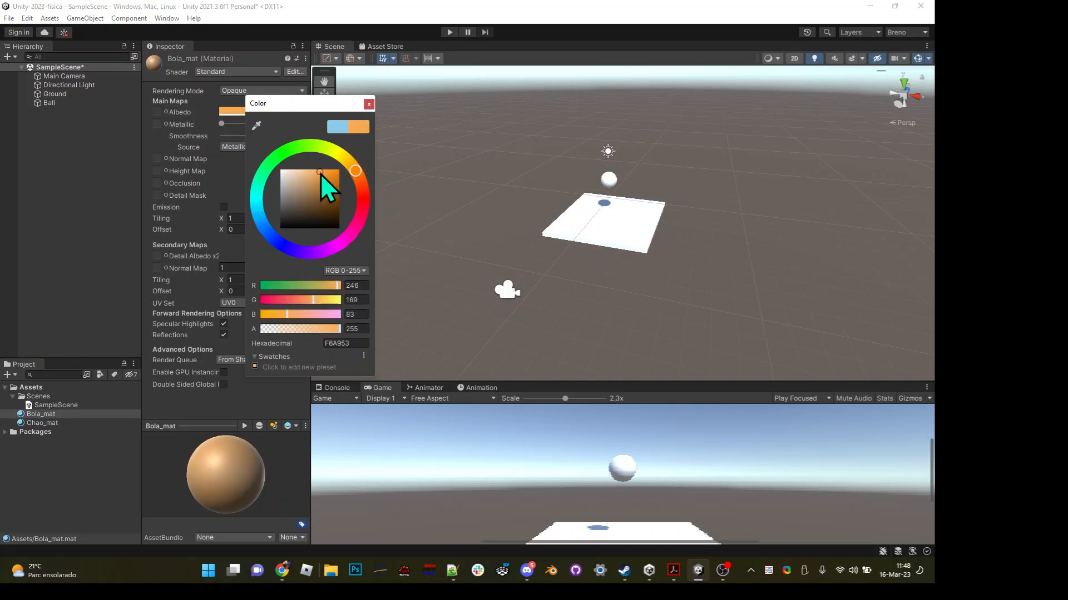
{"action": "left_click", "coordinate": [368, 103]}
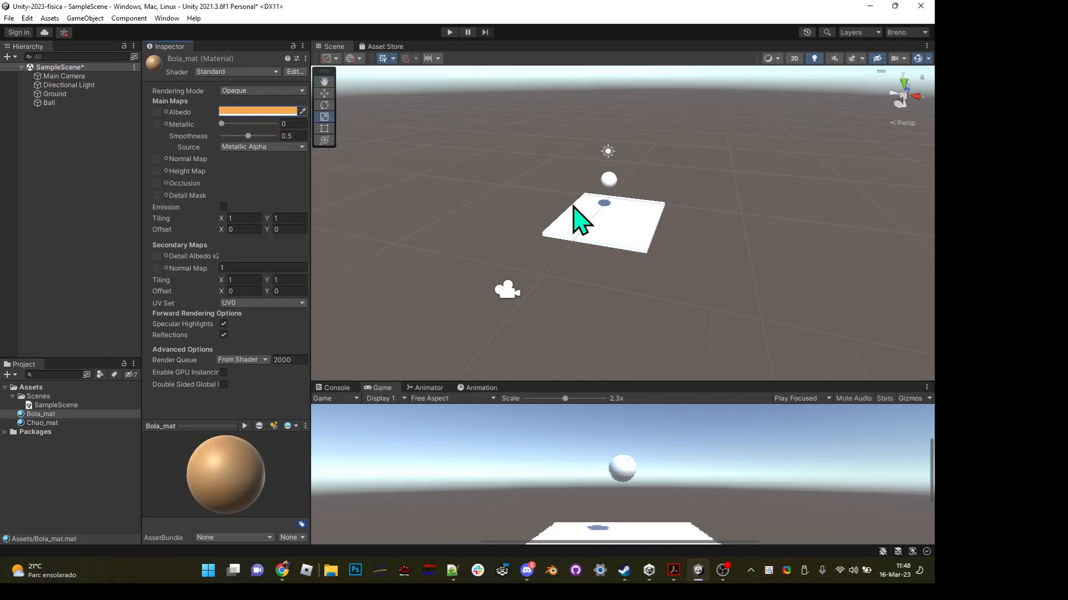
{"action": "left_click", "coordinate": [42, 413]}
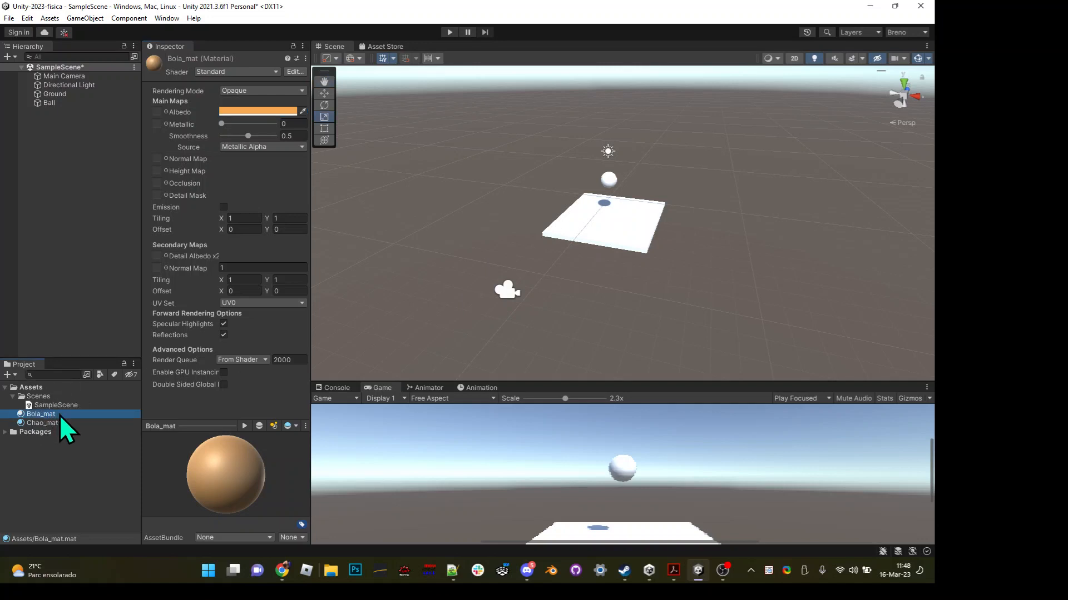
{"action": "left_click_drag", "start_coordinate": [59, 415], "coordinate": [610, 181]}
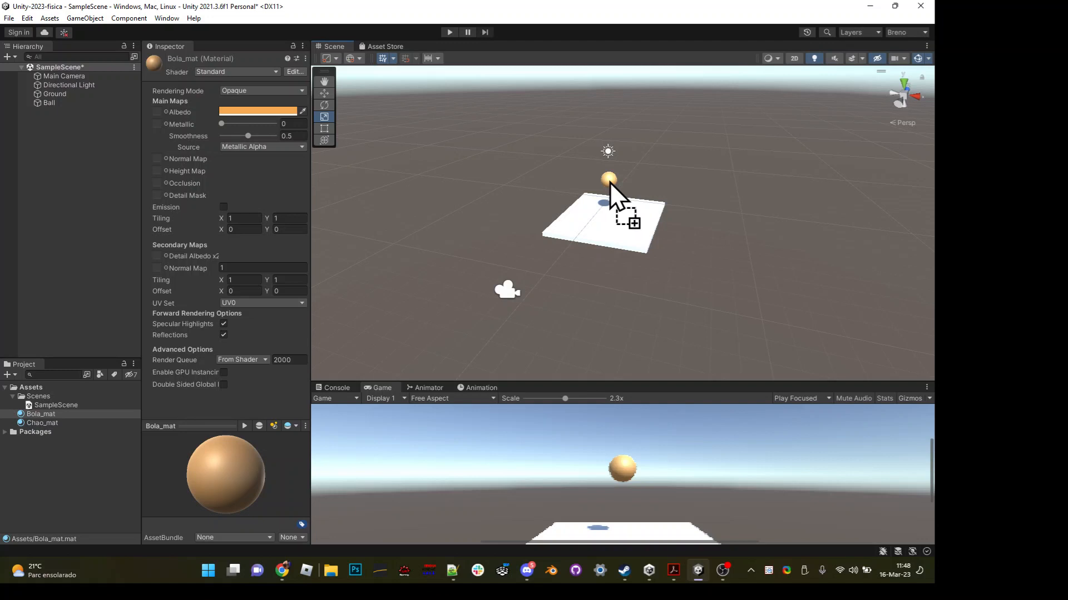
{"action": "left_click_drag", "start_coordinate": [609, 182], "coordinate": [57, 415]}
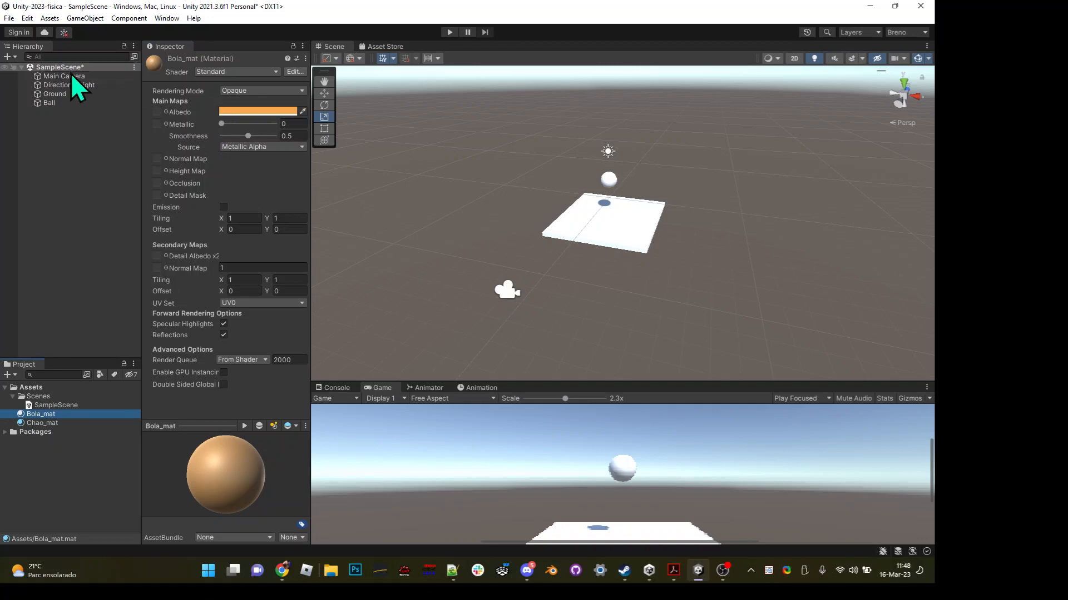
- Select Ball and expand the material list of its Mesh Renderer
{"action": "left_click", "coordinate": [58, 103]}
{"action": "key", "text": "alt"}
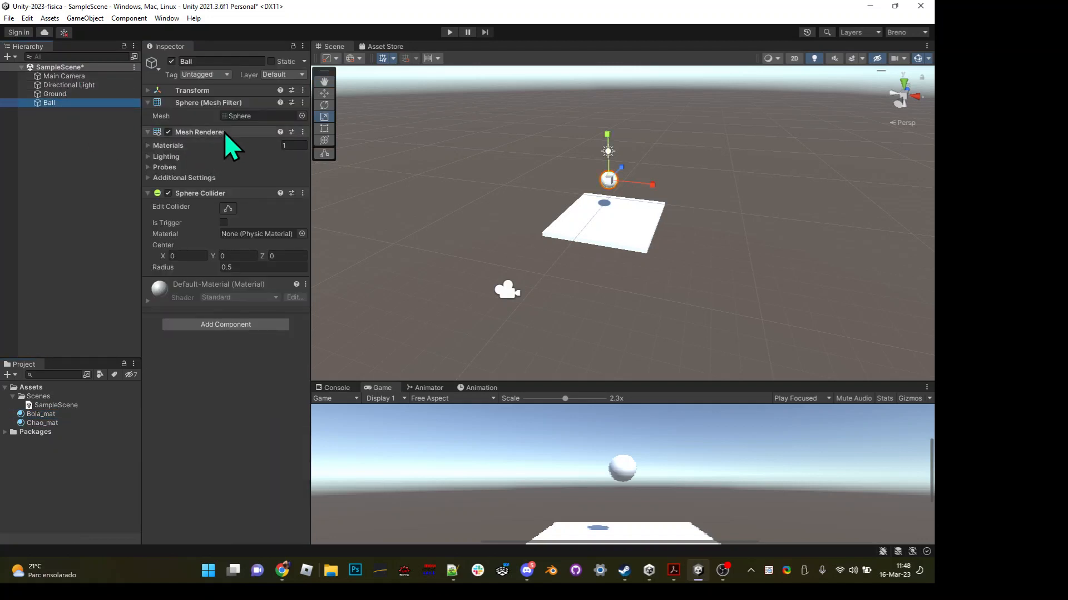
{"action": "left_click", "coordinate": [146, 145]}
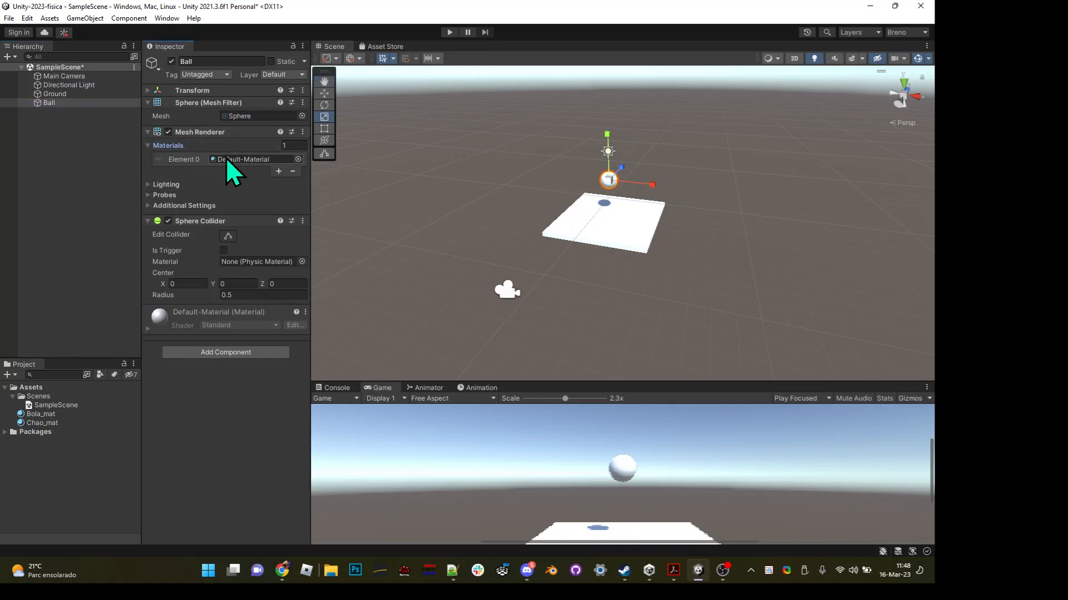
{"action": "left_click_drag", "start_coordinate": [38, 414], "coordinate": [200, 153]}
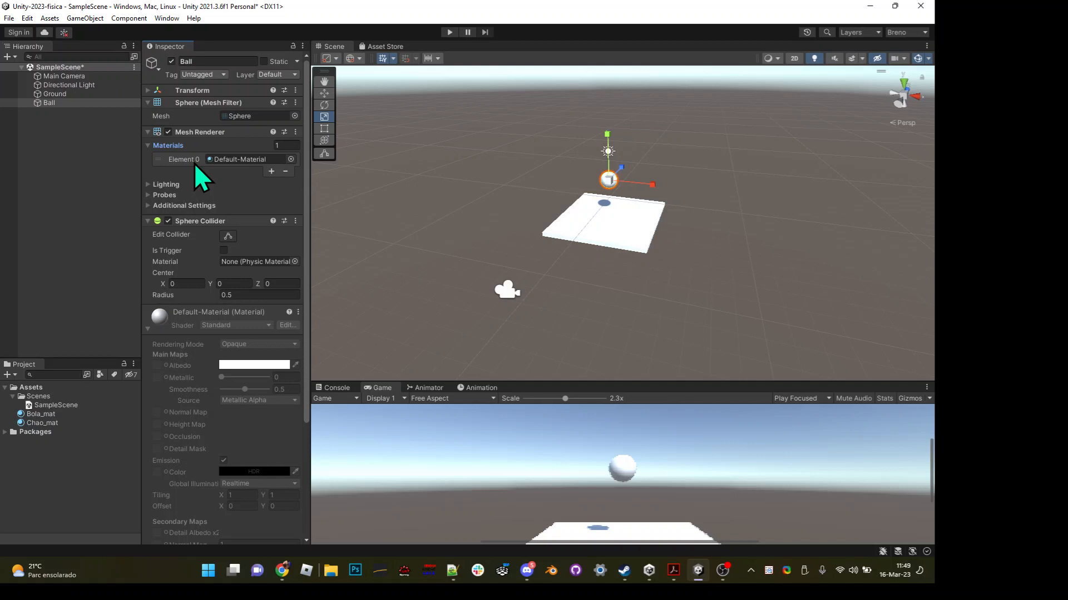
- Add a second material slot to Ball's Mesh Renderer and remove it again
{"action": "left_click", "coordinate": [271, 171]}
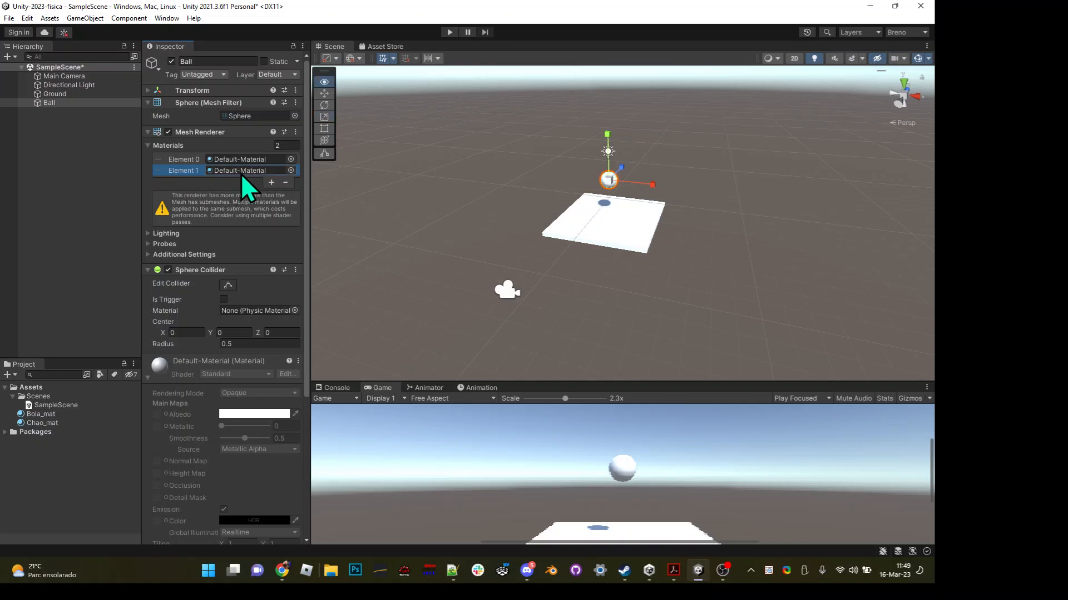
{"action": "left_click", "coordinate": [290, 170]}
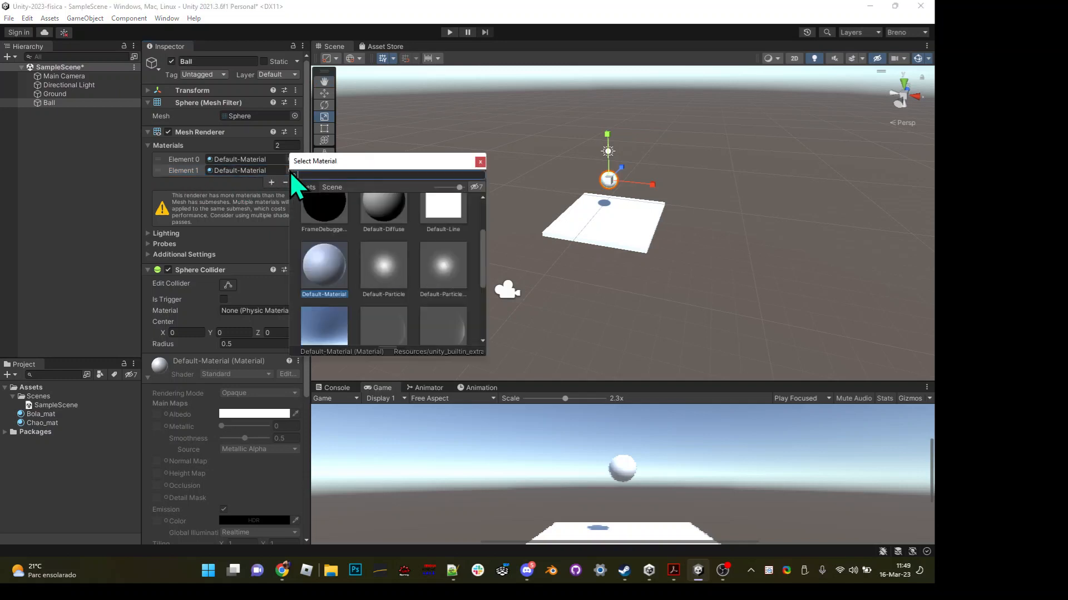
{"action": "left_click", "coordinate": [479, 162]}
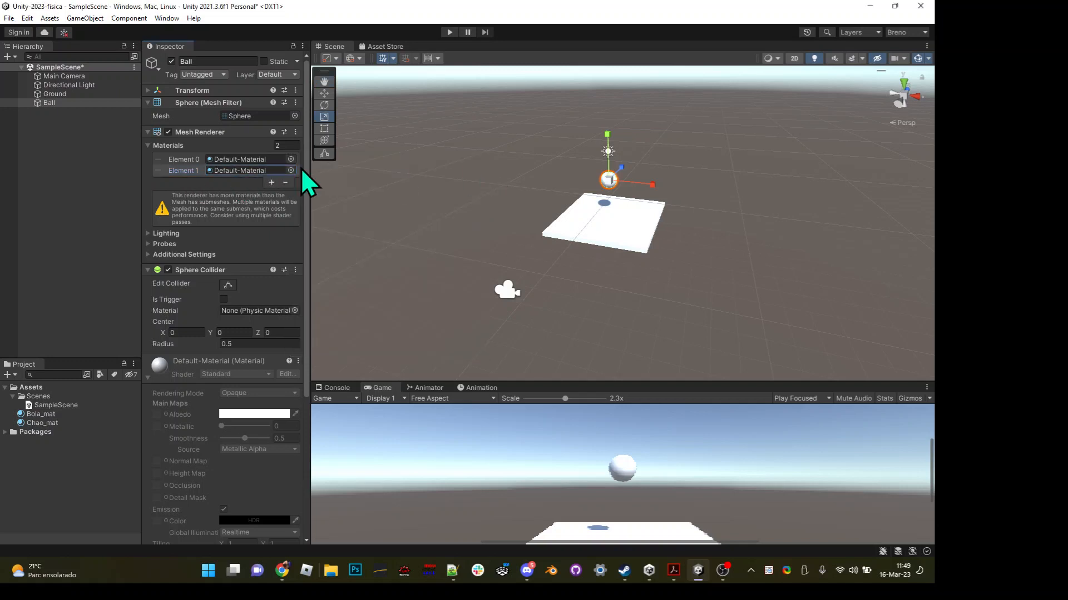
{"action": "left_click", "coordinate": [183, 169]}
{"action": "key", "text": "Delete"}
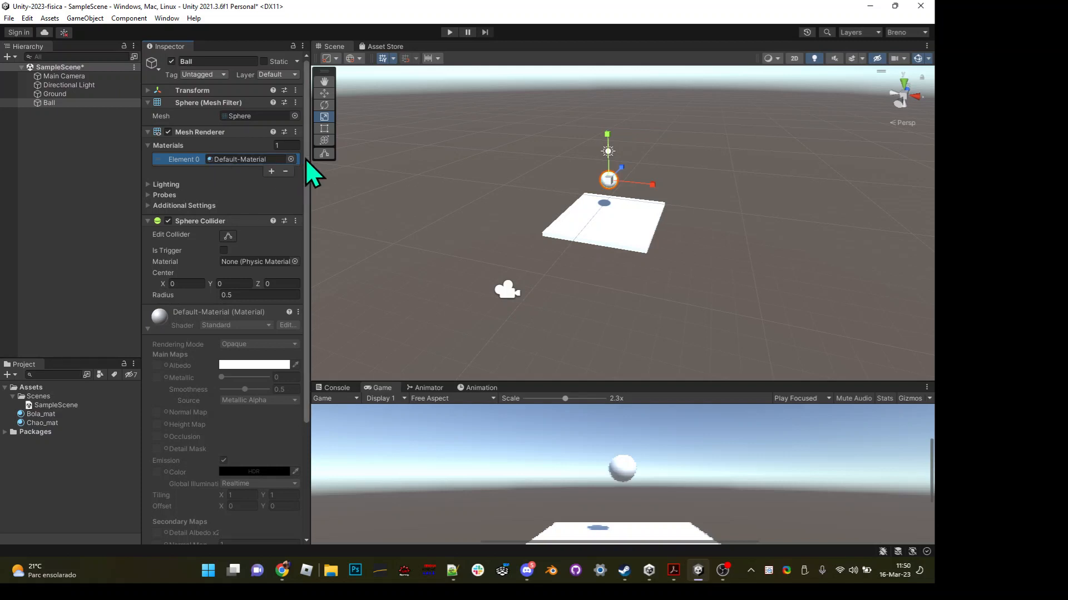
- Assign Bola_mat to the Element 0 material slot of Ball's Mesh Renderer
{"action": "key", "text": "alt"}
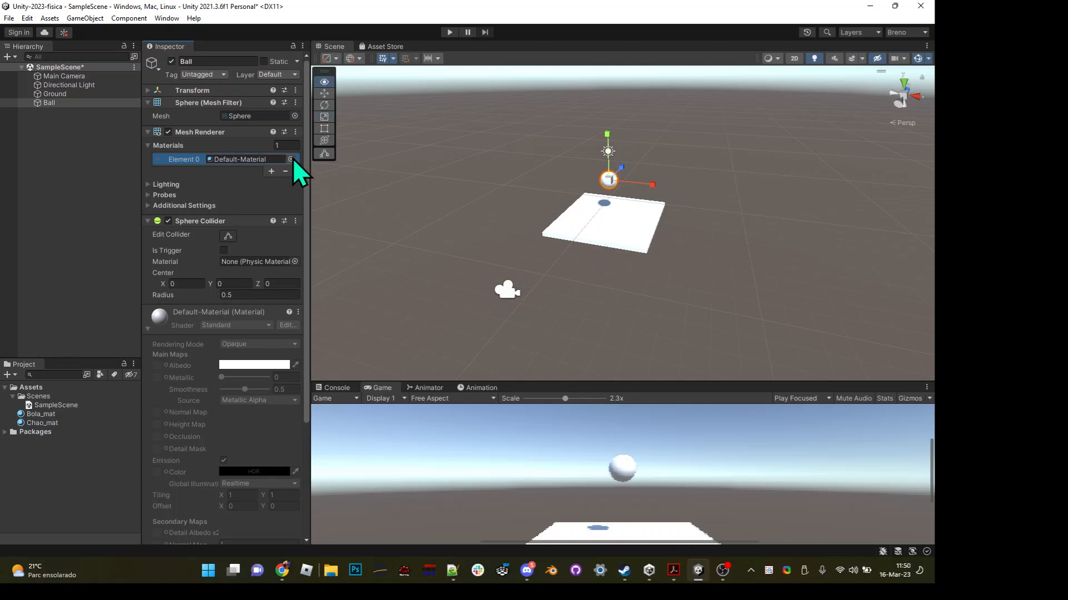
{"action": "key", "text": "r"}
{"action": "key", "text": "alt"}
{"action": "left_click", "coordinate": [291, 160]}
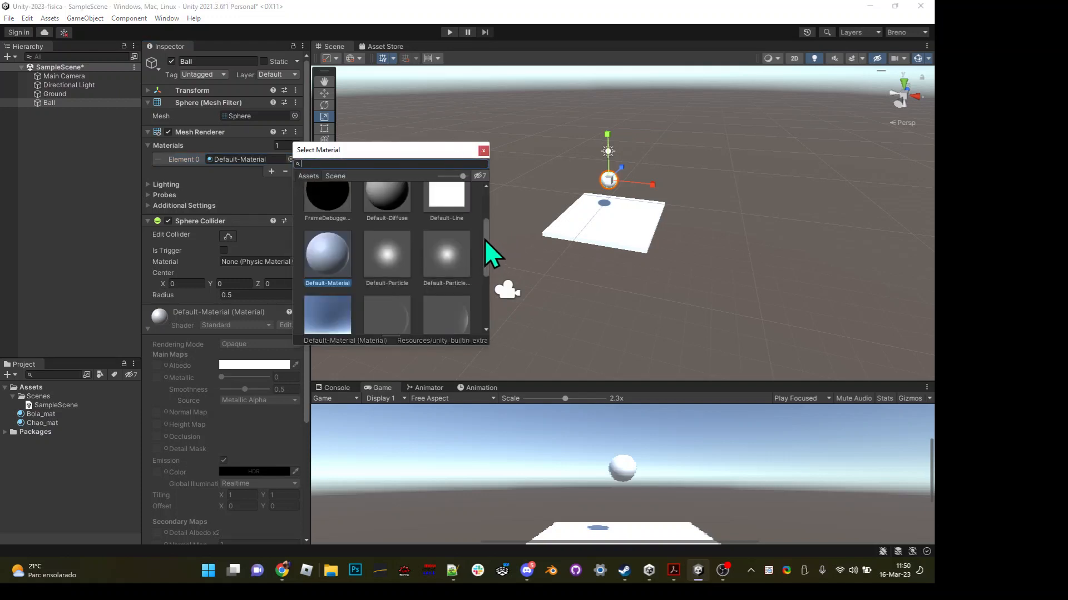
{"action": "mouse_move", "coordinate": [485, 239]}
{"action": "left_mouse_down"}
{"action": "mouse_move", "coordinate": [479, 295]}
{"action": "mouse_move", "coordinate": [488, 175]}
{"action": "mouse_move", "coordinate": [489, 240]}
{"action": "left_mouse_up"}
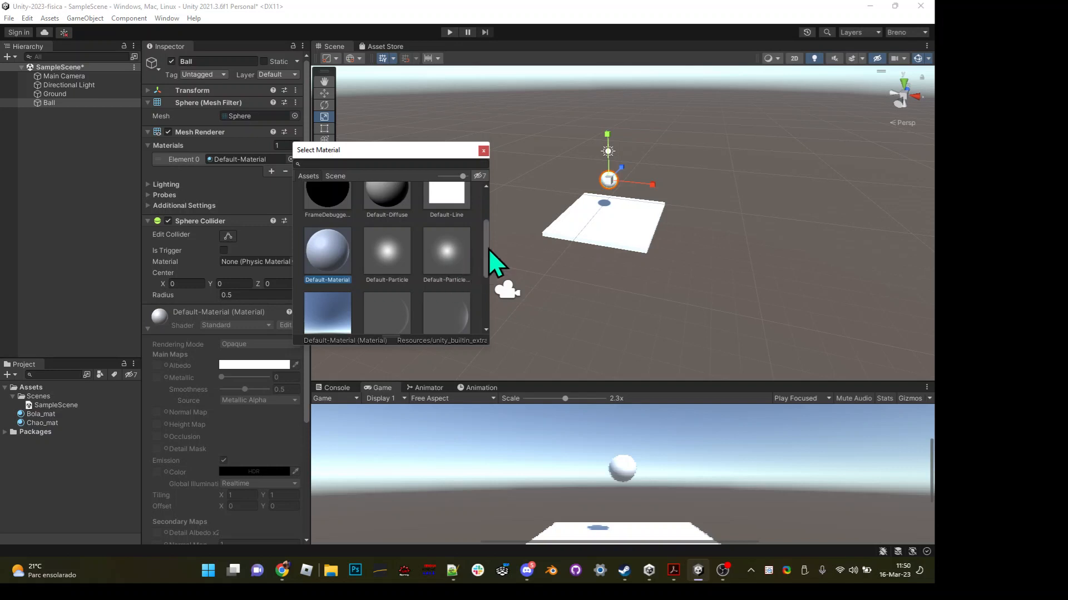
{"action": "left_click_drag", "start_coordinate": [488, 245], "coordinate": [485, 216]}
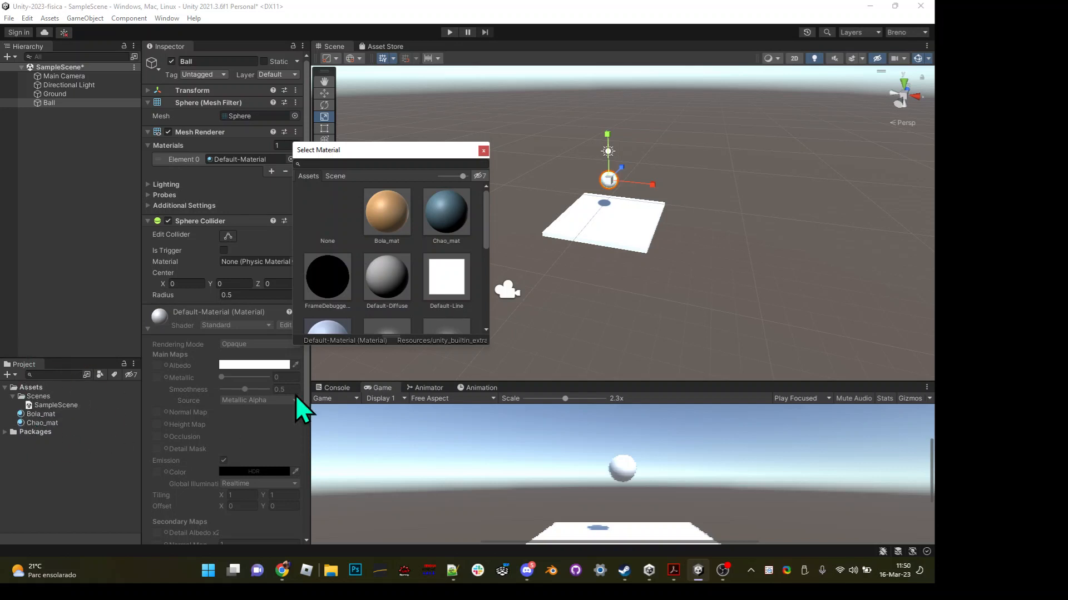
{"action": "left_click", "coordinate": [337, 175]}
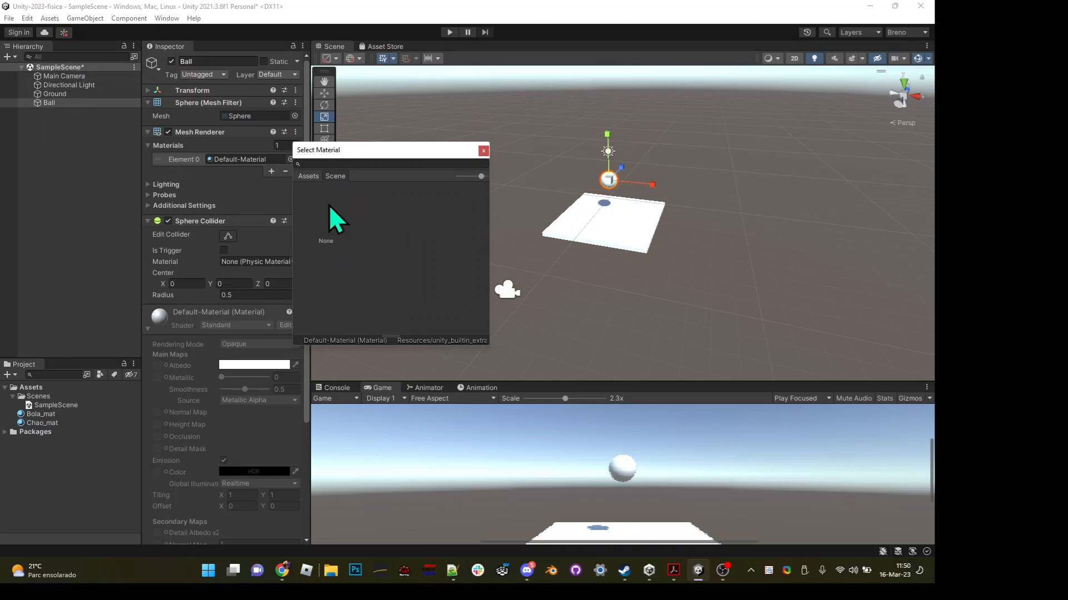
{"action": "left_click", "coordinate": [306, 176]}
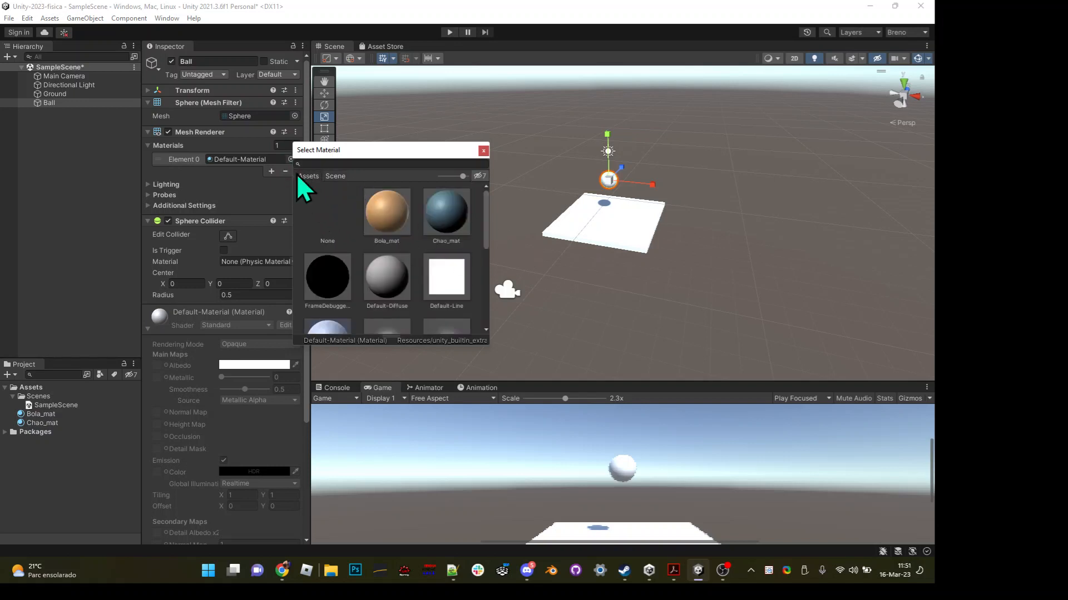
{"action": "left_click", "coordinate": [385, 219]}
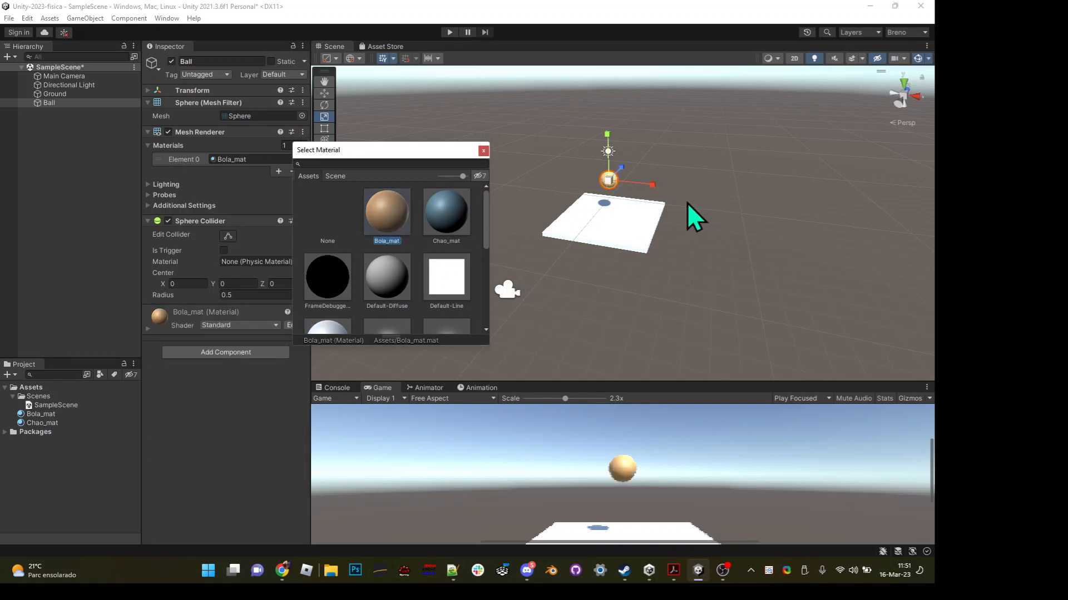
- Close the material picker and apply Chao_mat to the Ground slab in the scene
{"action": "left_click", "coordinate": [482, 151]}
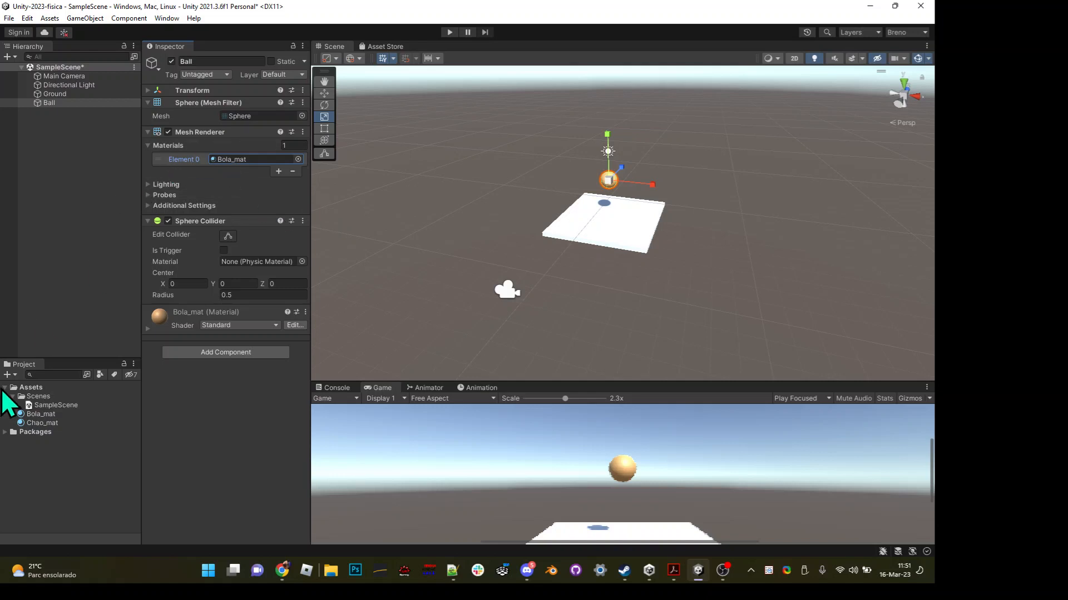
{"action": "left_click", "coordinate": [33, 423]}
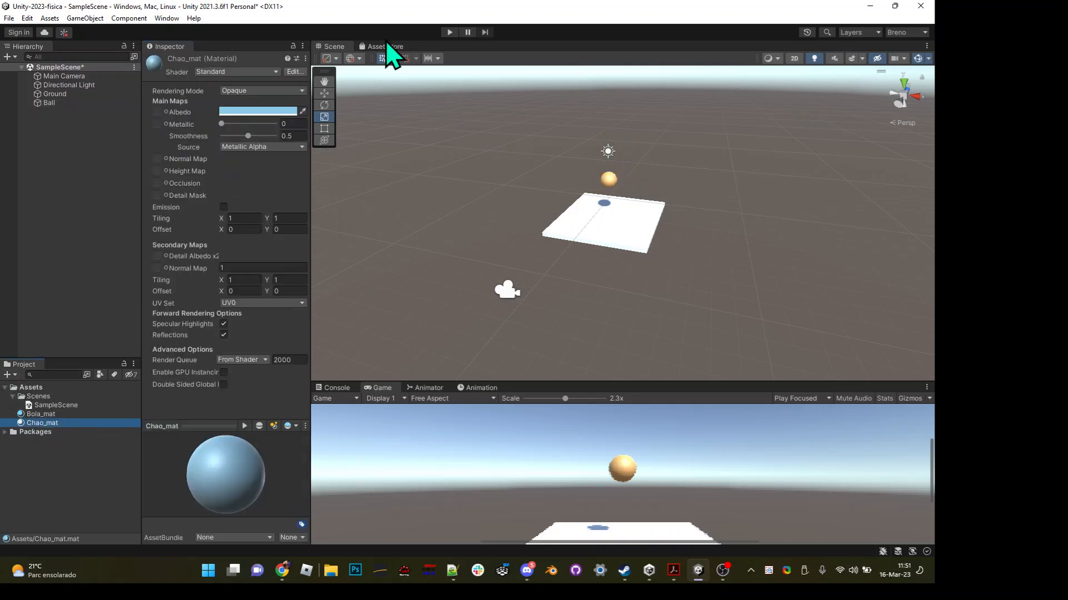
{"action": "left_click_drag", "start_coordinate": [65, 420], "coordinate": [588, 227]}
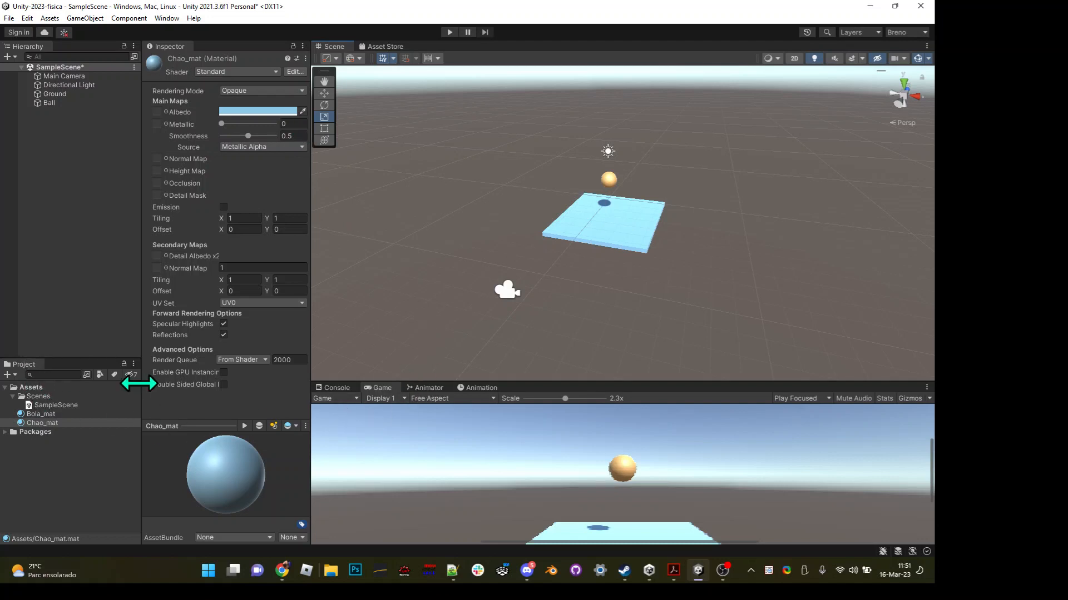
- Widen the Hierarchy and Project column and shrink it back to about its original width
{"action": "left_click_drag", "start_coordinate": [142, 384], "coordinate": [574, 398]}
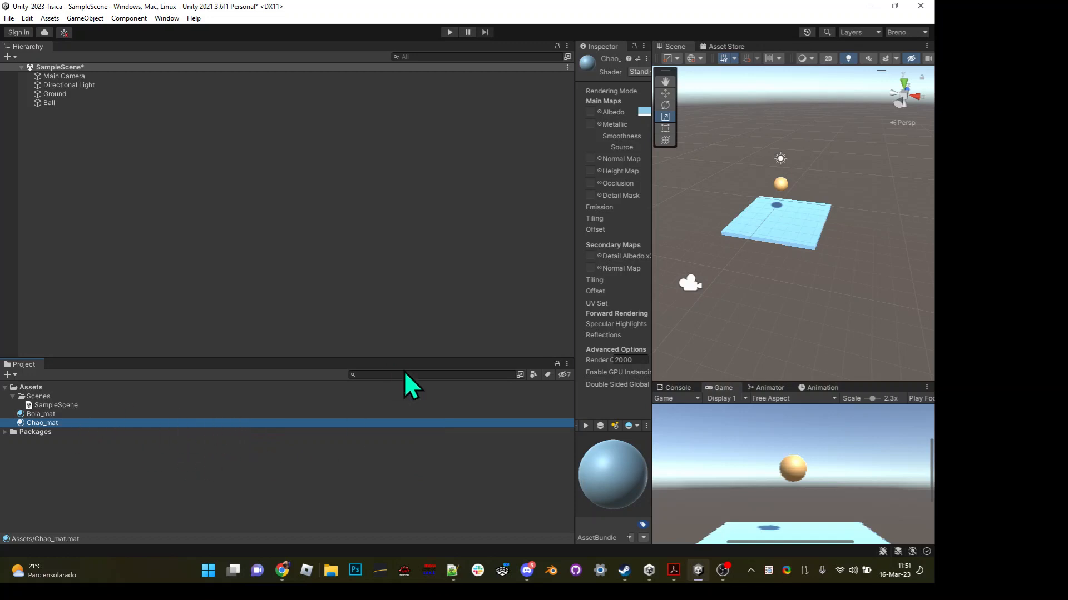
{"action": "left_click_drag", "start_coordinate": [572, 166], "coordinate": [146, 182]}
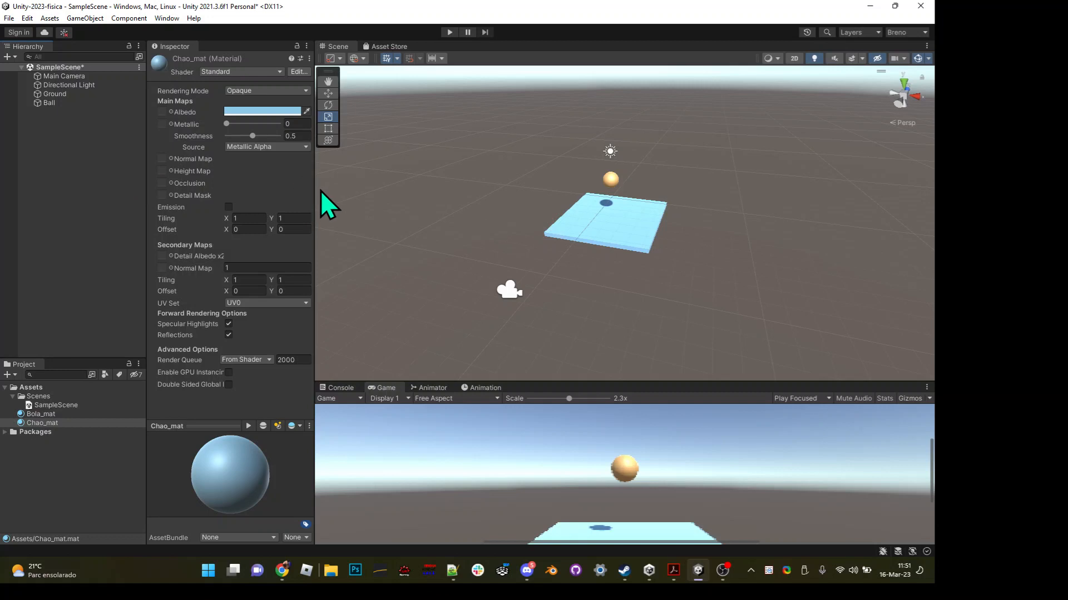
{"action": "left_click_drag", "start_coordinate": [315, 189], "coordinate": [303, 189]}
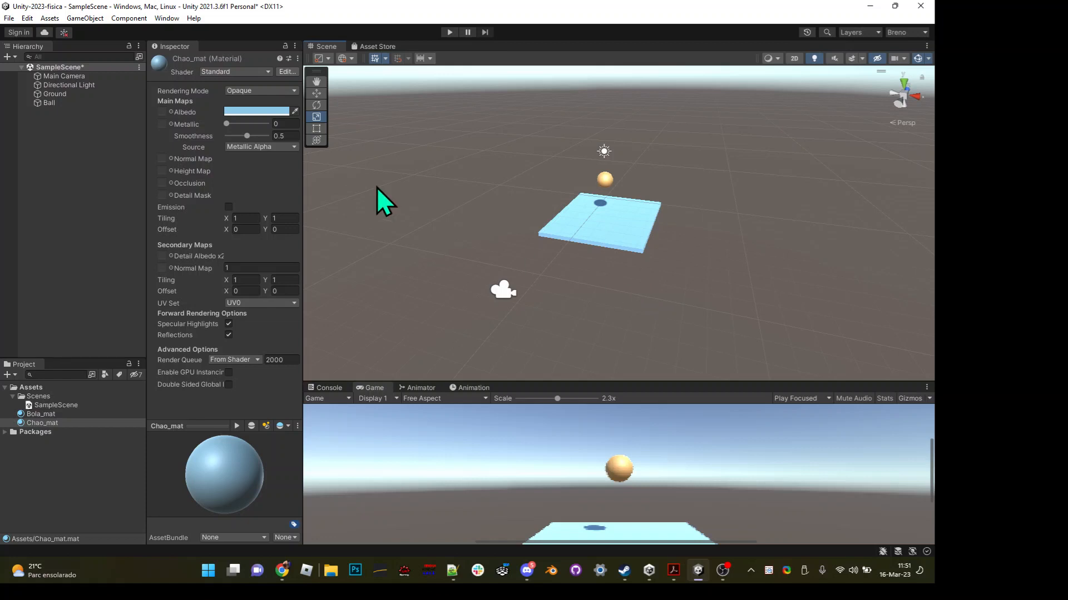
- Save SampleScene, and save a copy of it as Fisica-teste in the project's Scenes folder
{"action": "key", "text": "ctrl+s"}
{"action": "left_click", "coordinate": [22, 67]}
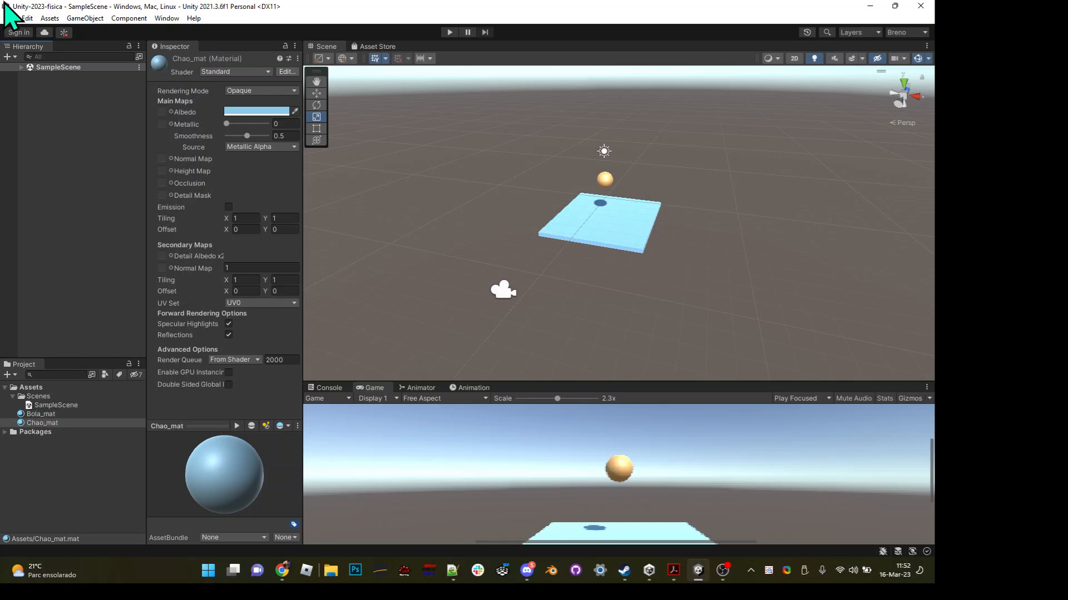
{"action": "left_click", "coordinate": [9, 18]}
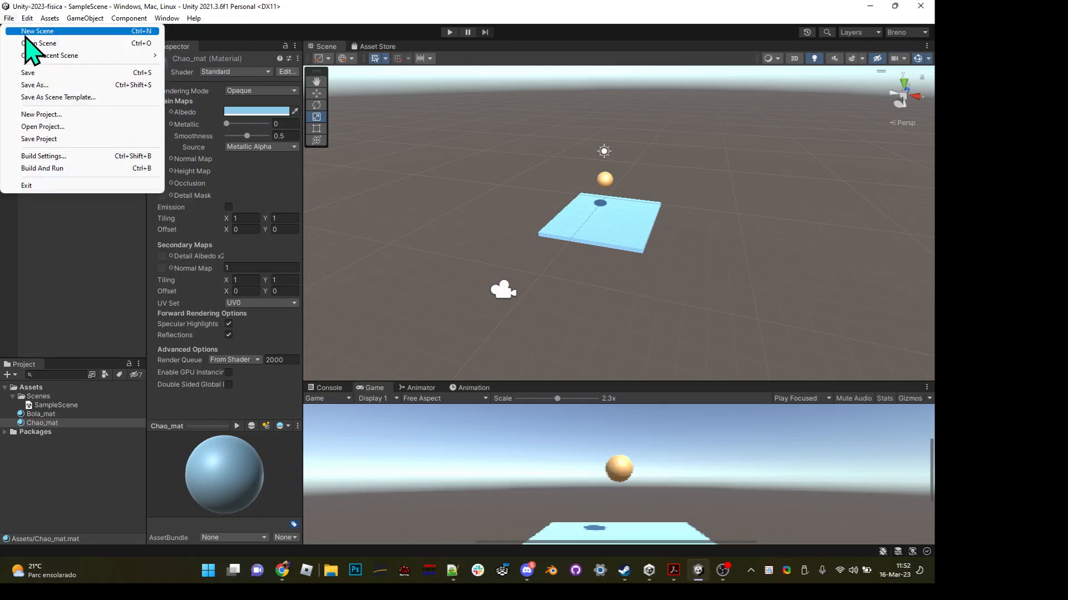
{"action": "left_click", "coordinate": [43, 87]}
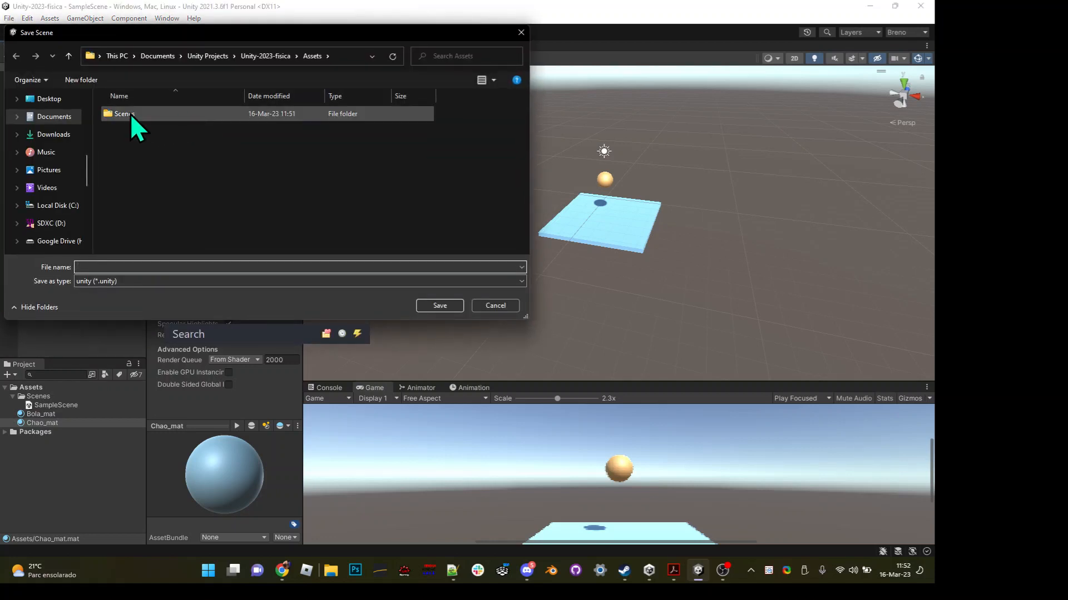
{"action": "double_click", "coordinate": [130, 114]}
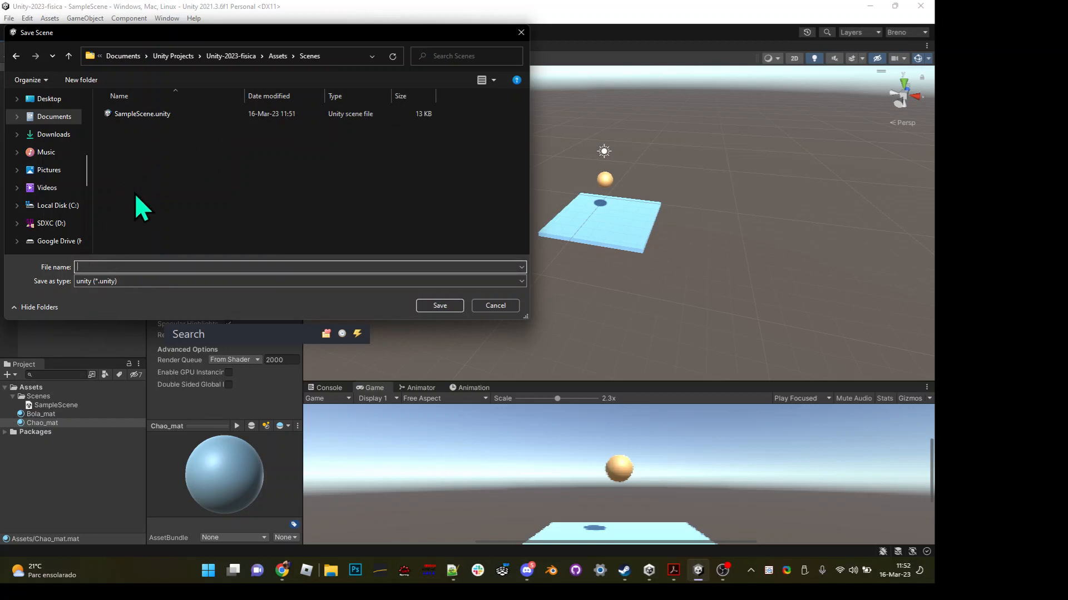
{"action": "type", "text": "Fisica-teste"}
{"action": "key", "text": "Return"}
- Load SampleScene alongside Fisica-teste in the Hierarchy and expand both scenes' object lists
{"action": "left_click", "coordinate": [82, 96]}
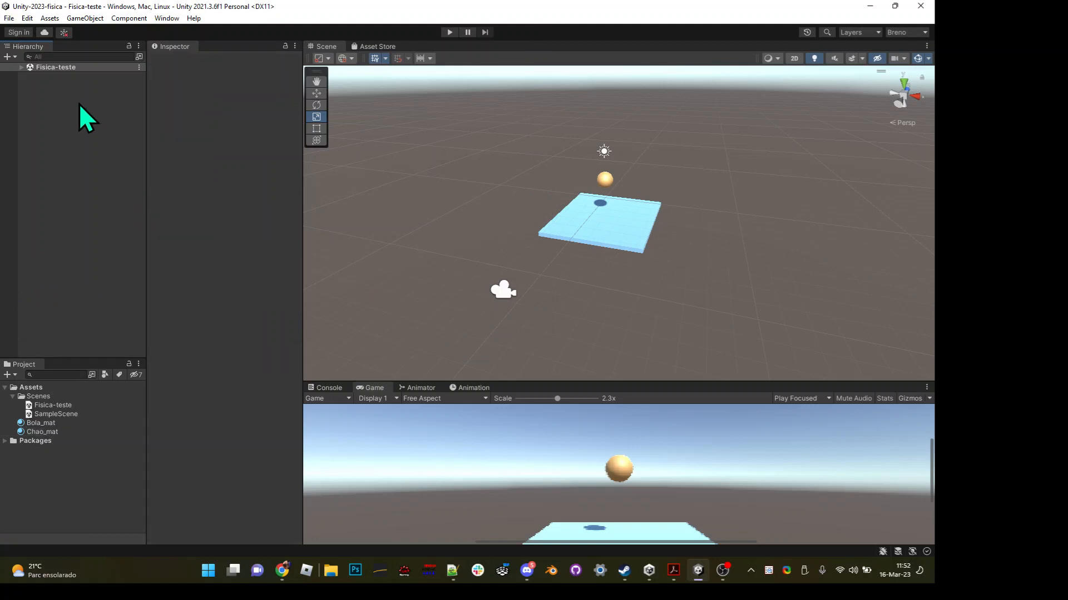
{"action": "key", "text": "r"}
{"action": "left_click_drag", "start_coordinate": [53, 414], "coordinate": [72, 230]}
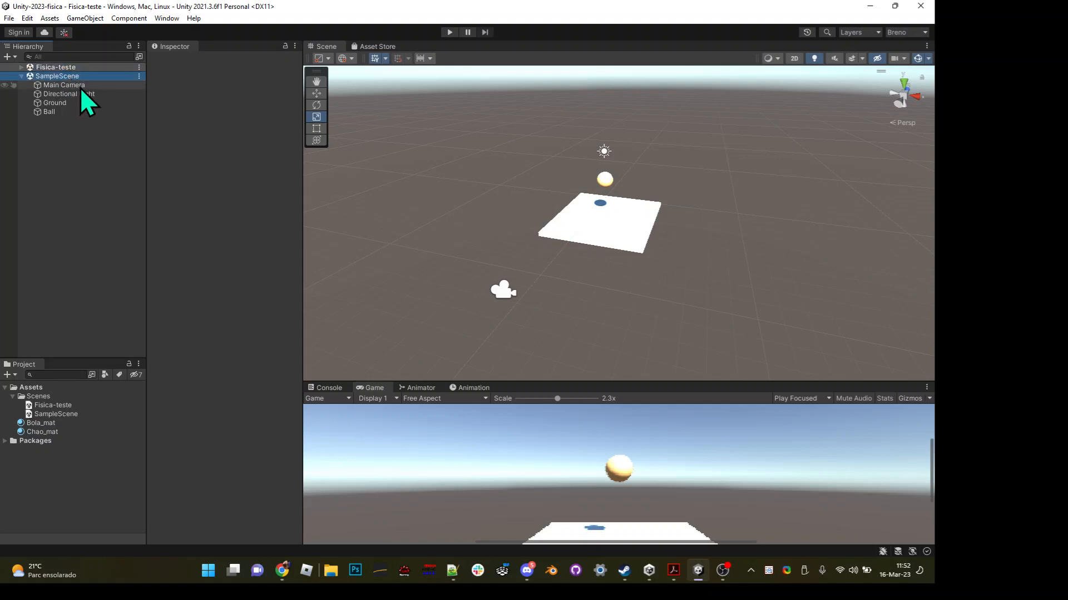
{"action": "left_click", "coordinate": [66, 94]}
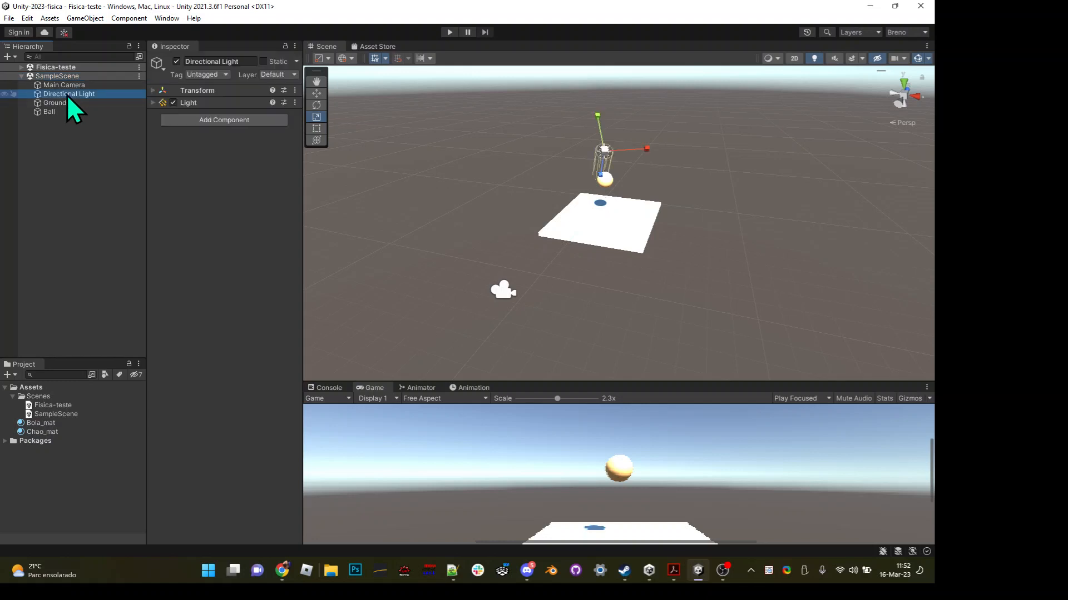
{"action": "left_click", "coordinate": [21, 68]}
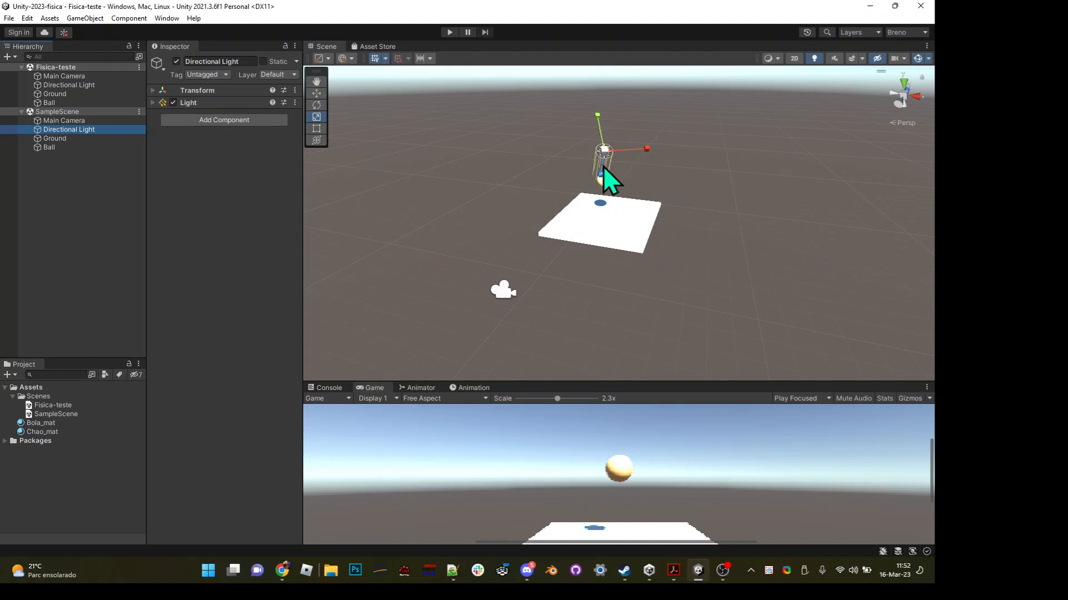
- Select SampleScene's Directional Light with the Move tool and set the handle orientation to Local
{"action": "left_click", "coordinate": [68, 85]}
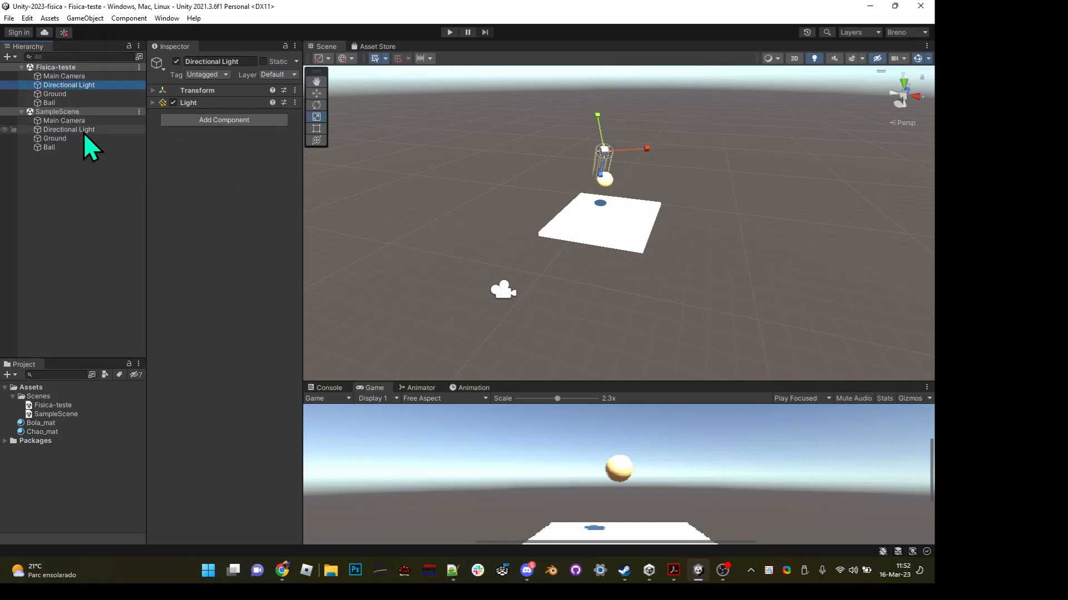
{"action": "left_click", "coordinate": [68, 129]}
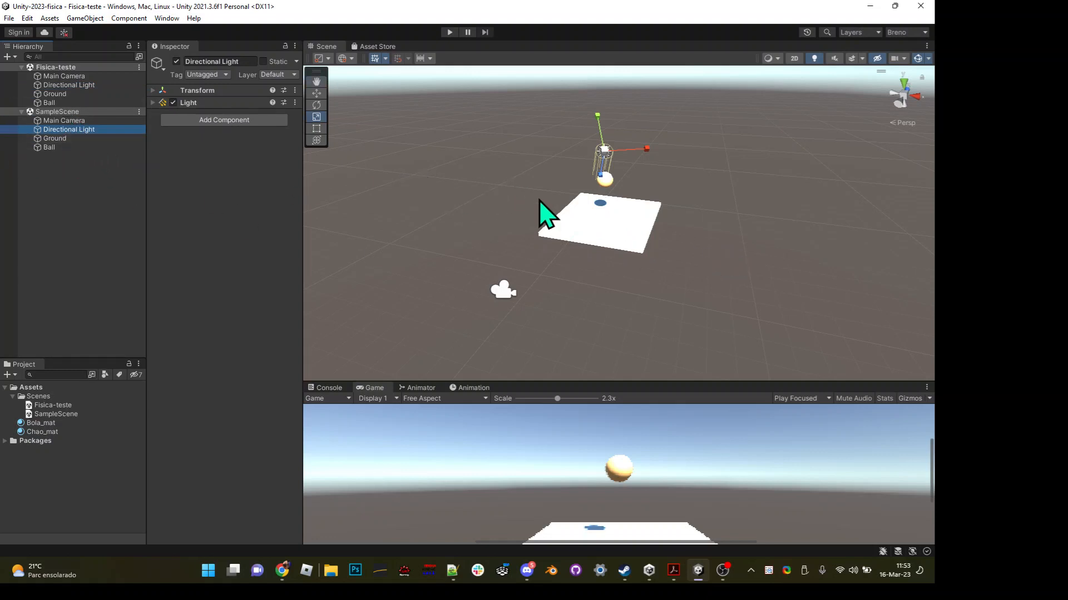
{"action": "key", "text": "w"}
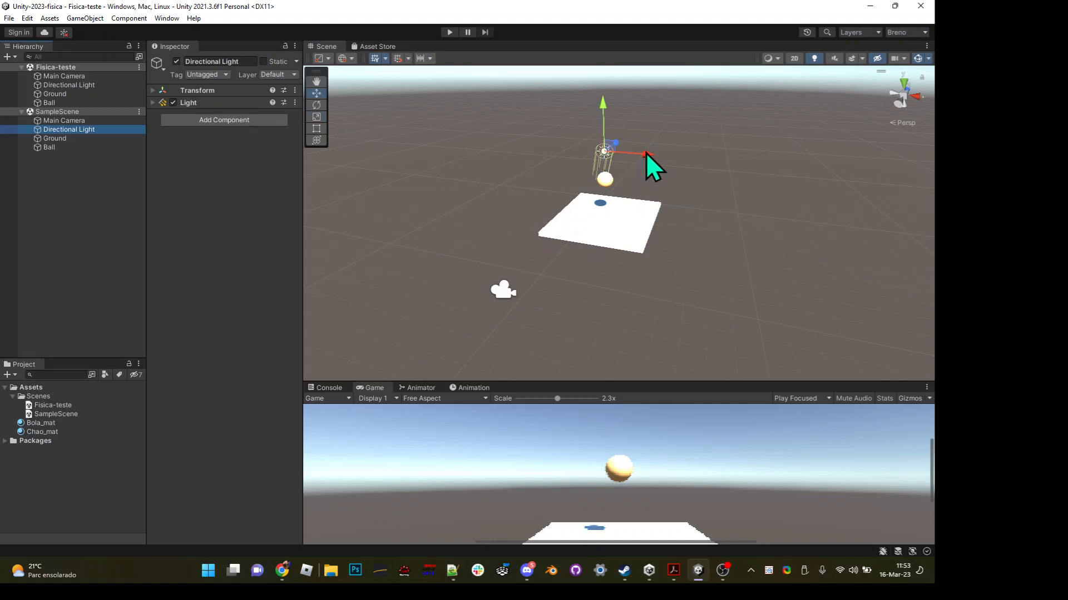
{"action": "key", "text": "alt"}
{"action": "left_click", "coordinate": [351, 58]}
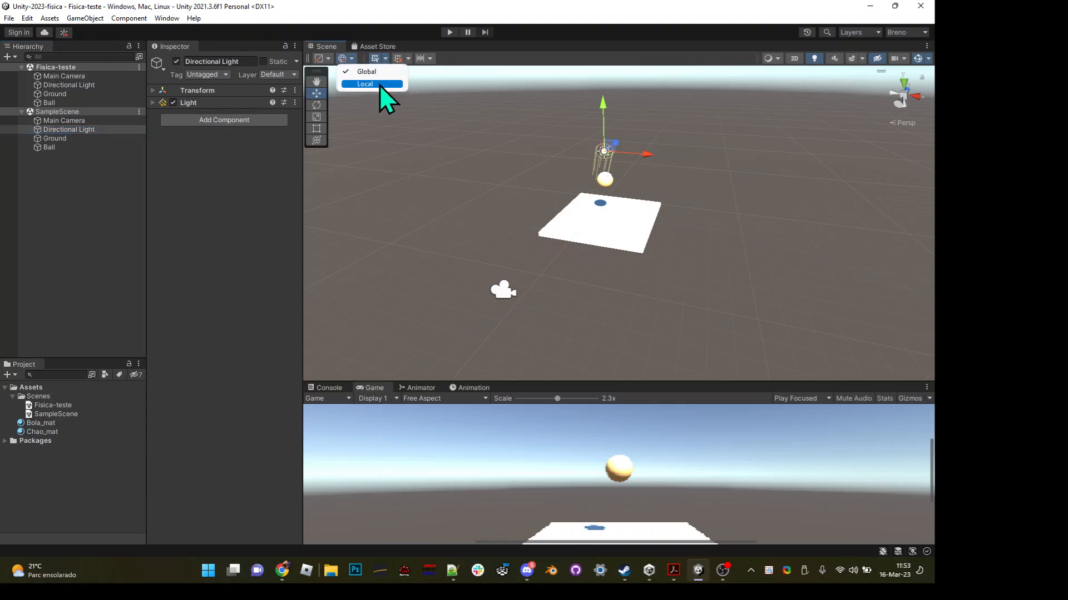
{"action": "left_click", "coordinate": [371, 83]}
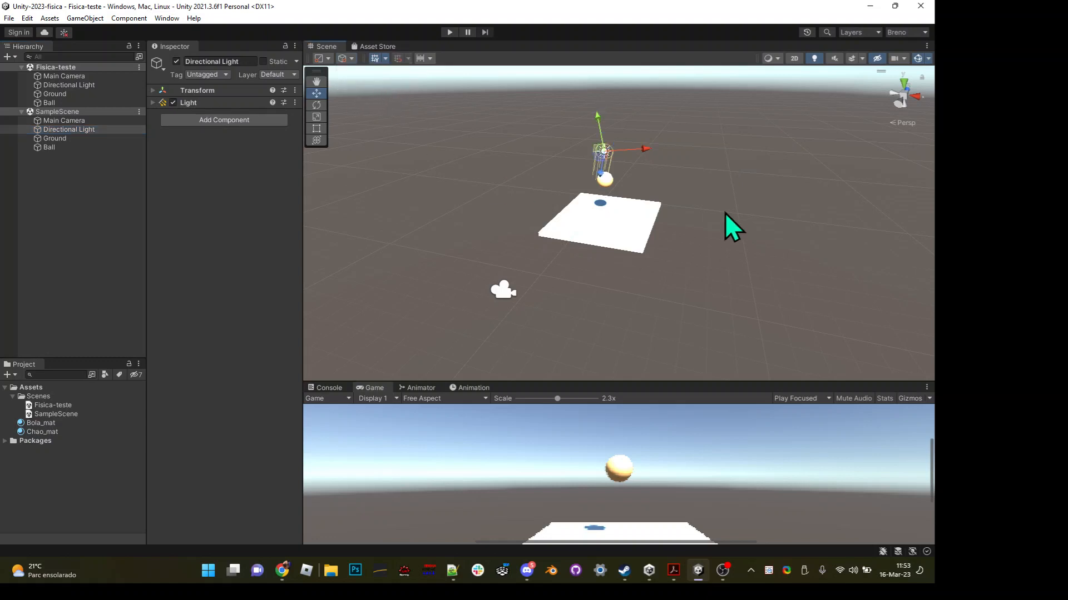
- Move and rotate SampleScene's Directional Light to one side of the slab, and expand its Light component
{"action": "left_click_drag", "start_coordinate": [536, 180], "coordinate": [688, 183], "text": "alt"}
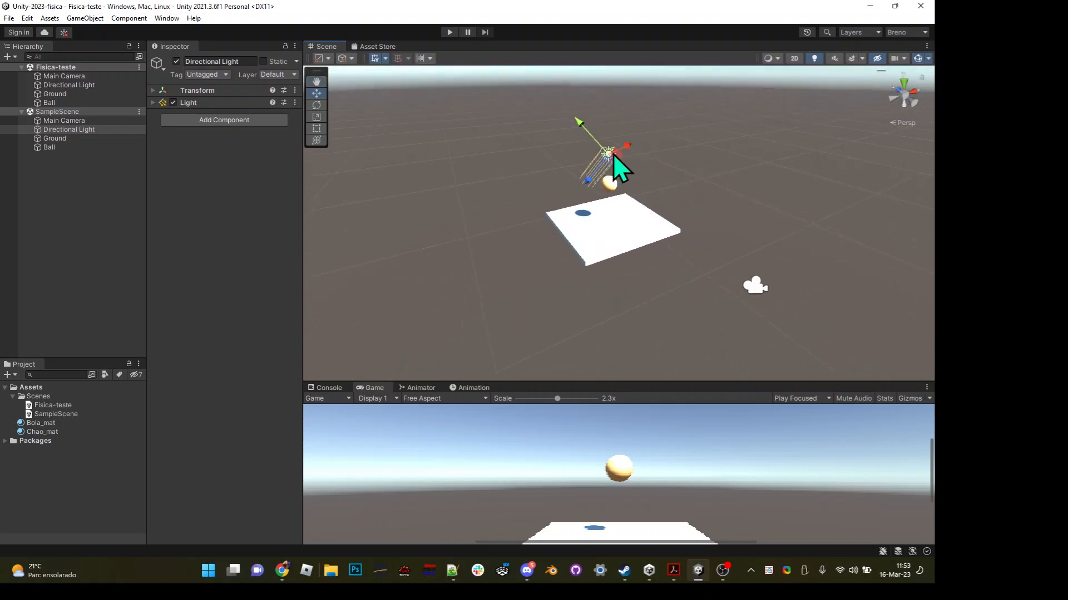
{"action": "mouse_move", "coordinate": [628, 146]}
{"action": "left_mouse_down"}
{"action": "mouse_move", "coordinate": [592, 162]}
{"action": "mouse_move", "coordinate": [573, 149]}
{"action": "mouse_move", "coordinate": [533, 162]}
{"action": "left_mouse_up"}
{"action": "key", "text": "e"}
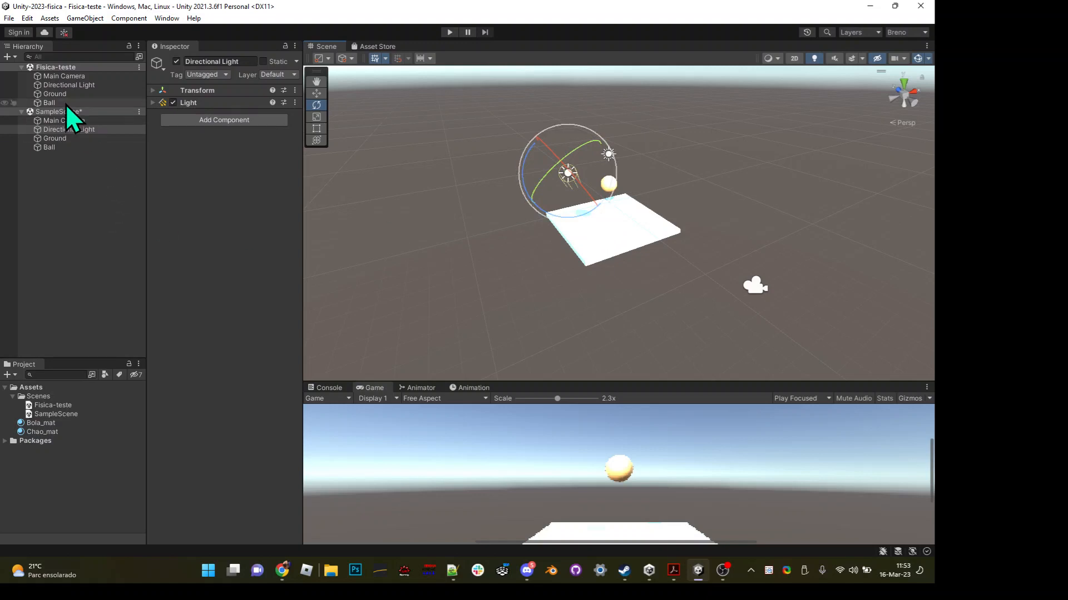
{"action": "left_click", "coordinate": [153, 103]}
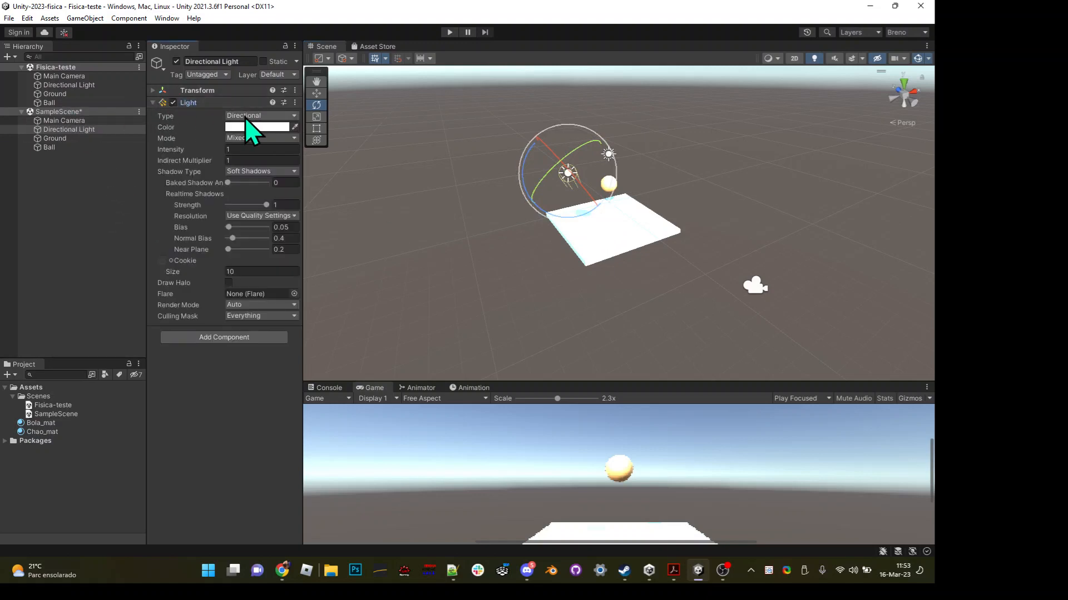
{"action": "left_click_drag", "start_coordinate": [556, 167], "coordinate": [545, 217], "text": "alt"}
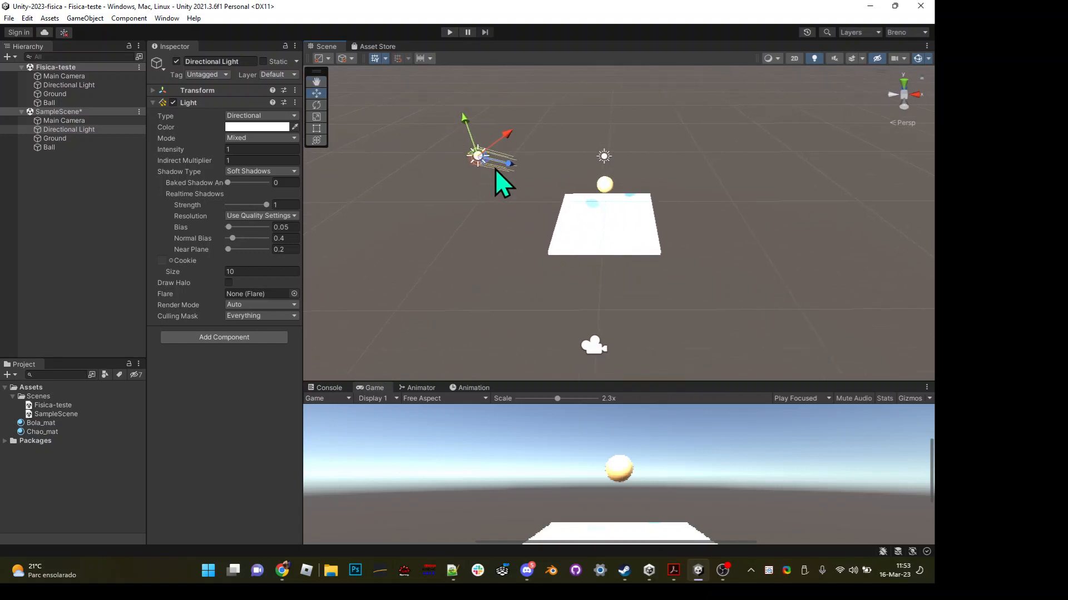
{"action": "left_click_drag", "start_coordinate": [495, 170], "coordinate": [442, 181], "text": "alt"}
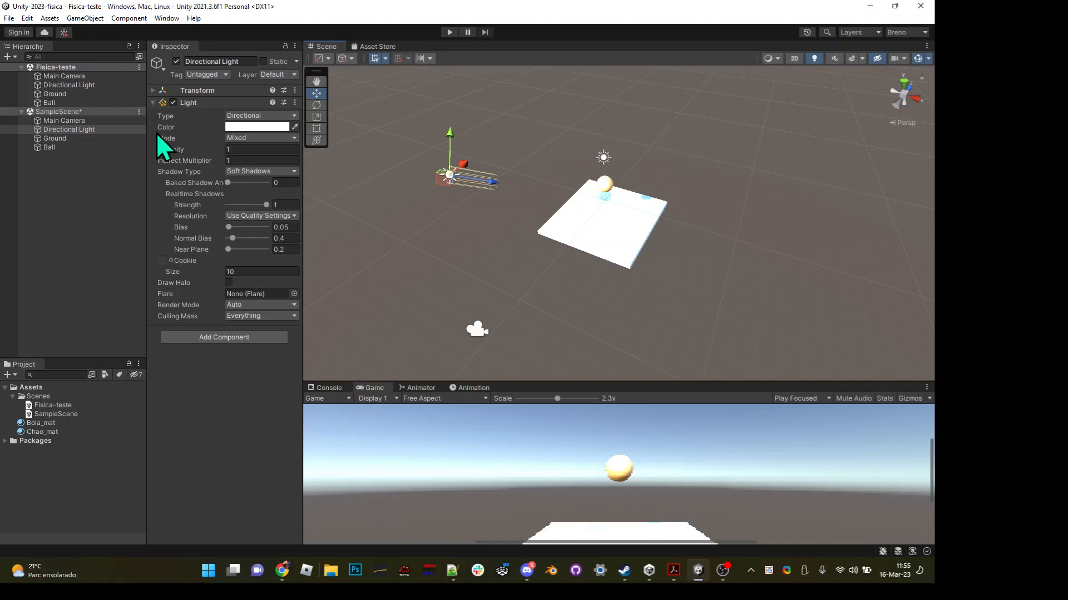
- Unload SampleScene without saving its changes and remove it from the Hierarchy
{"action": "left_click", "coordinate": [59, 104]}
{"action": "left_click", "coordinate": [50, 111]}
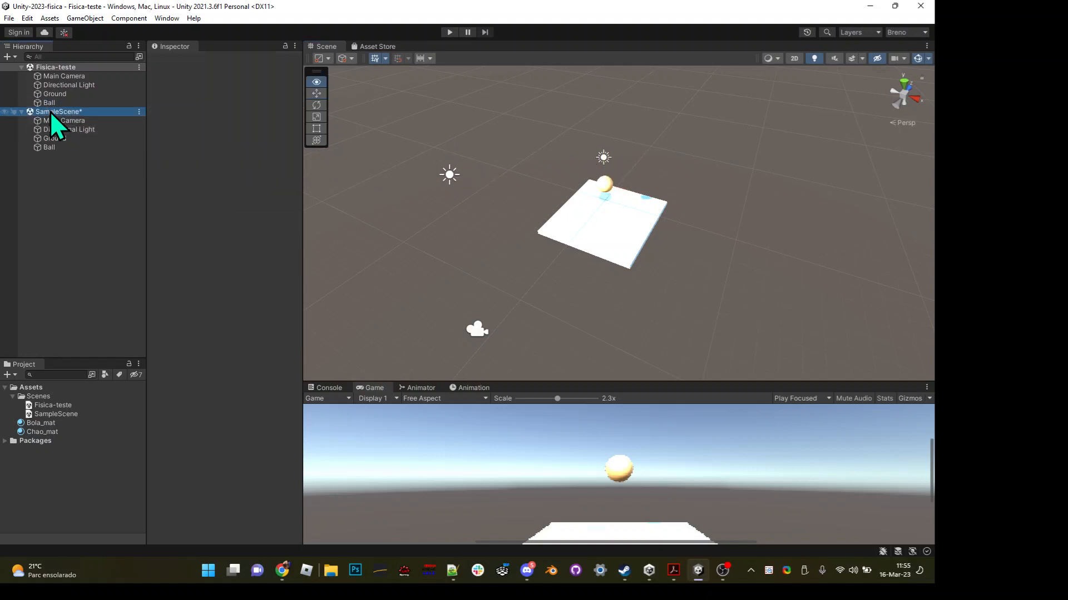
{"action": "right_click", "coordinate": [52, 111]}
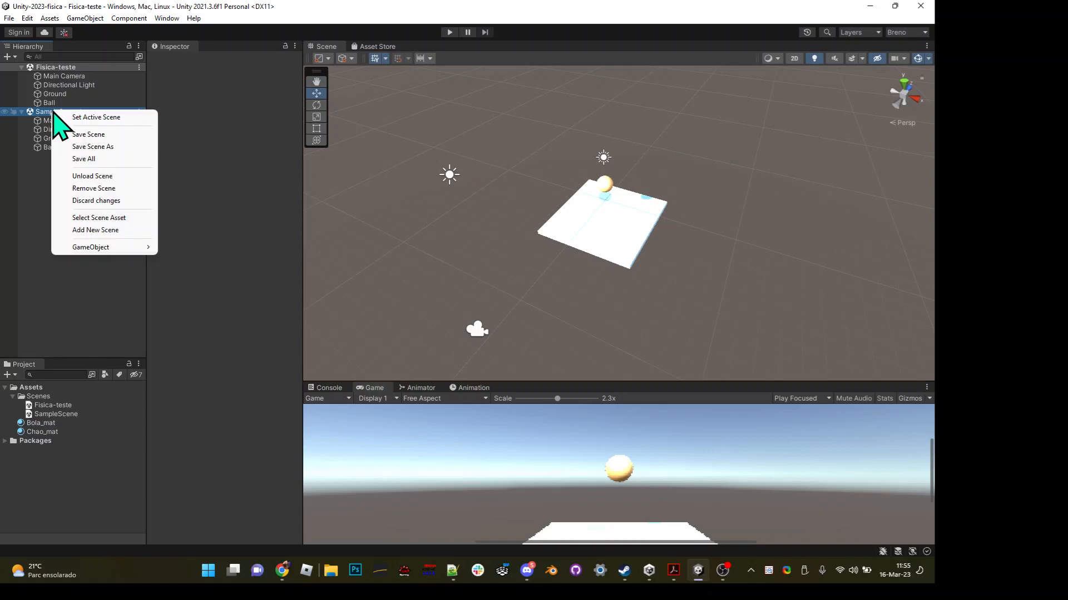
{"action": "left_click", "coordinate": [106, 188]}
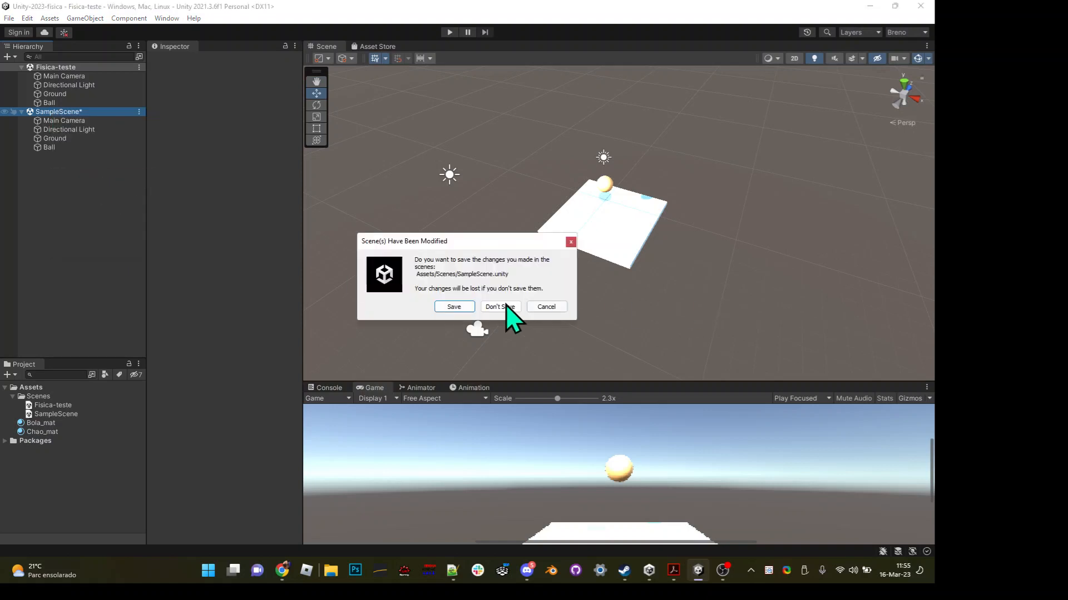
{"action": "left_click", "coordinate": [499, 306]}
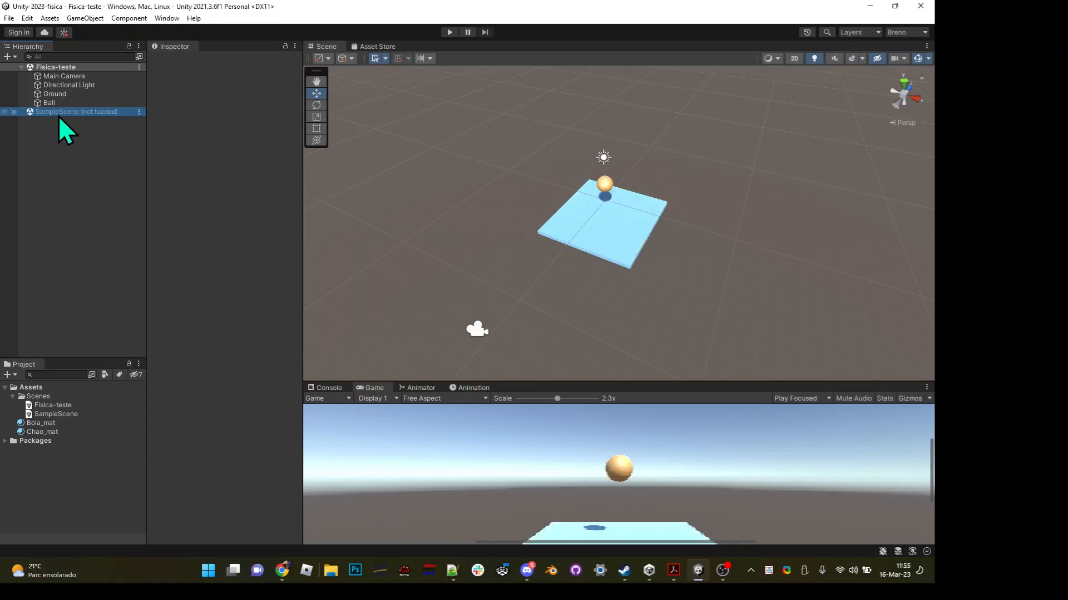
{"action": "left_click", "coordinate": [139, 112]}
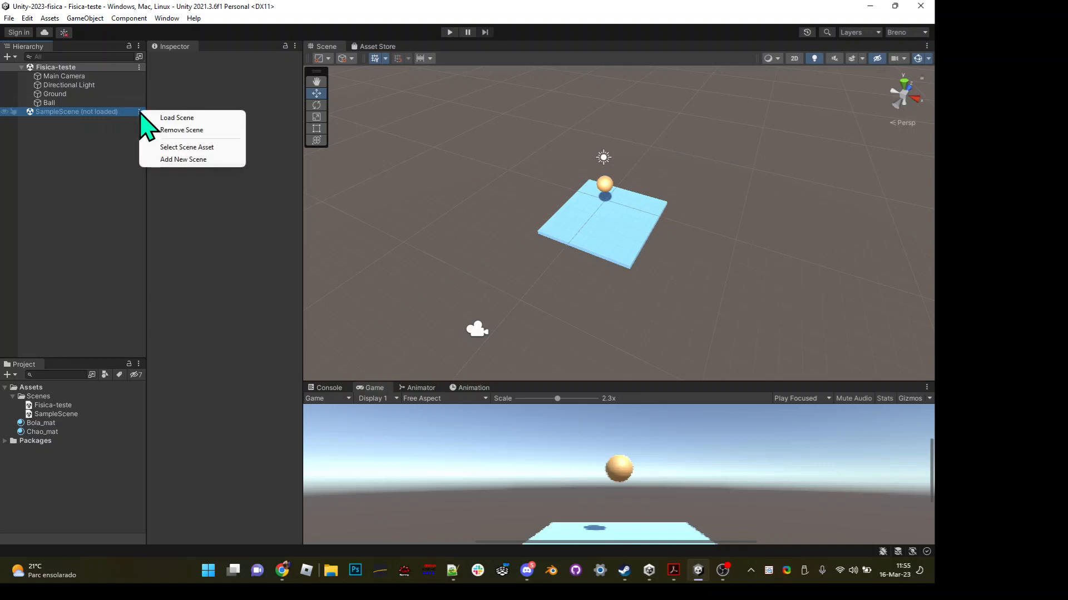
{"action": "left_click", "coordinate": [165, 131]}
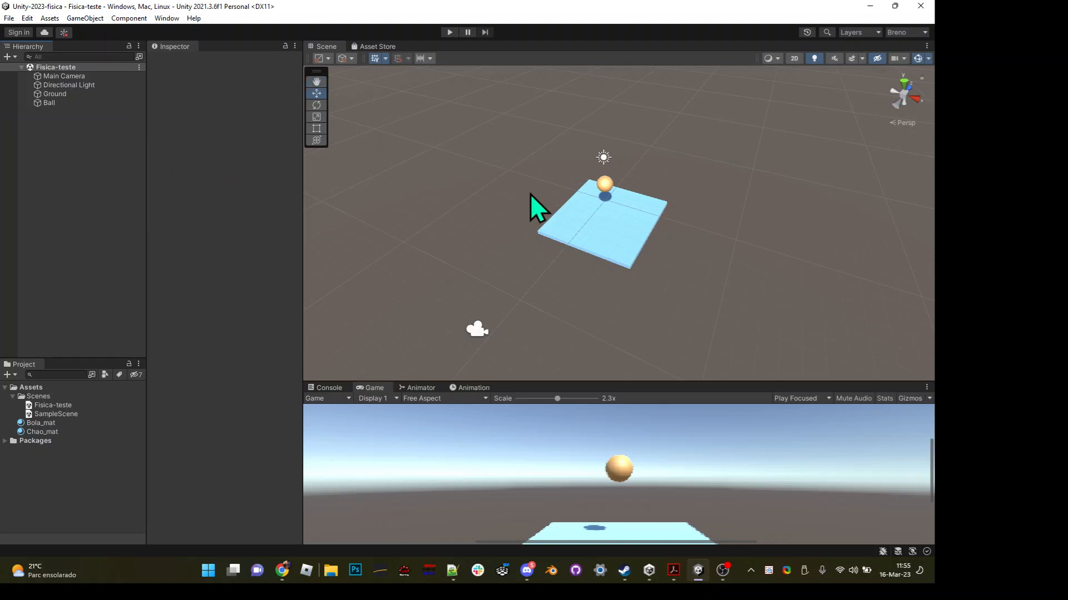
- Add a Rigidbody component to the Ground object
{"action": "left_click", "coordinate": [69, 94]}
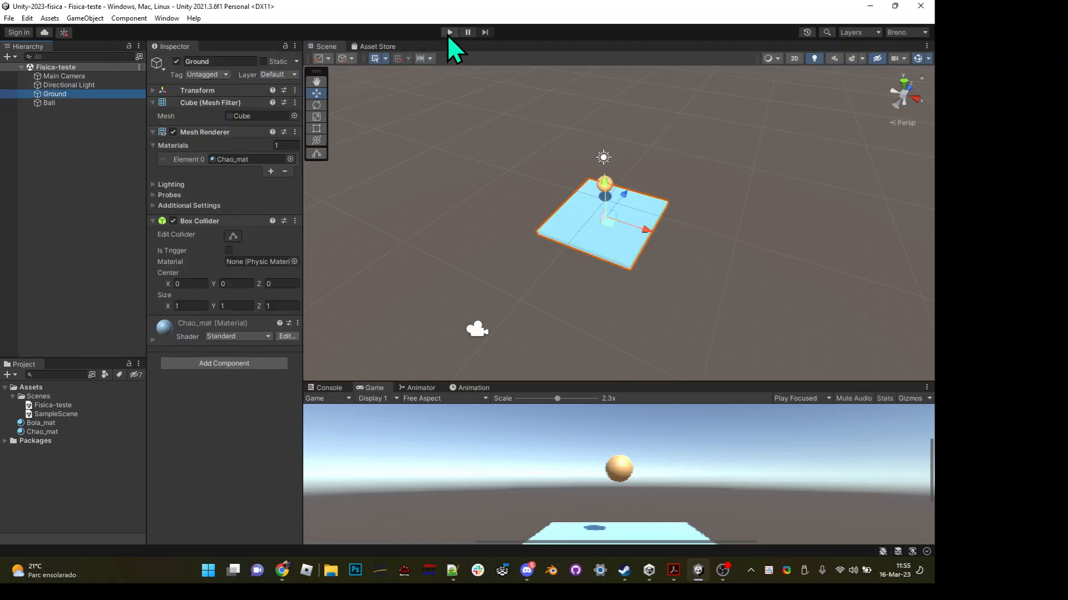
{"action": "left_click_drag", "start_coordinate": [608, 183], "coordinate": [686, 210], "text": "alt"}
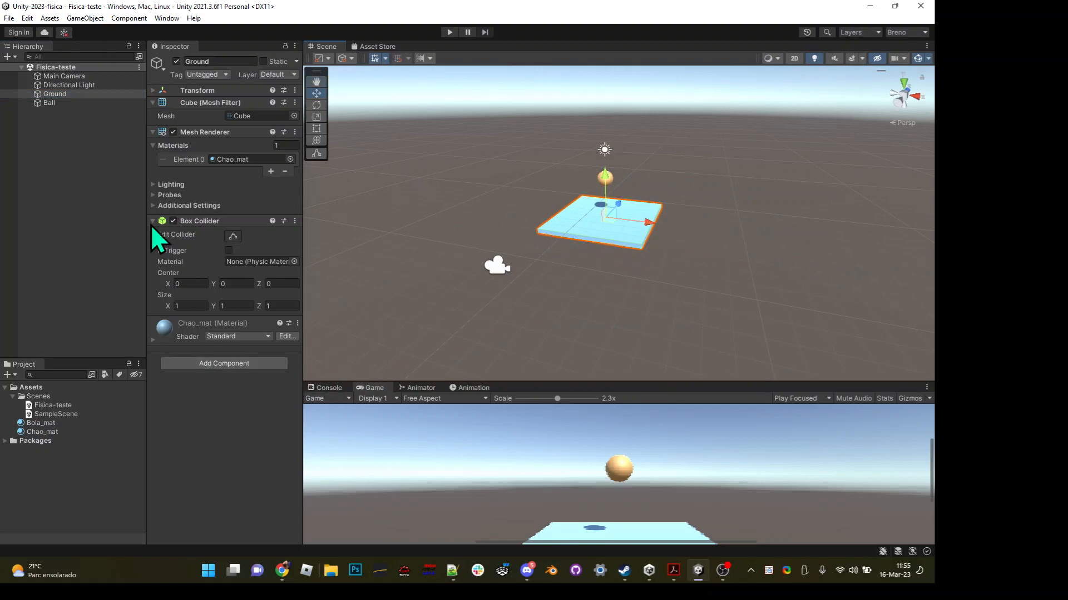
{"action": "left_click", "coordinate": [48, 94]}
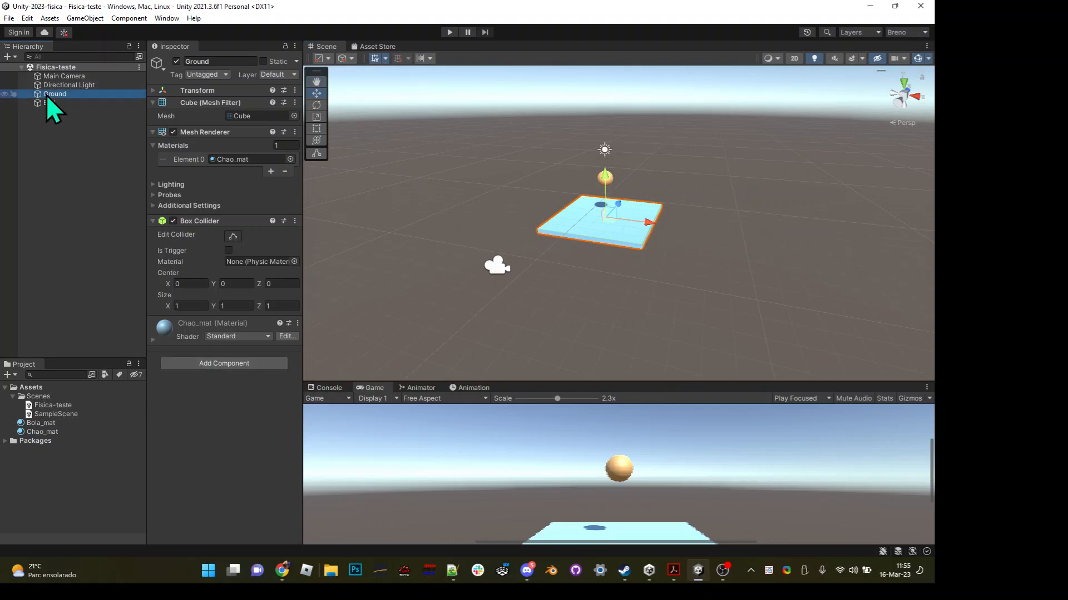
{"action": "left_click", "coordinate": [234, 364]}
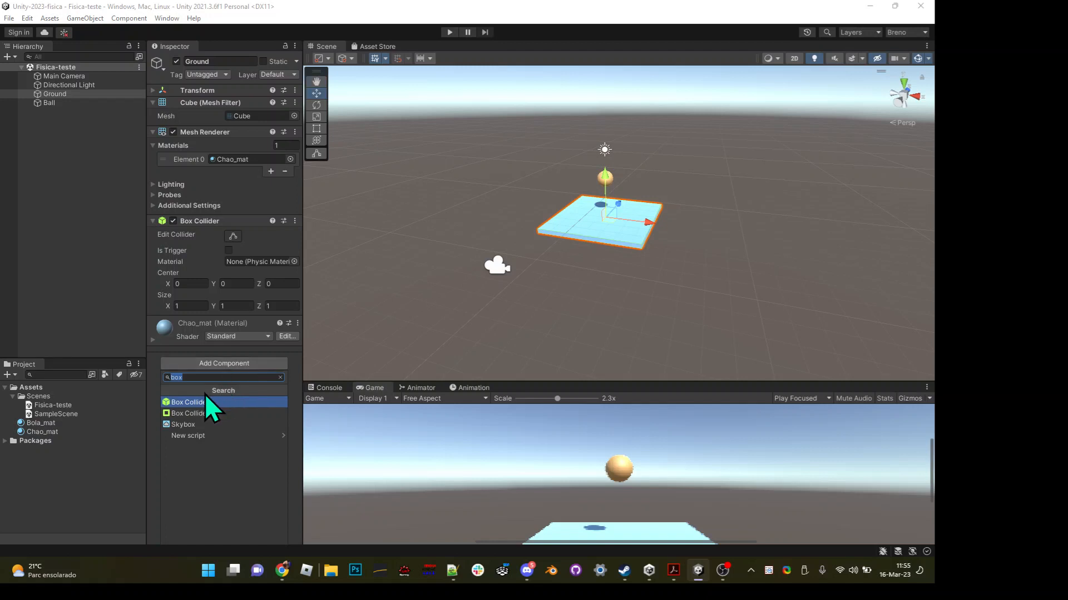
{"action": "type", "text": "rigid"}
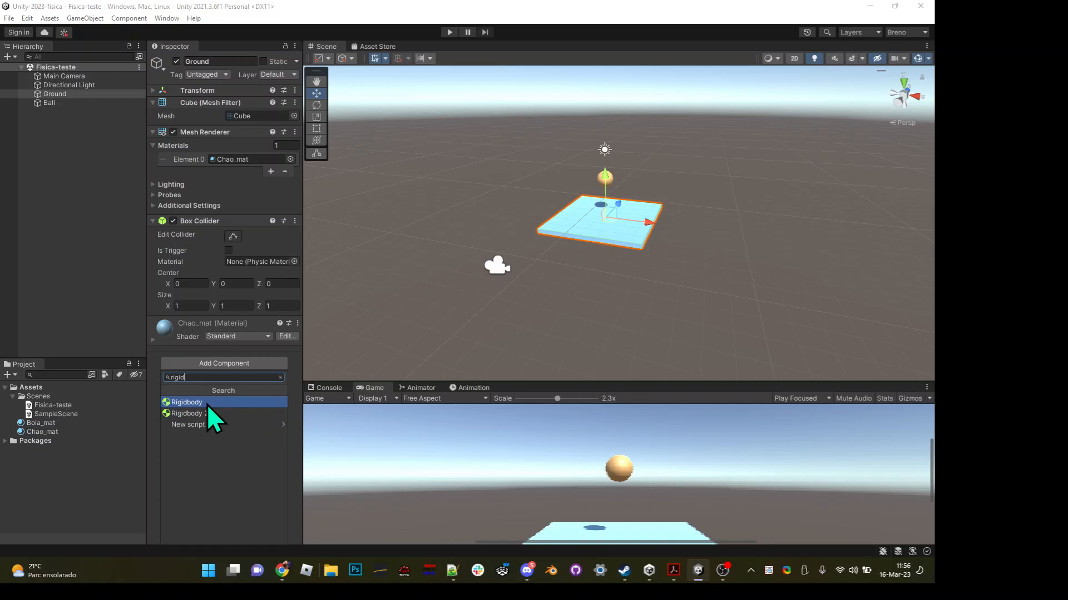
{"action": "left_click", "coordinate": [207, 405]}
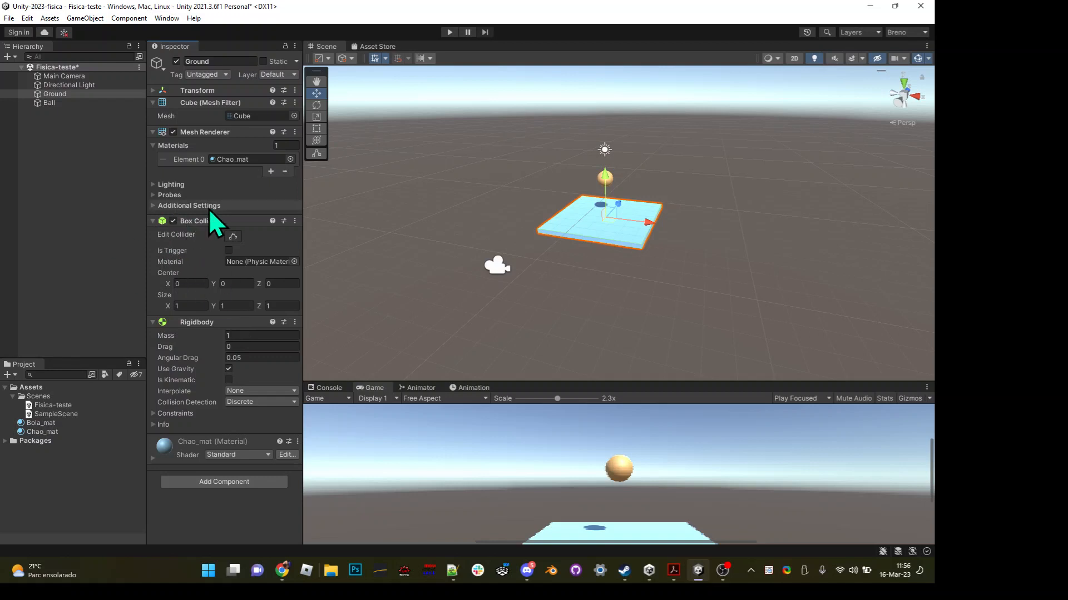
- Try stretching the Ground's Box Collider outward along X to a size of about 1.14, and undo the change
{"action": "key", "text": "f"}
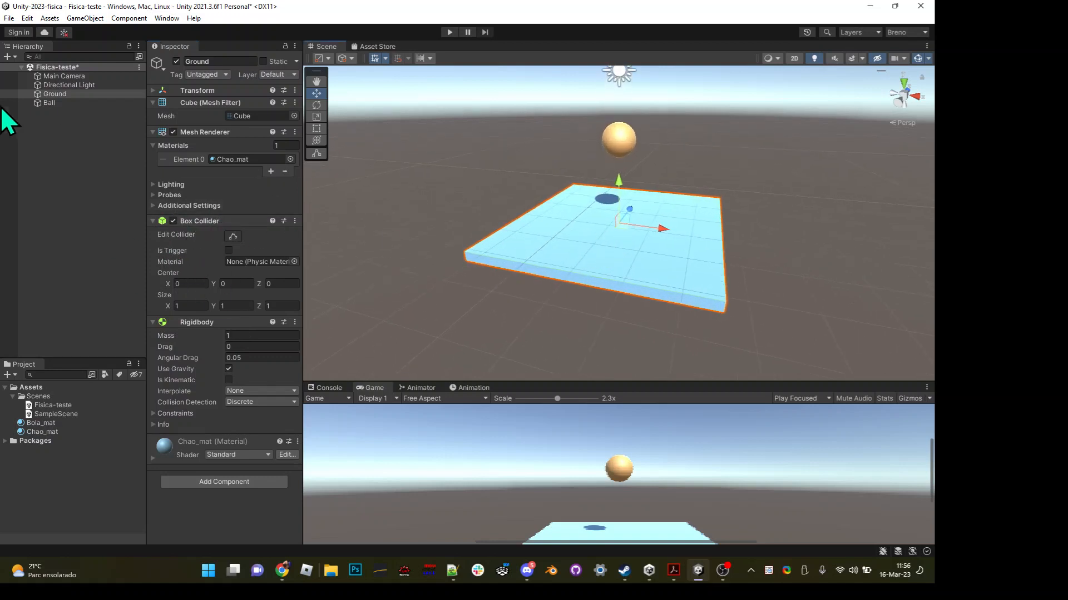
{"action": "left_click", "coordinate": [61, 95]}
{"action": "key", "text": "f"}
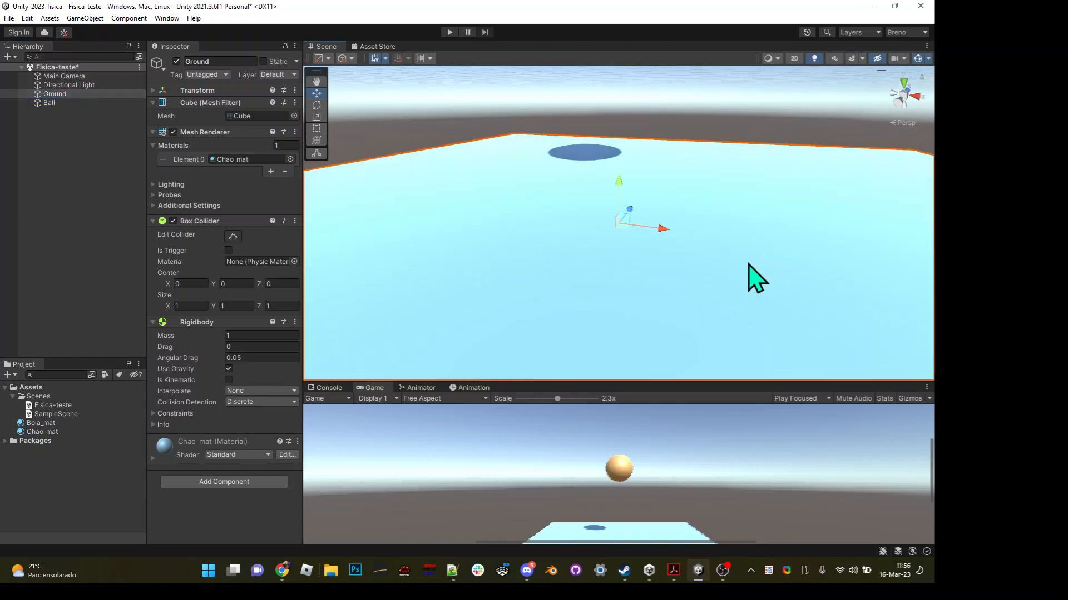
{"action": "left_click_drag", "start_coordinate": [492, 226], "coordinate": [633, 189], "text": "alt"}
{"action": "right_click_drag", "start_coordinate": [633, 190], "coordinate": [524, 213], "text": "alt"}
{"action": "left_click_drag", "start_coordinate": [525, 213], "coordinate": [460, 226], "text": "alt"}
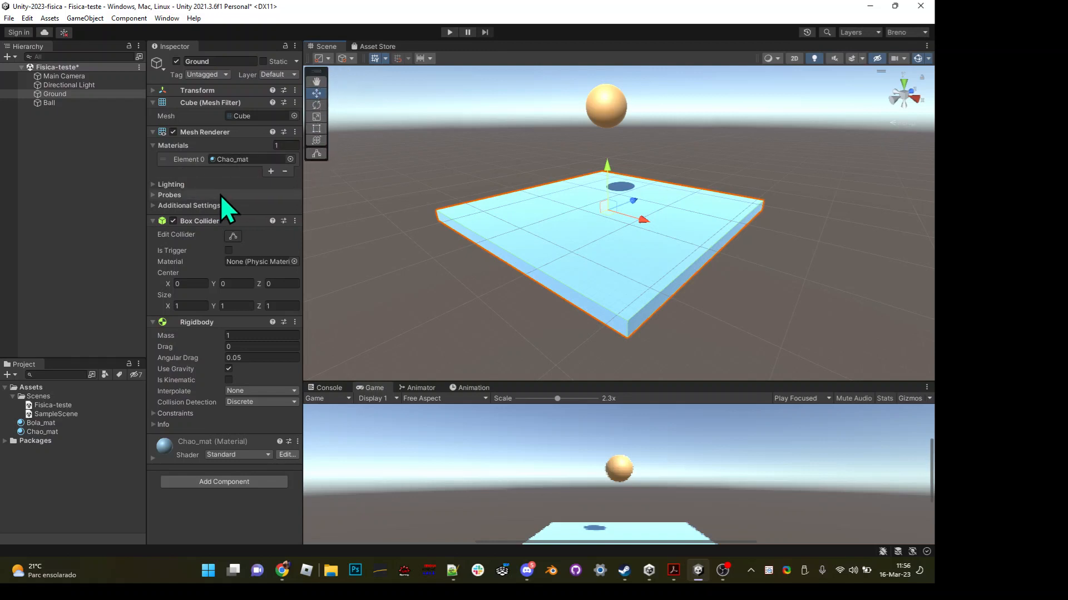
{"action": "left_click", "coordinate": [233, 236]}
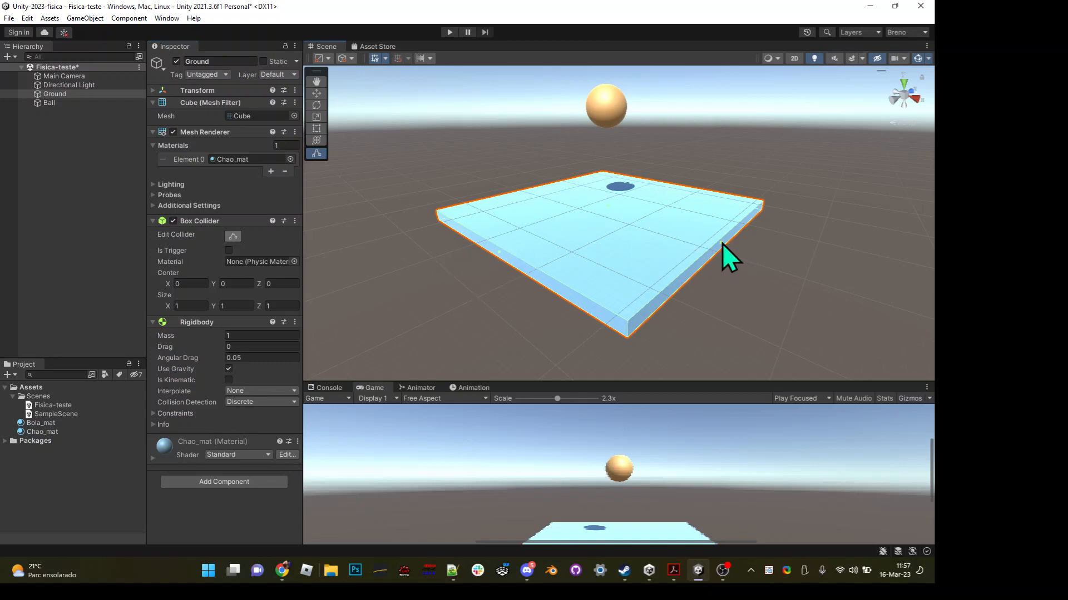
{"action": "left_click_drag", "start_coordinate": [721, 243], "coordinate": [751, 250]}
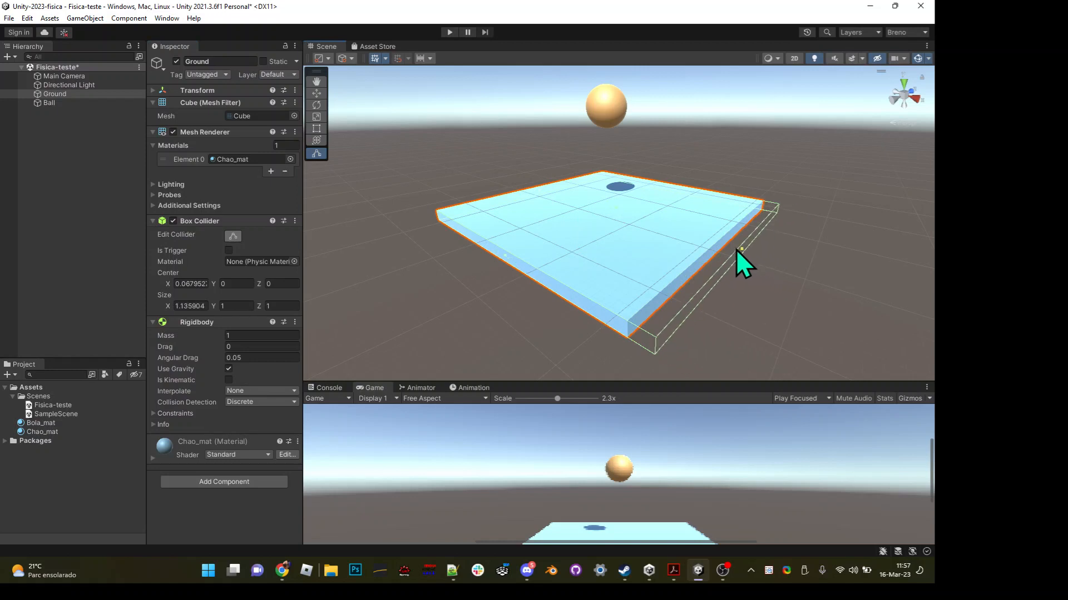
{"action": "key", "text": "ctrl+z"}
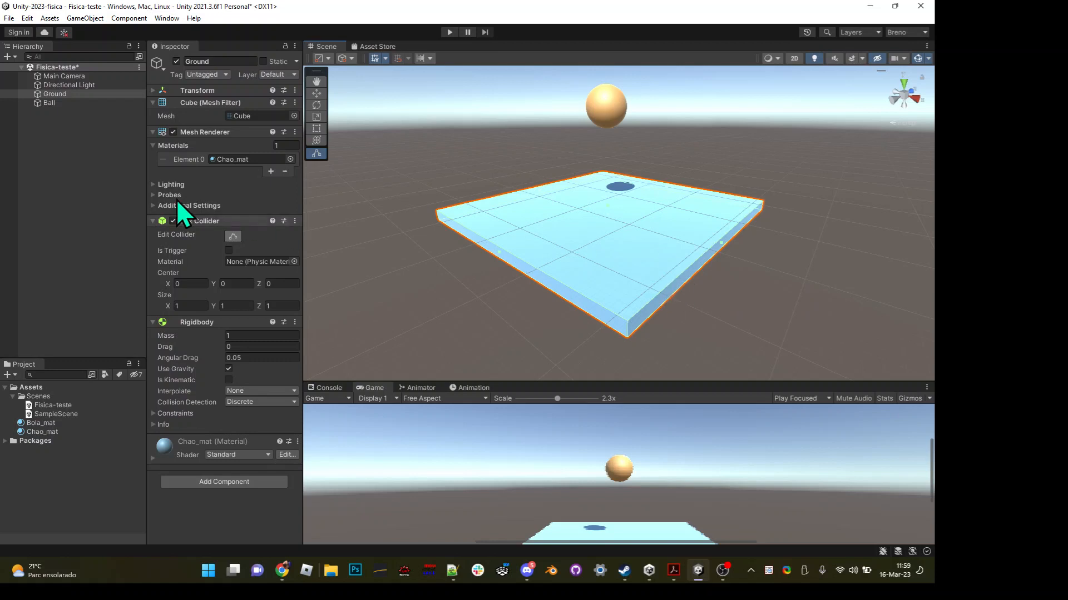
- Examine the Ground's Mesh Renderer material and the shader choices available for the Bola_mat material
{"action": "left_click", "coordinate": [153, 134]}
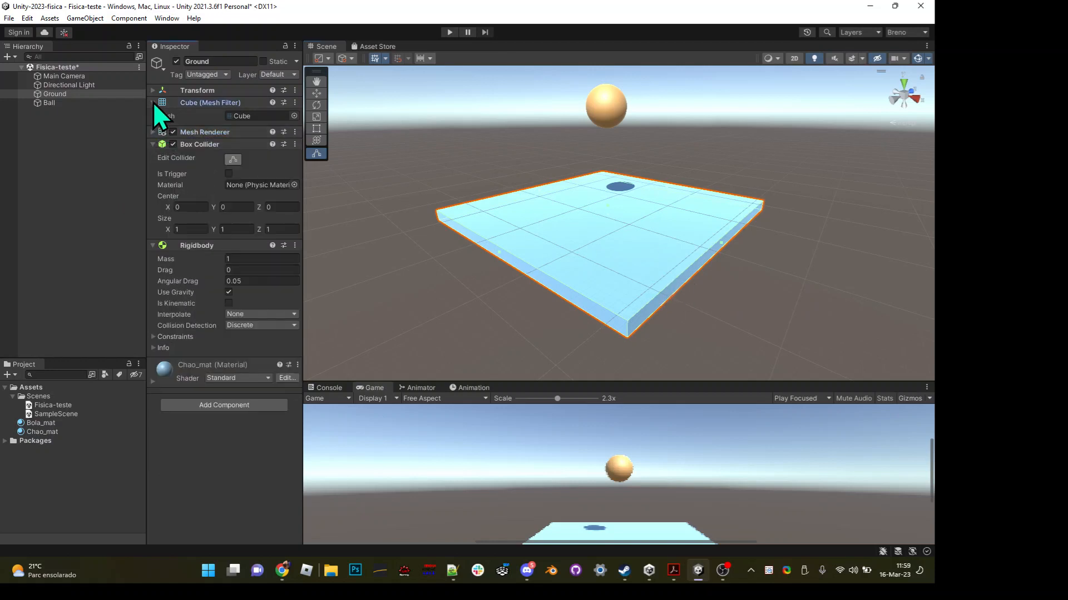
{"action": "left_click", "coordinate": [152, 103]}
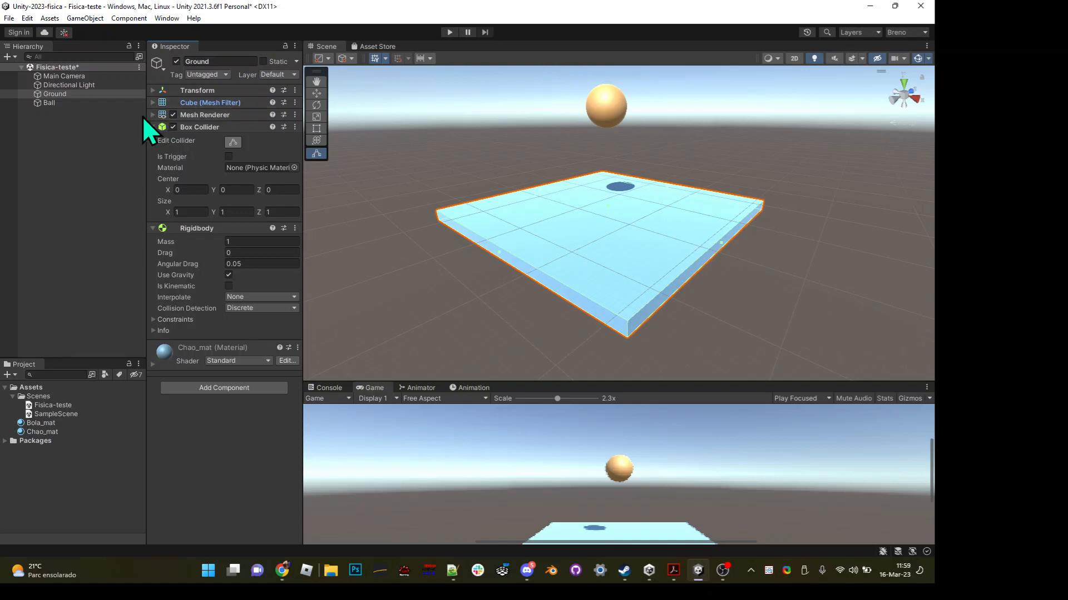
{"action": "left_click", "coordinate": [152, 114]}
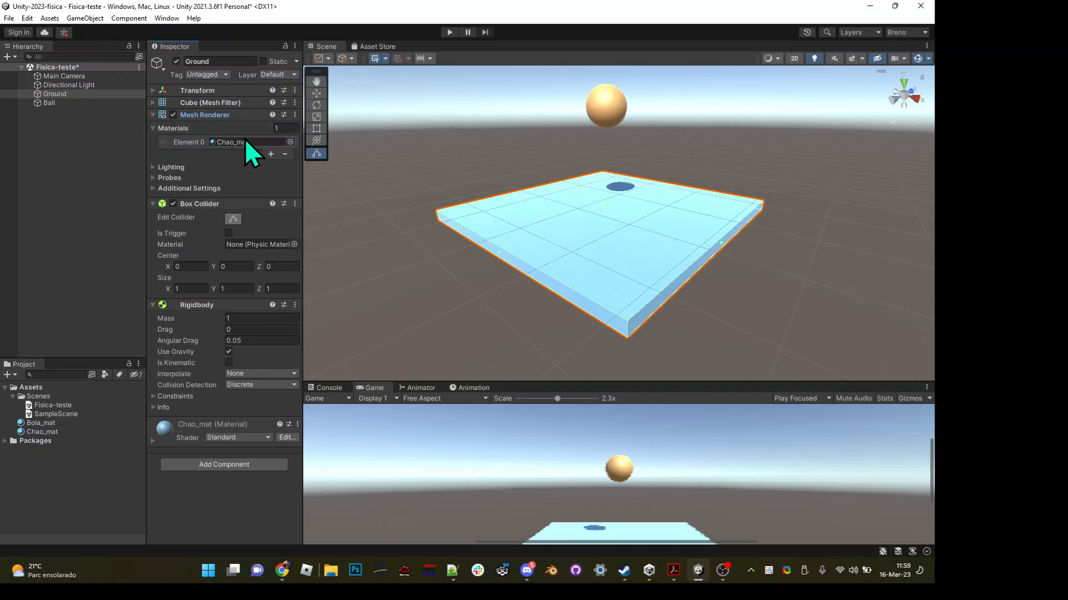
{"action": "left_click", "coordinate": [245, 140]}
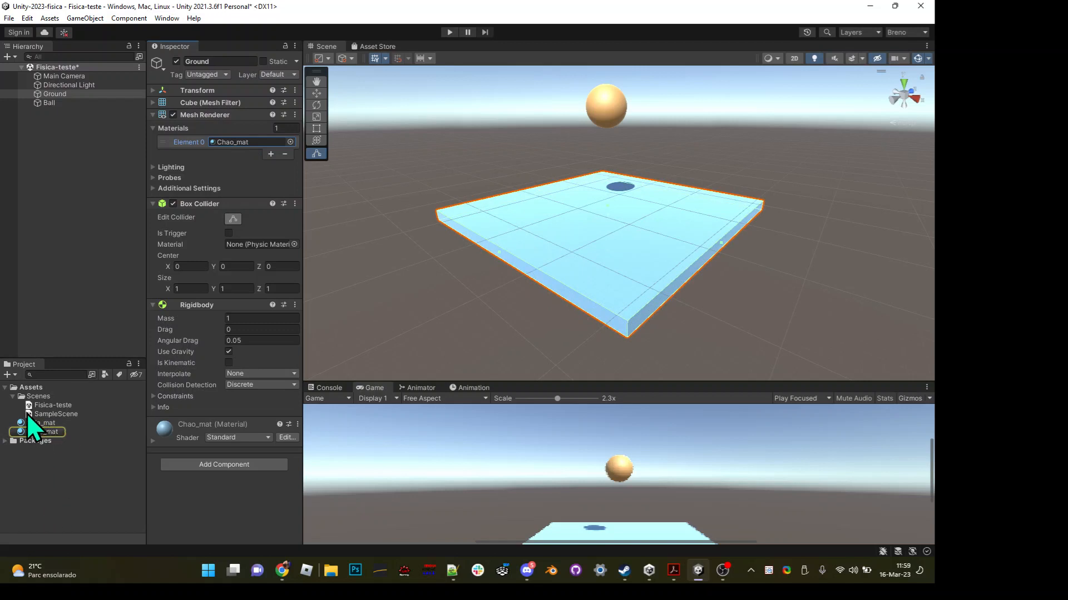
{"action": "left_click", "coordinate": [37, 423]}
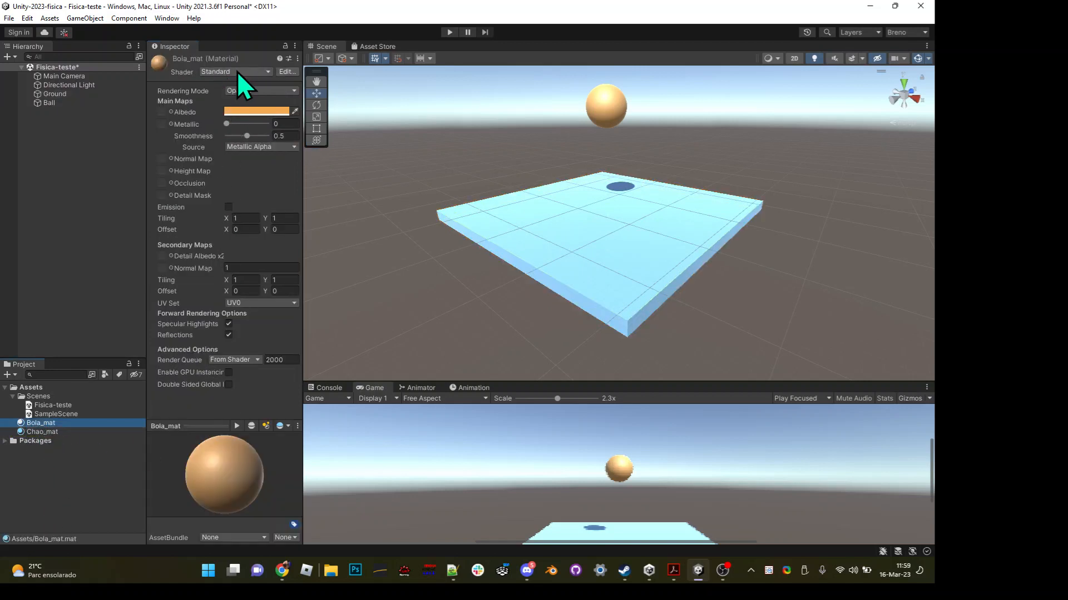
{"action": "left_click", "coordinate": [237, 71]}
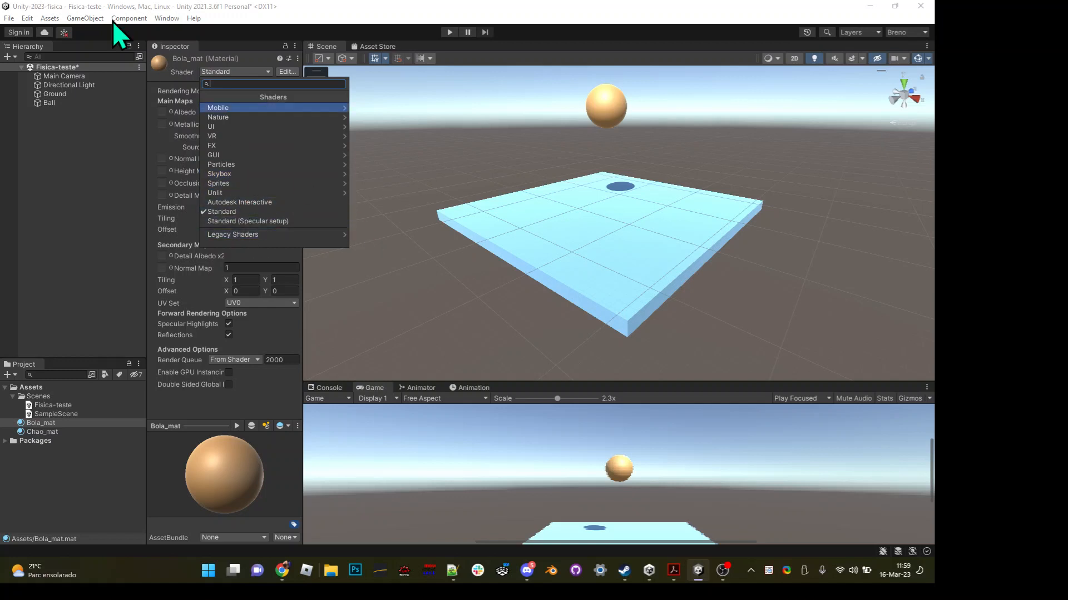
{"action": "left_click", "coordinate": [98, 3]}
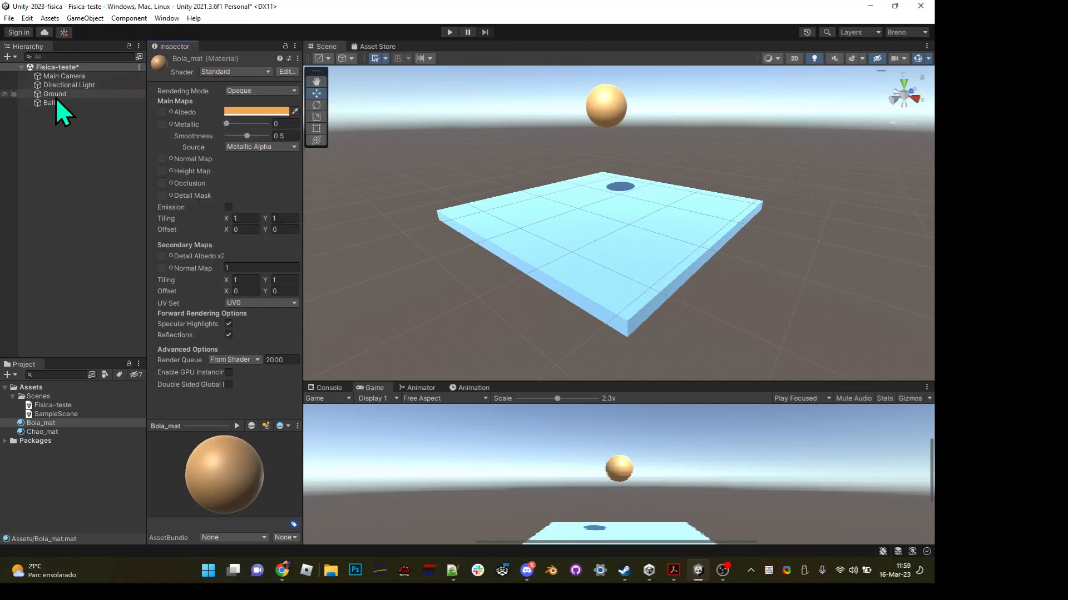
- Expand the Lighting settings in the Ground's Mesh Renderer and widen the Inspector
{"action": "left_click", "coordinate": [56, 94]}
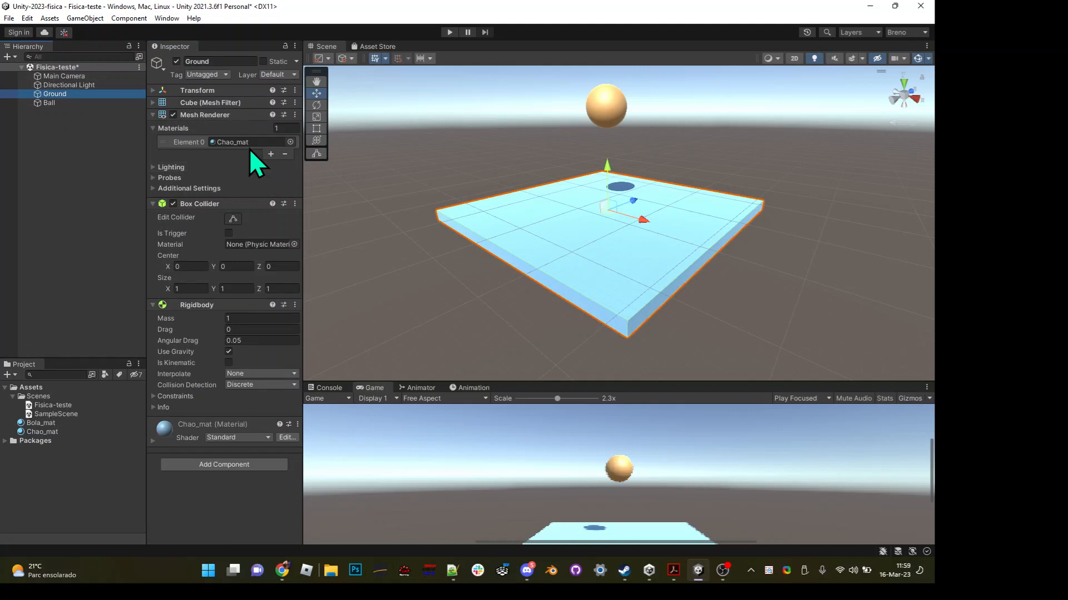
{"action": "left_click", "coordinate": [154, 168]}
{"action": "left_click", "coordinate": [153, 167]}
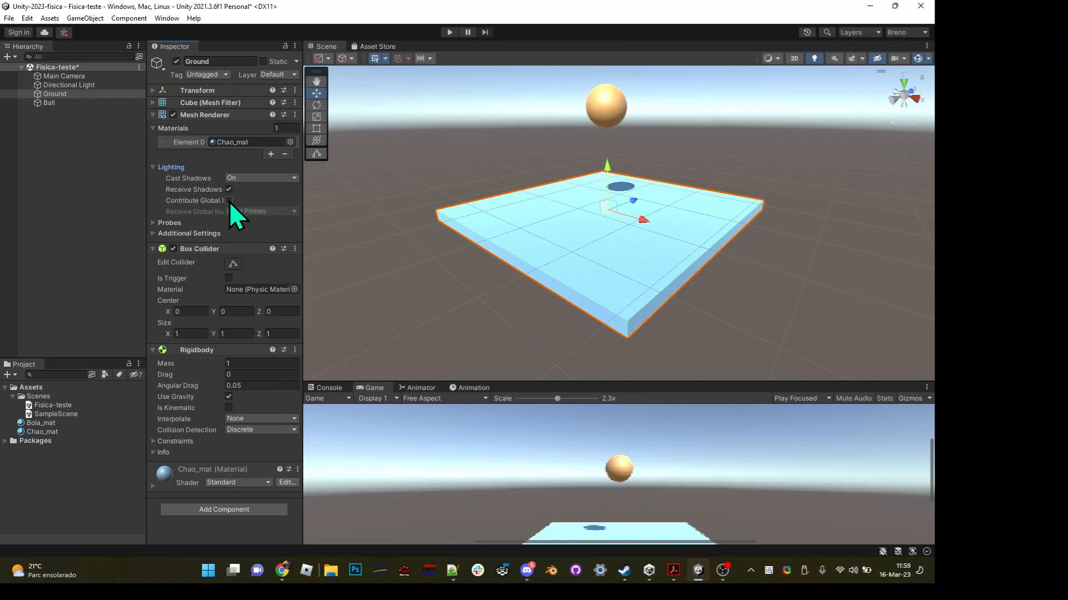
{"action": "left_click_drag", "start_coordinate": [303, 179], "coordinate": [423, 180]}
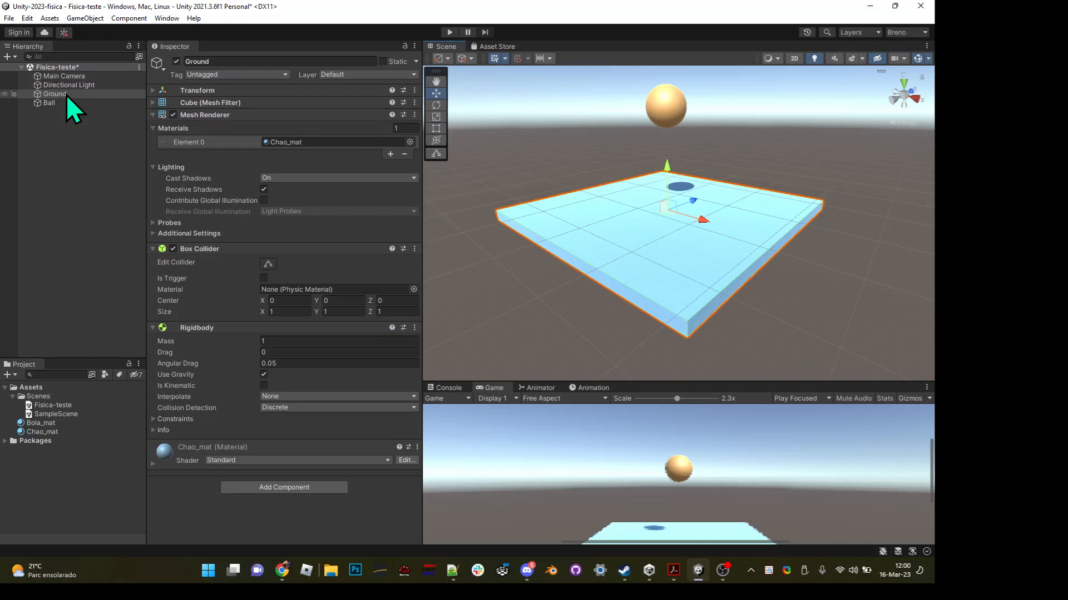
- Examine the Probes and Additional Settings sections of the Ground's Mesh Renderer, with its Lighting section collapsed
{"action": "left_click", "coordinate": [153, 168]}
{"action": "left_click", "coordinate": [152, 178]}
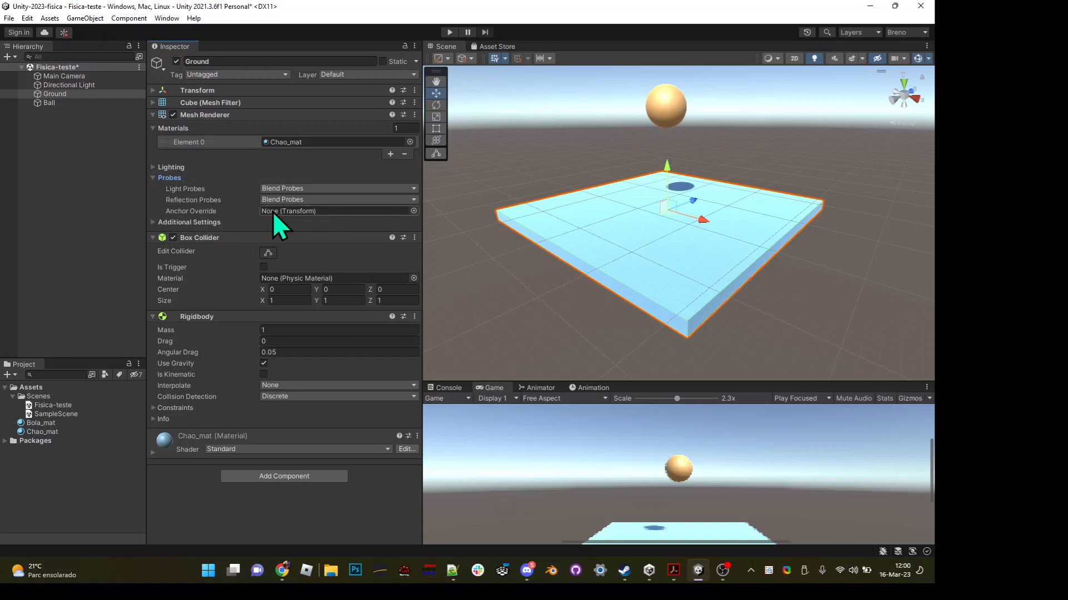
{"action": "left_click", "coordinate": [155, 224]}
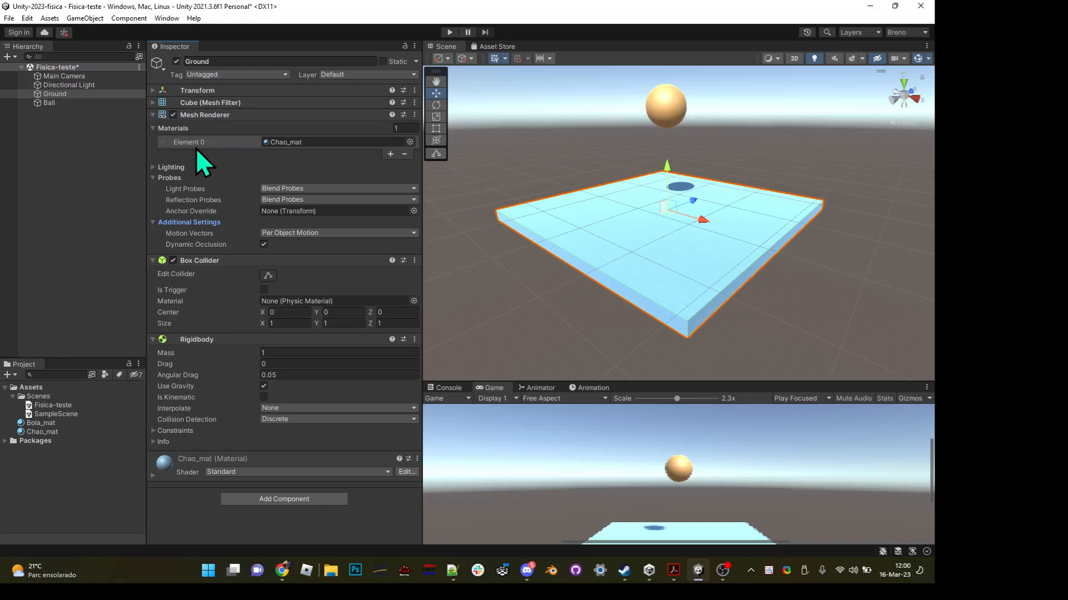
- Collapse the Ground's Mesh Renderer with all its sections, and check the mesh assigned in the Mesh Filter
{"action": "left_click", "coordinate": [158, 129]}
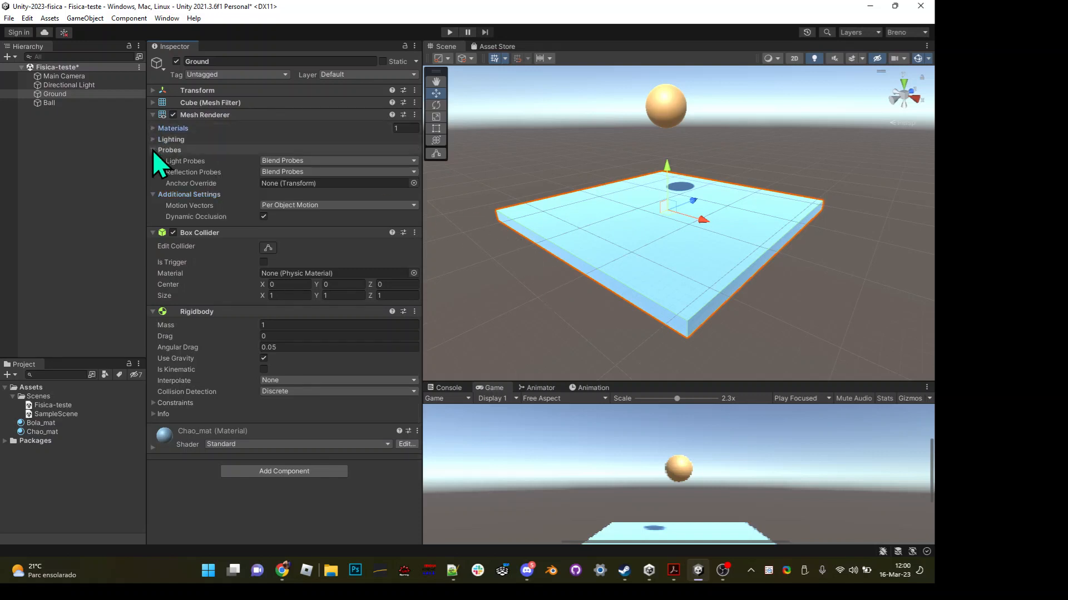
{"action": "left_click", "coordinate": [156, 150]}
{"action": "left_click", "coordinate": [152, 162]}
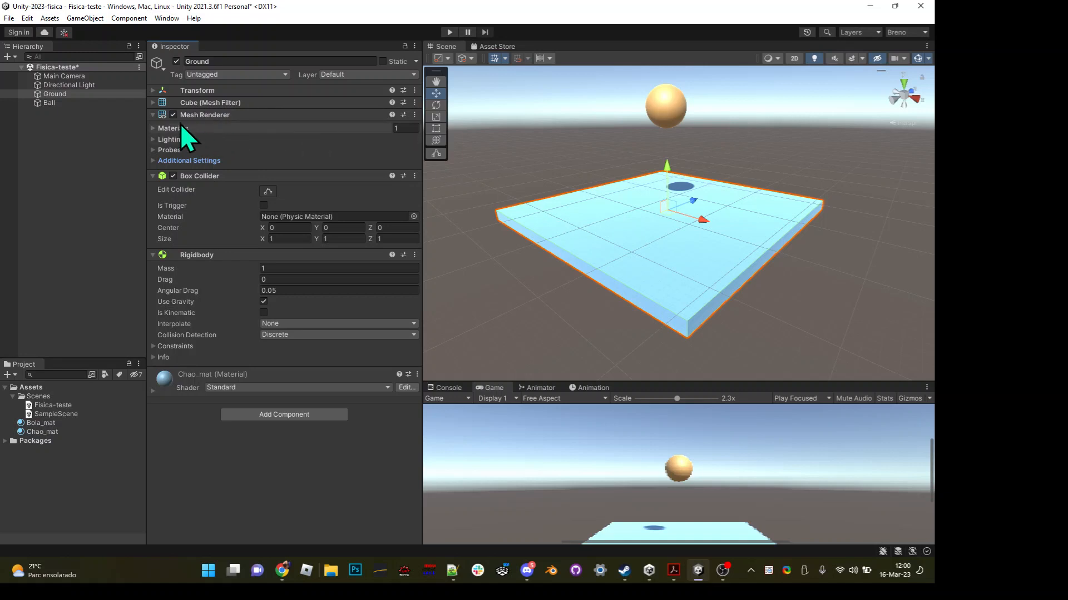
{"action": "left_click", "coordinate": [152, 116]}
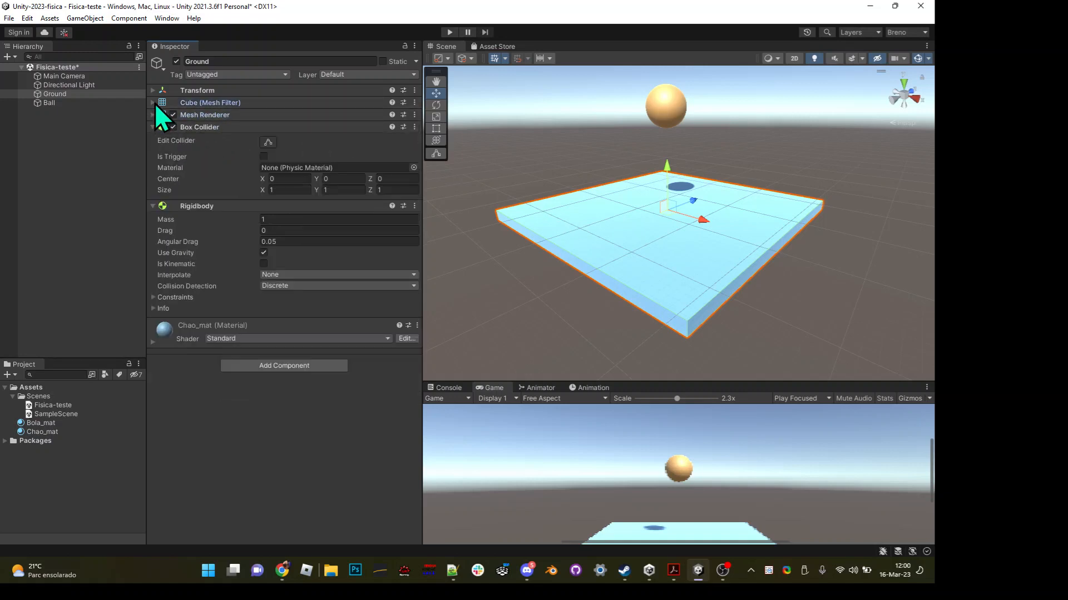
{"action": "left_click", "coordinate": [155, 102]}
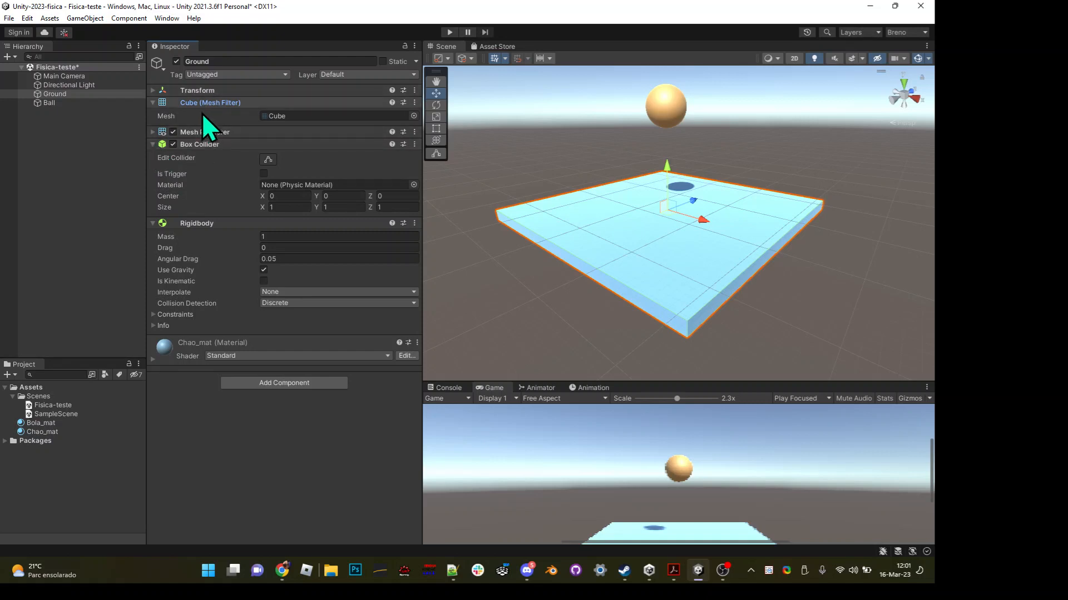
{"action": "left_click", "coordinate": [151, 103]}
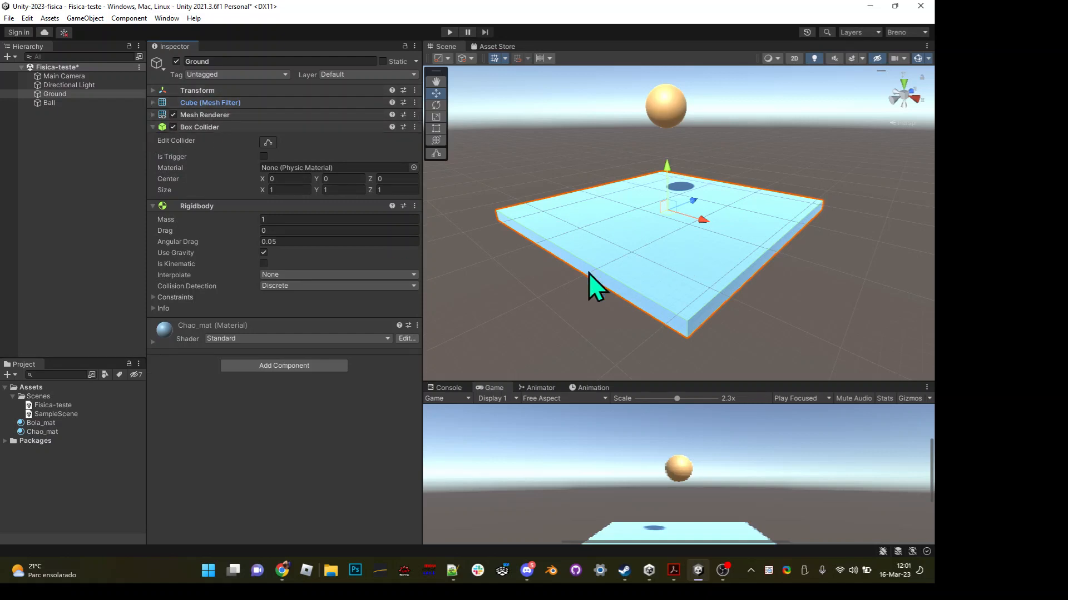
- Review the Ground's Box Collider and Rigidbody settings and collapse both components
{"action": "left_click", "coordinate": [211, 127]}
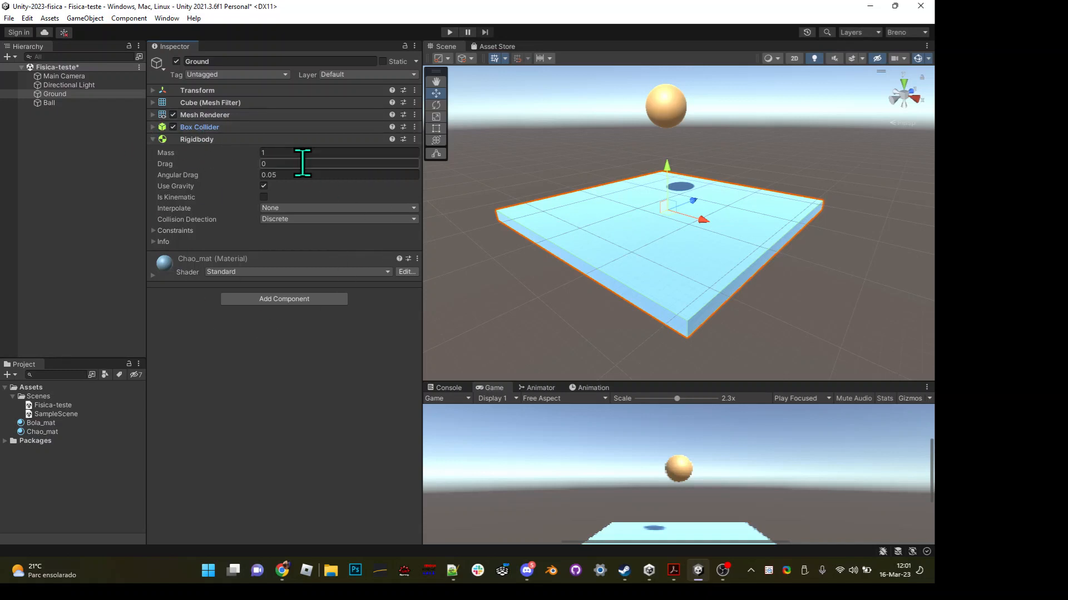
{"action": "left_click", "coordinate": [150, 125]}
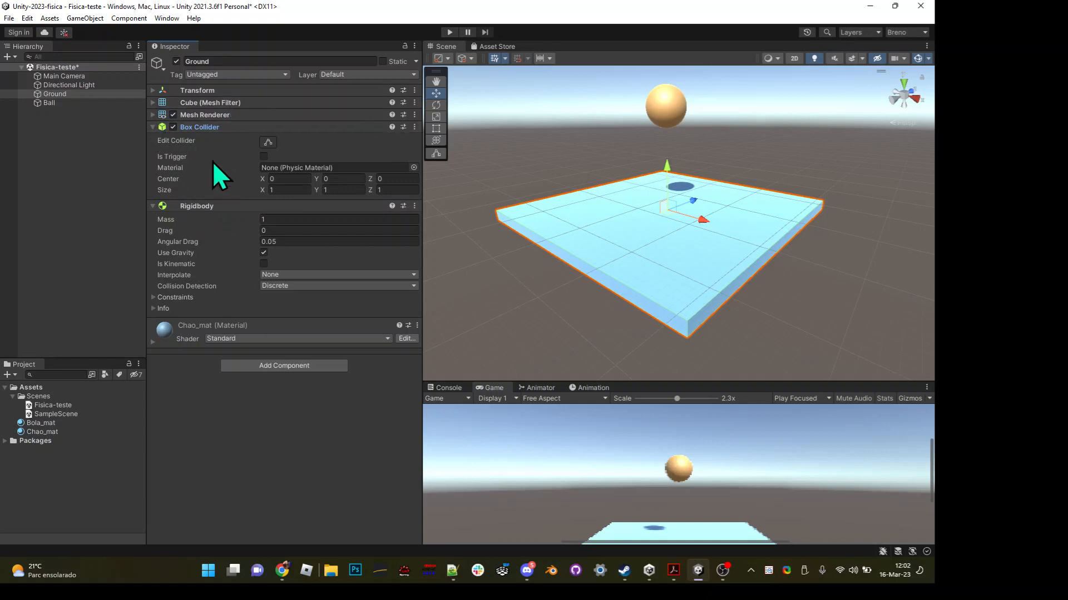
{"action": "left_click", "coordinate": [152, 127]}
{"action": "left_click", "coordinate": [151, 139]}
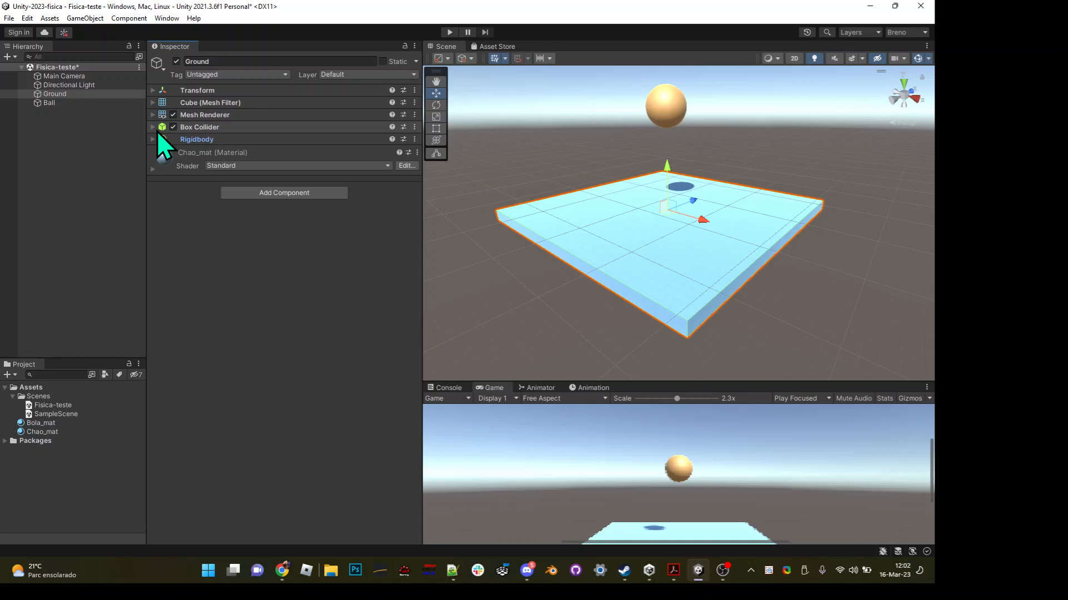
- Expand the Ground's Rigidbody to review its settings, and select the Ball object
{"action": "key", "text": "alt+Tab"}
{"action": "left_click", "coordinate": [111, 190]}
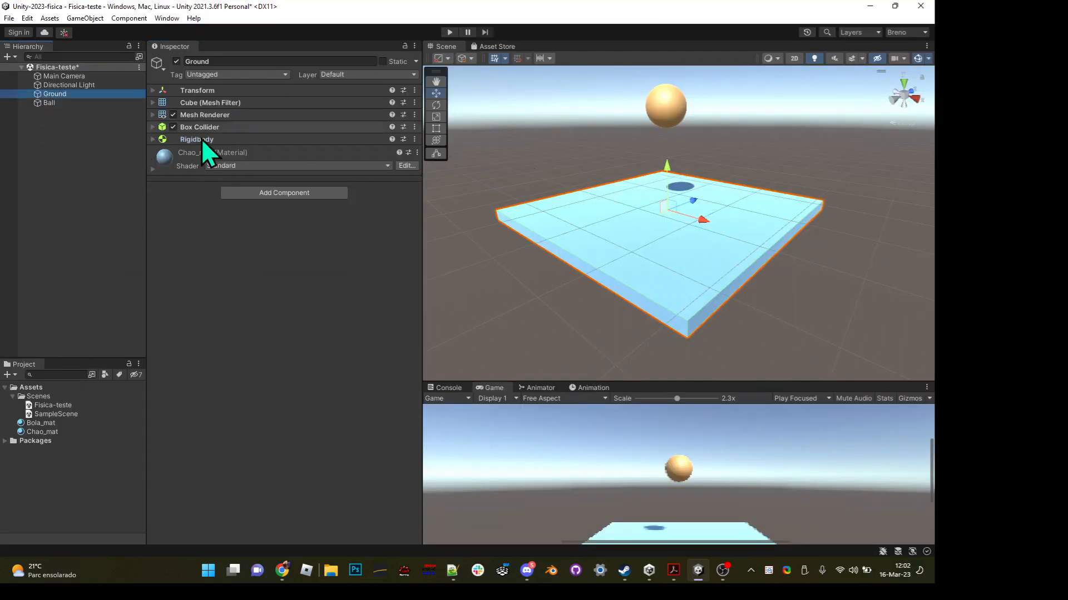
{"action": "left_click", "coordinate": [154, 139]}
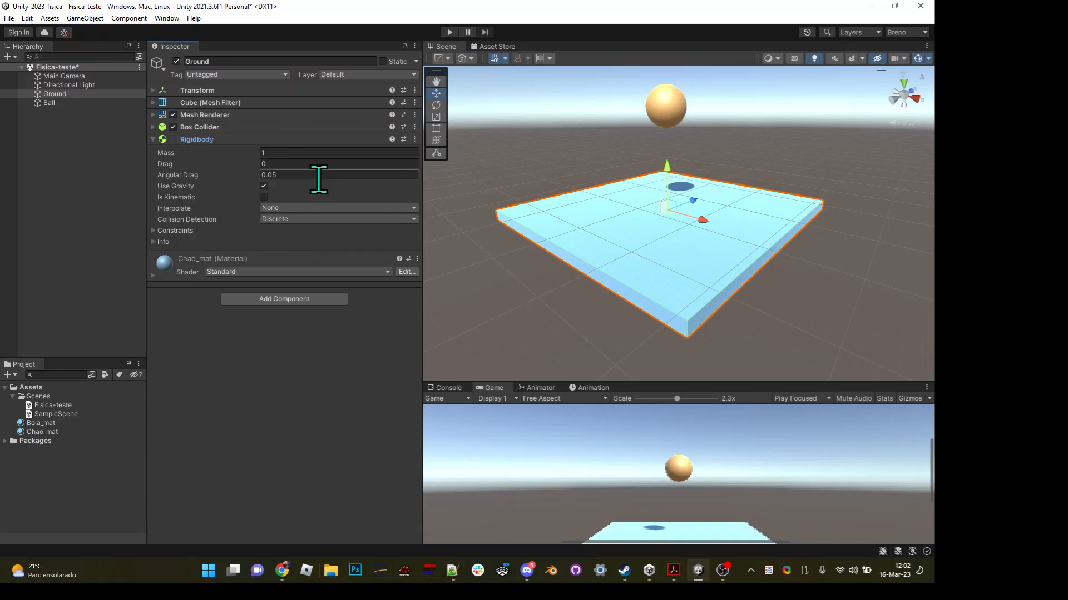
{"action": "left_click", "coordinate": [52, 102]}
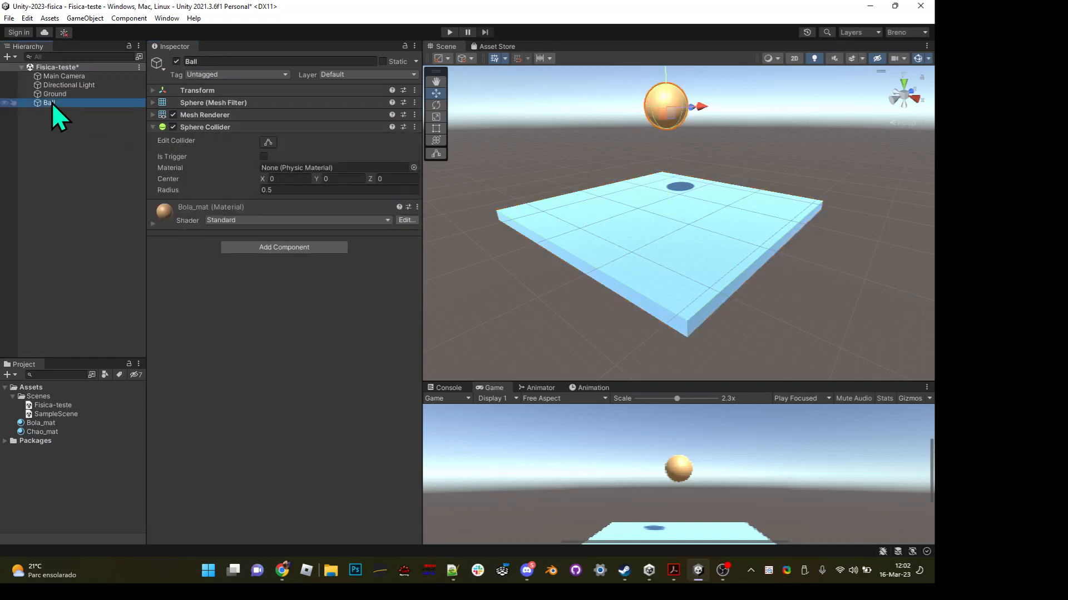
- Add a Rigidbody component to the Ball
{"action": "left_click", "coordinate": [279, 247]}
{"action": "type", "text": "rigid"}
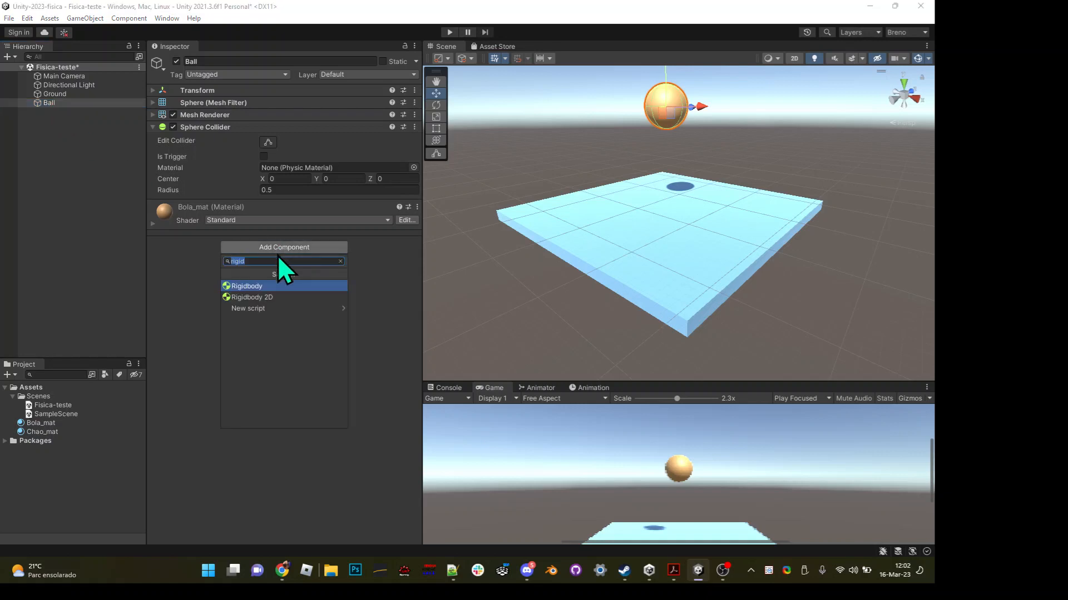
{"action": "left_click", "coordinate": [262, 285]}
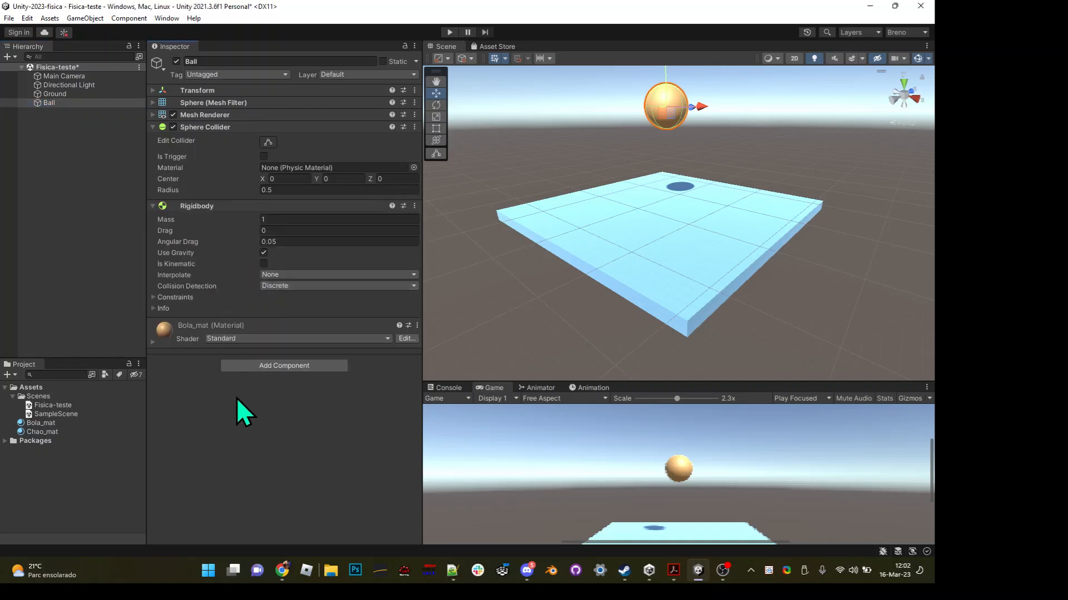
- Collapse the objects' Rigidbody and the Ball's Sphere Collider components, and test the physics by running and stopping the scene
{"action": "left_click", "coordinate": [51, 94]}
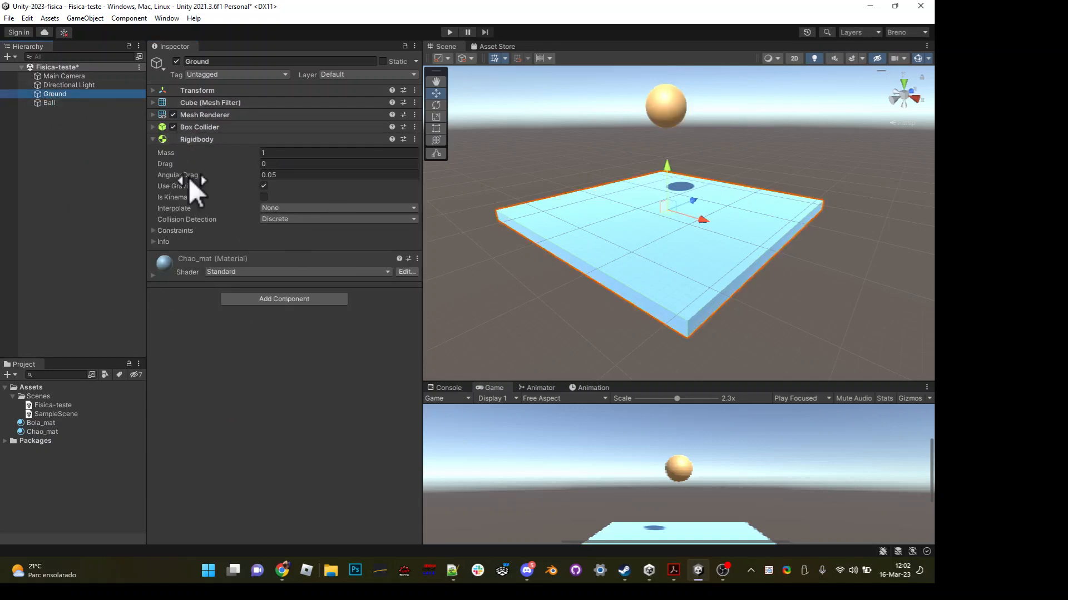
{"action": "left_click", "coordinate": [153, 139]}
{"action": "left_click", "coordinate": [49, 102]}
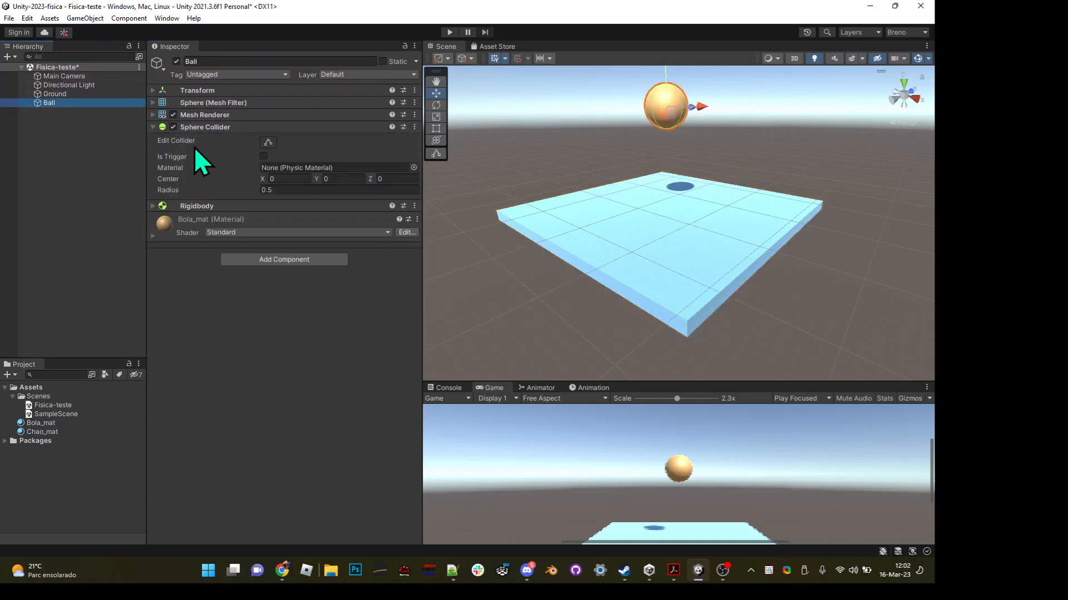
{"action": "left_click", "coordinate": [153, 128]}
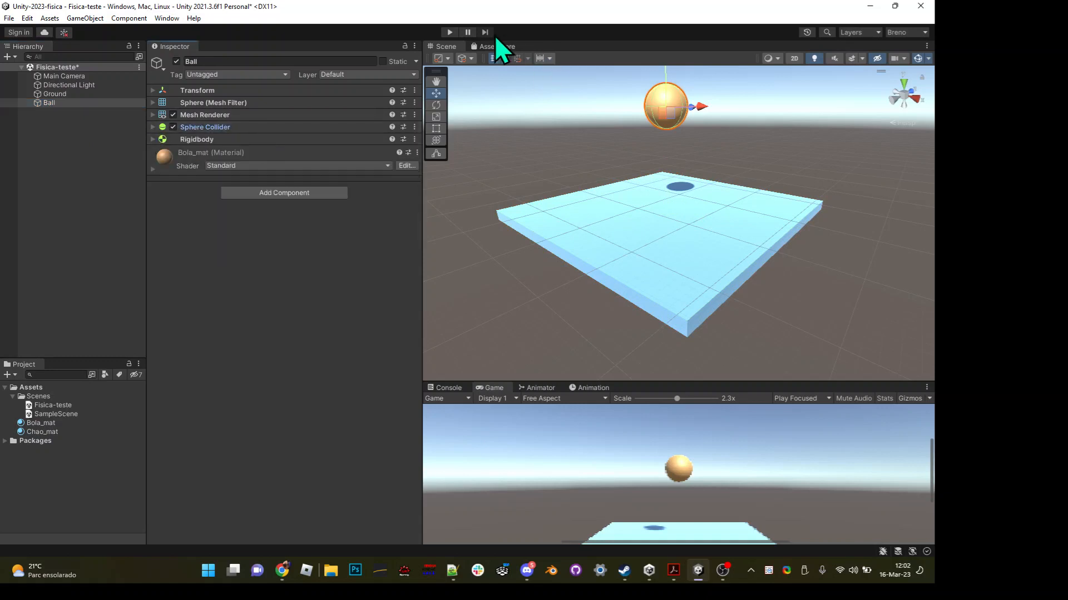
{"action": "left_click", "coordinate": [448, 33]}
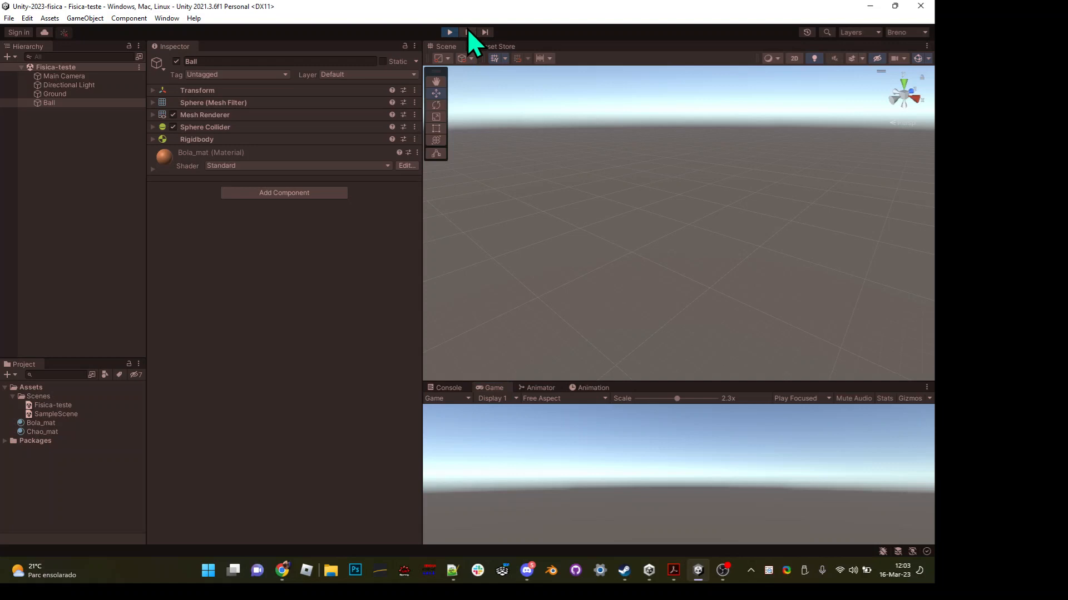
{"action": "left_click", "coordinate": [452, 32]}
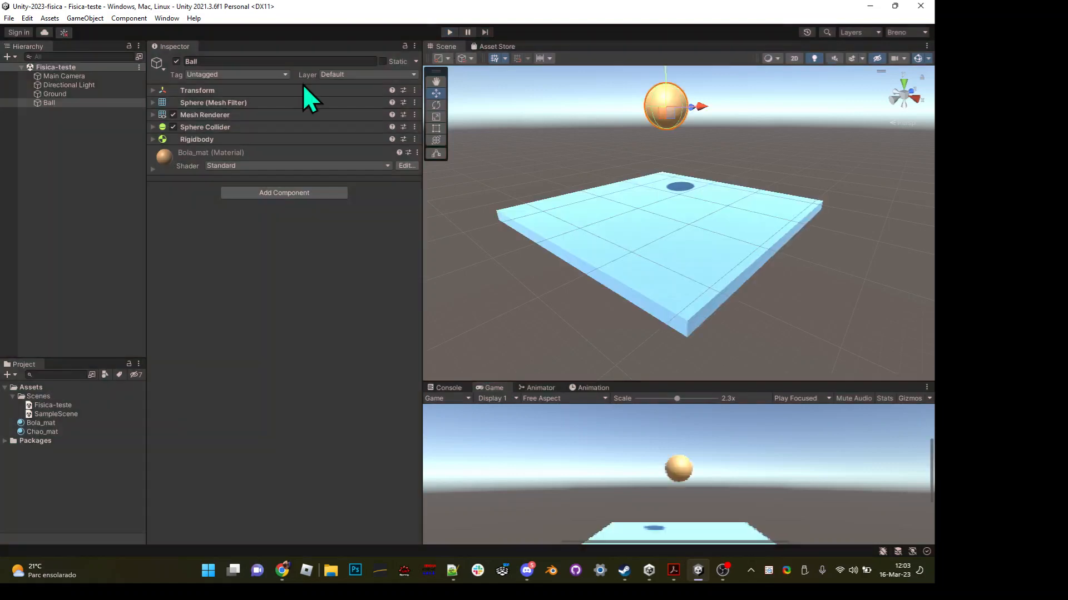
- Open the Project Settings and look through the whole Editor category for the play mode options
{"action": "left_click", "coordinate": [31, 18]}
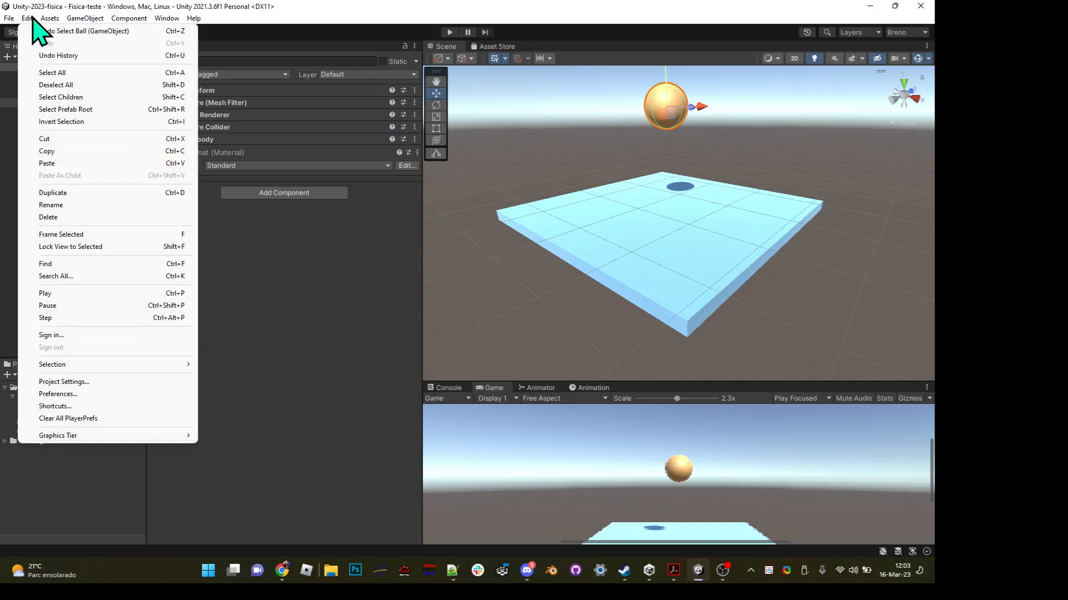
{"action": "left_click", "coordinate": [69, 383]}
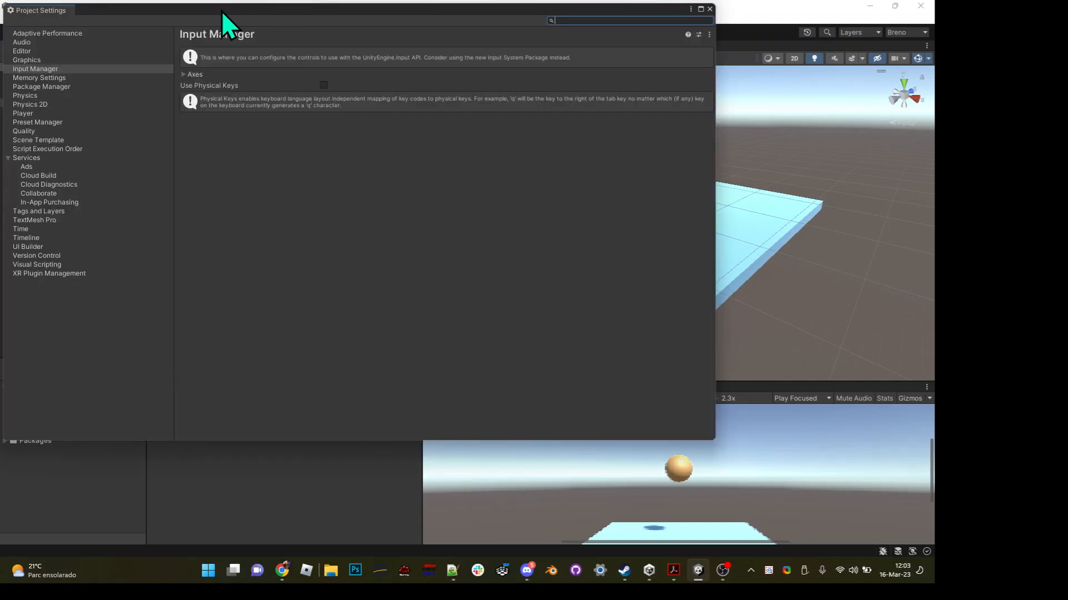
{"action": "left_click_drag", "start_coordinate": [221, 11], "coordinate": [372, 62]}
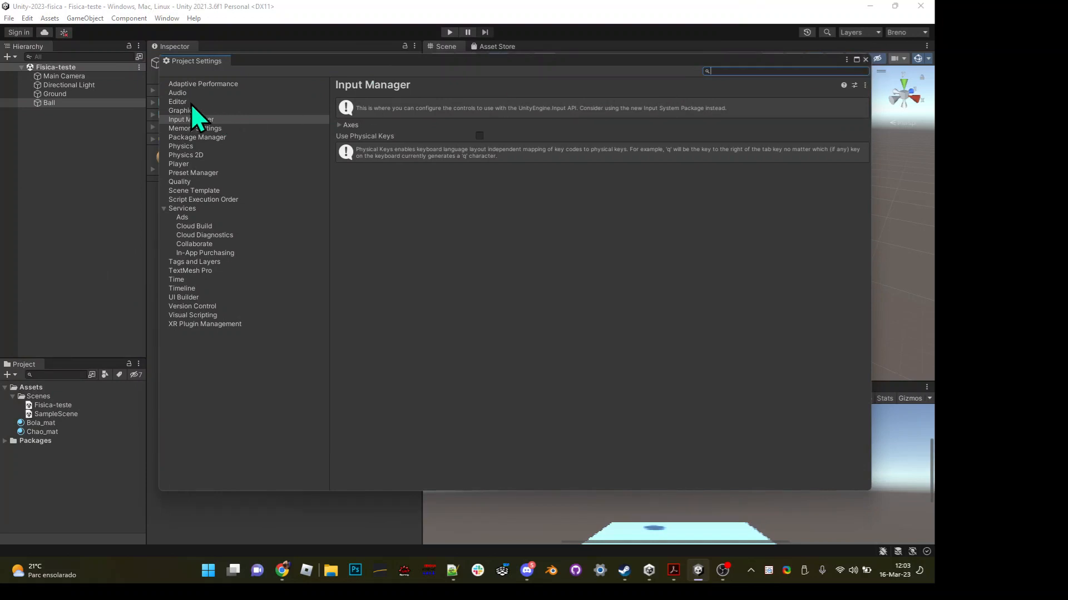
{"action": "left_click", "coordinate": [173, 101]}
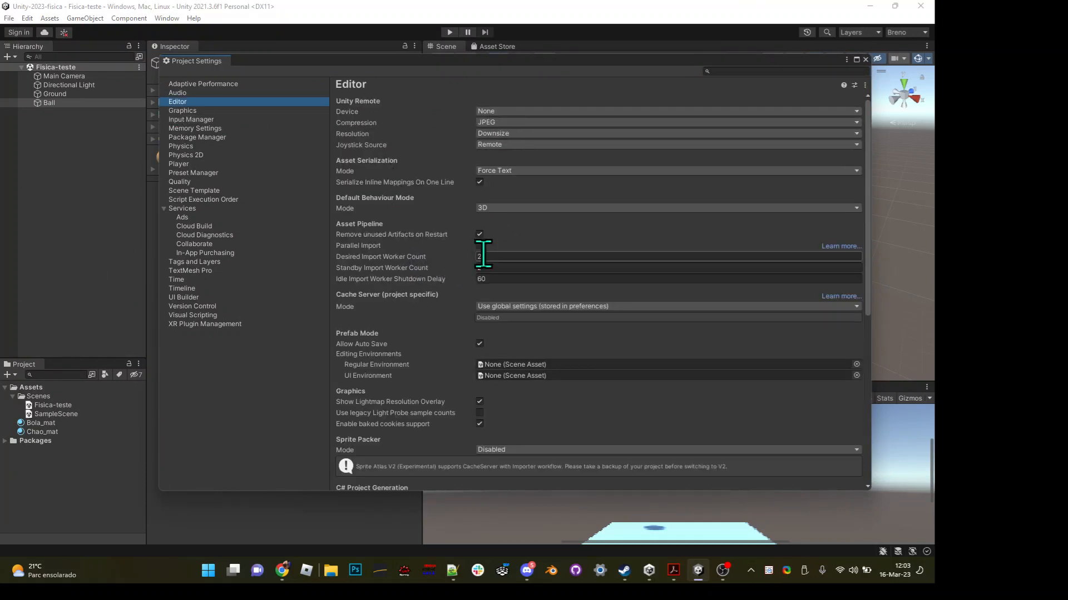
{"action": "scroll", "coordinate": [446, 298], "scroll_direction": "down", "scroll_amount": 5}
{"action": "scroll", "coordinate": [446, 298], "scroll_direction": "down", "scroll_amount": 5}
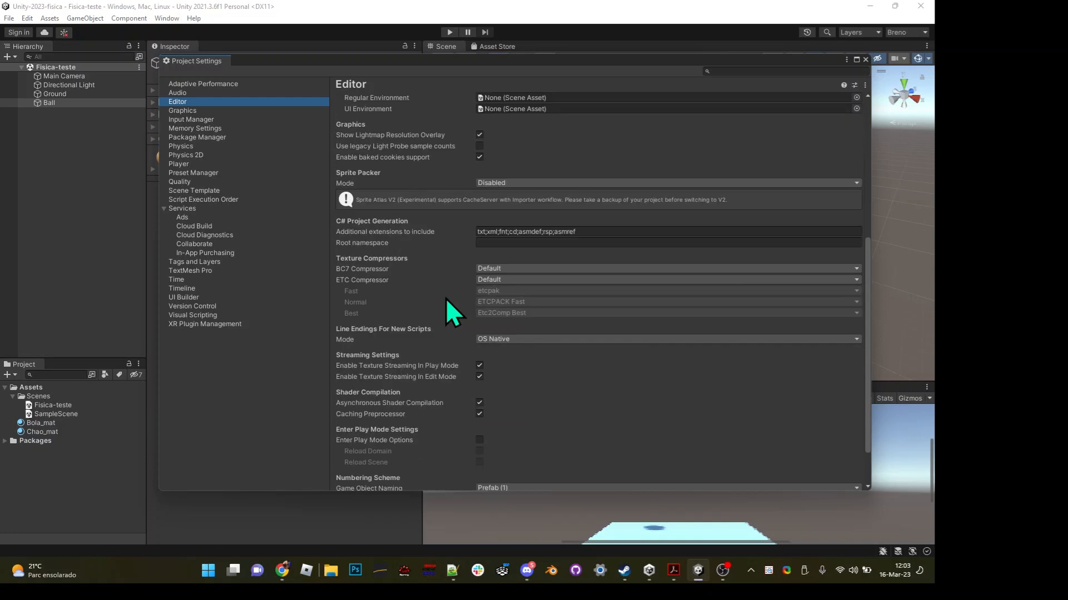
{"action": "scroll", "coordinate": [446, 298], "scroll_direction": "up", "scroll_amount": 5}
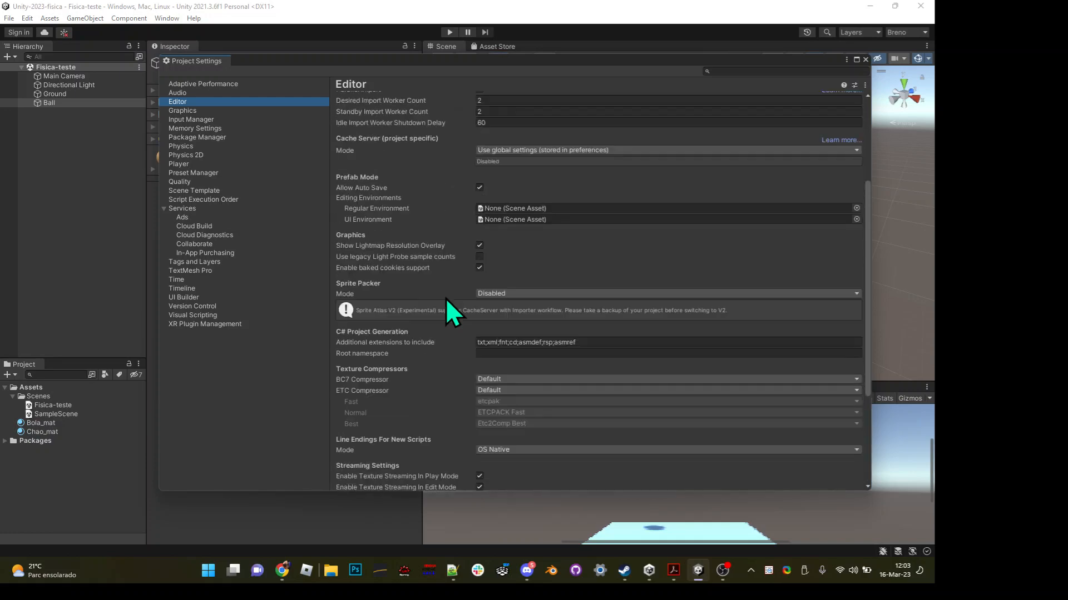
{"action": "scroll", "coordinate": [445, 298], "scroll_direction": "up", "scroll_amount": 2}
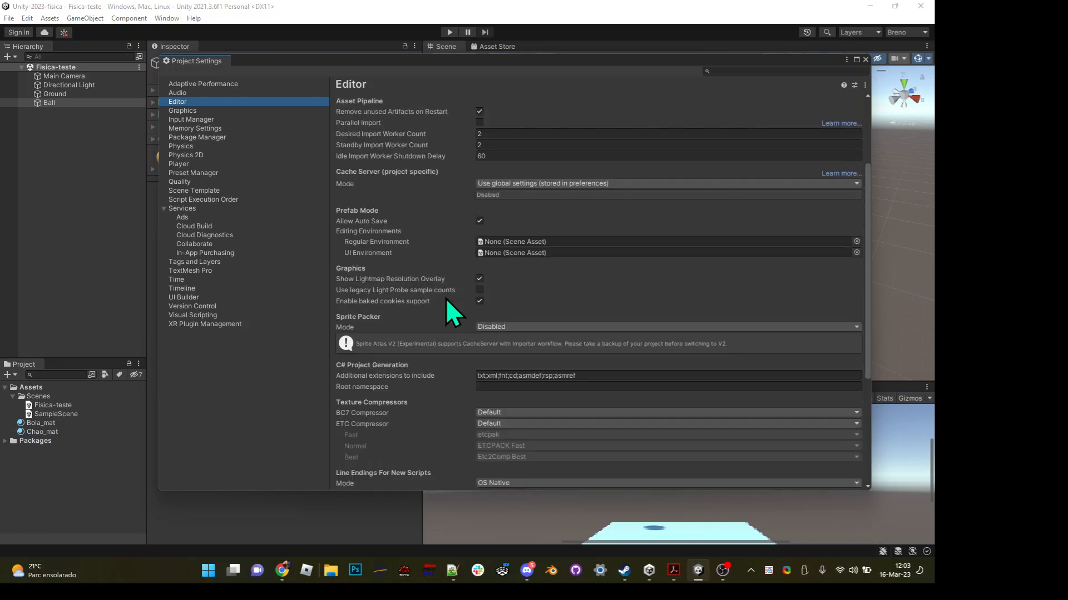
{"action": "scroll", "coordinate": [448, 199], "scroll_direction": "up", "scroll_amount": 3}
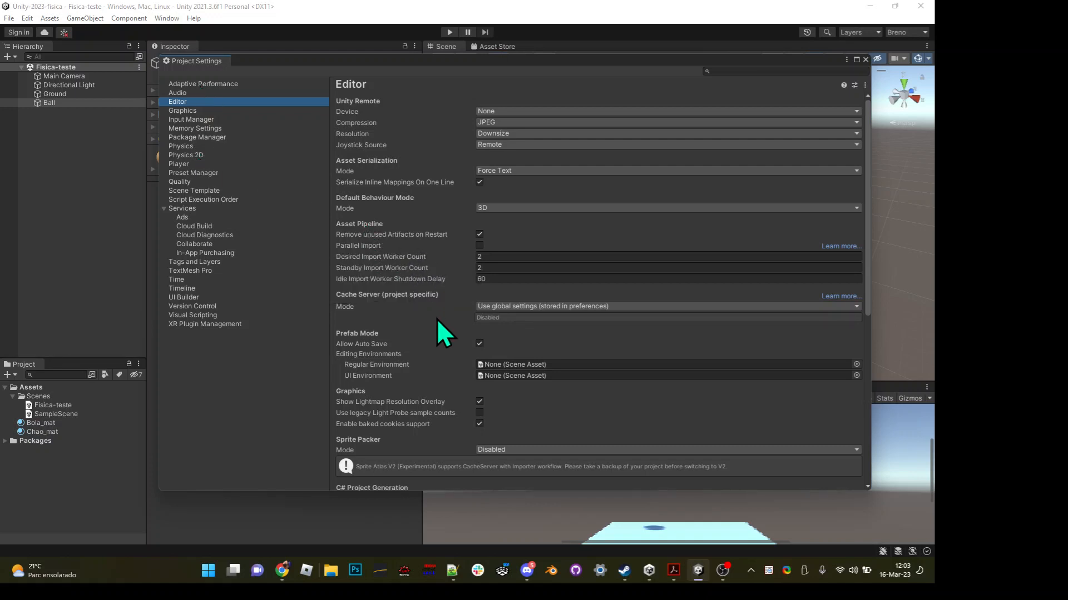
{"action": "scroll", "coordinate": [436, 318], "scroll_direction": "down", "scroll_amount": 3}
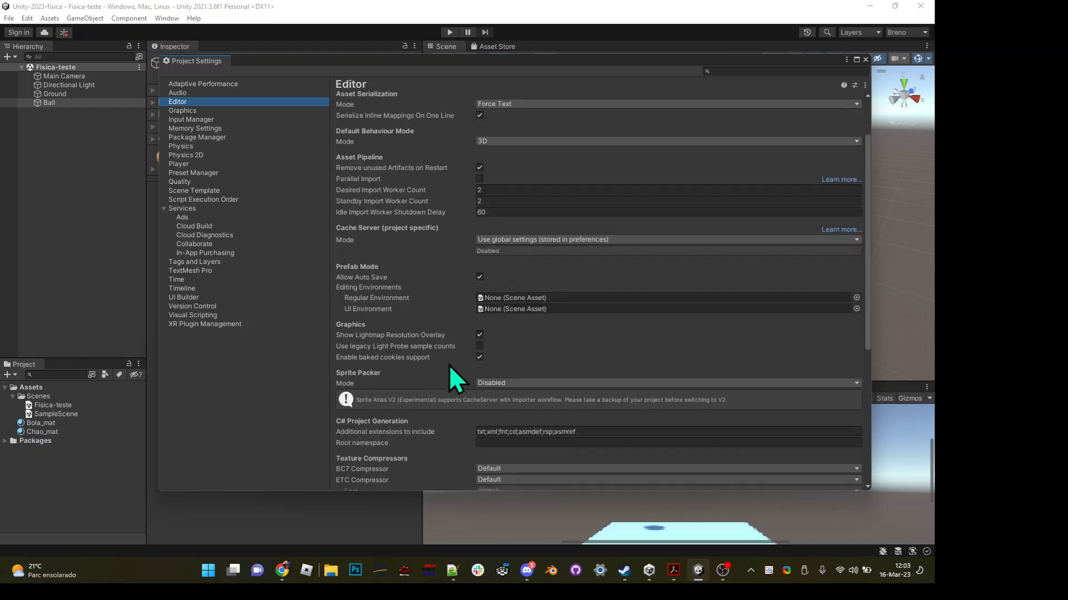
{"action": "scroll", "coordinate": [449, 365], "scroll_direction": "down", "scroll_amount": 6}
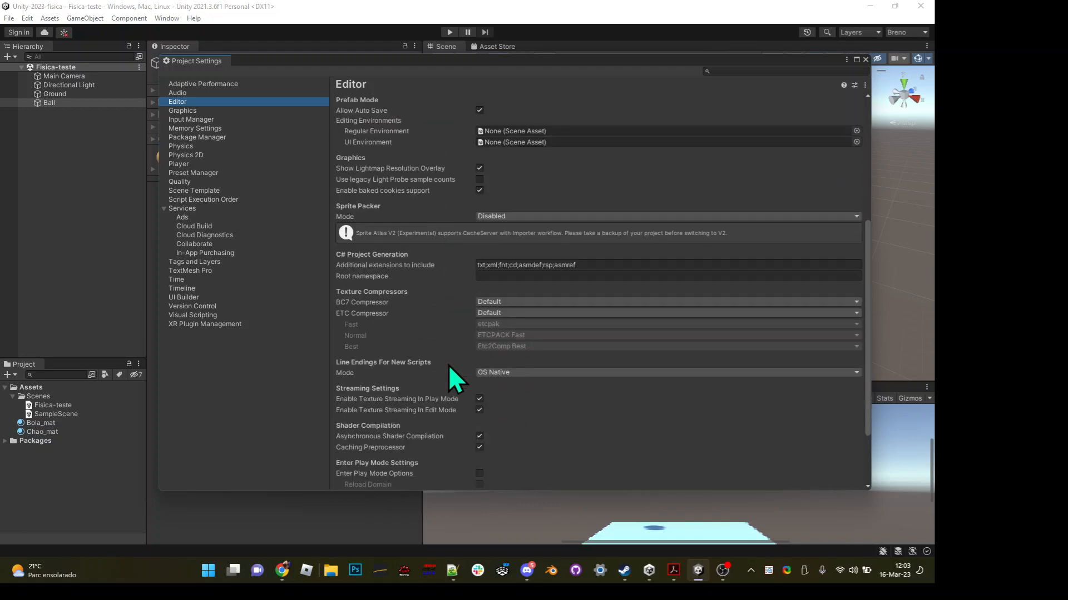
{"action": "scroll", "coordinate": [448, 363], "scroll_direction": "down", "scroll_amount": 3}
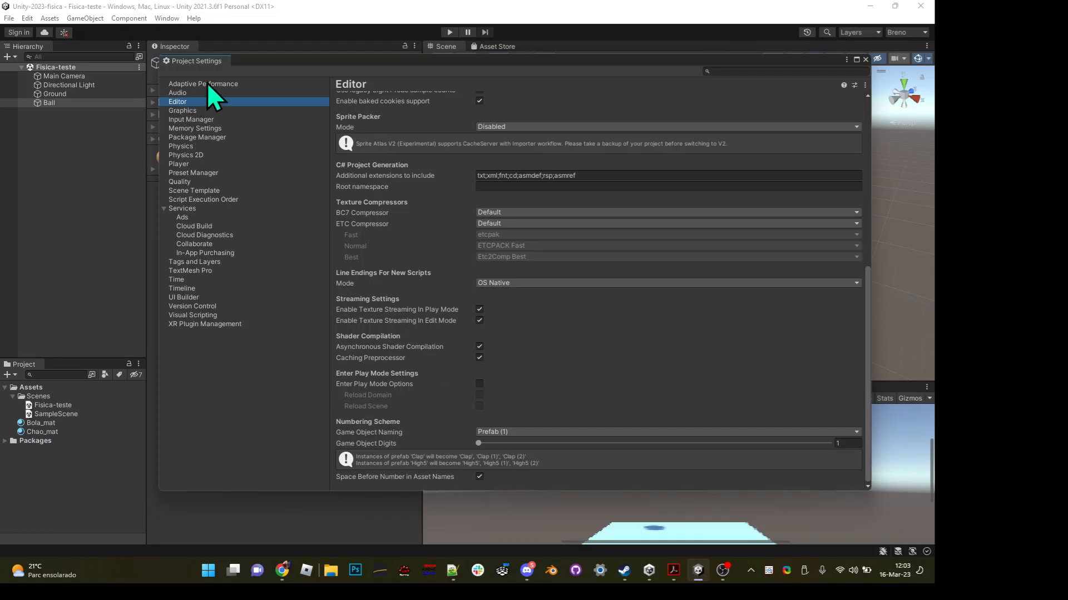
- Look through the Player category of the Project Settings, down to its Stack Trace and Legacy options
{"action": "left_click", "coordinate": [189, 162]}
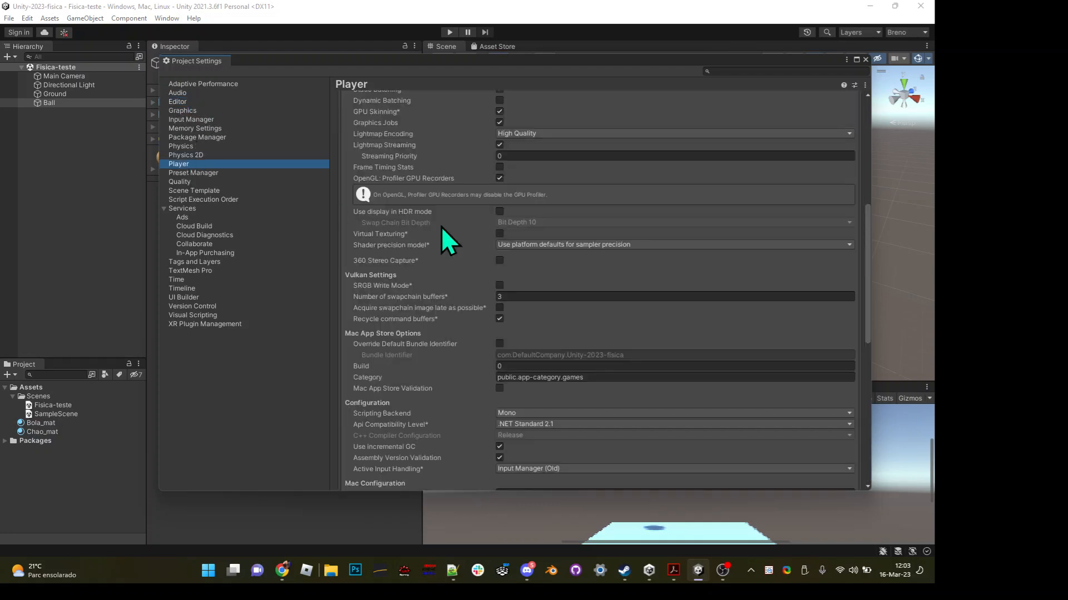
{"action": "scroll", "coordinate": [472, 264], "scroll_direction": "up", "scroll_amount": 6}
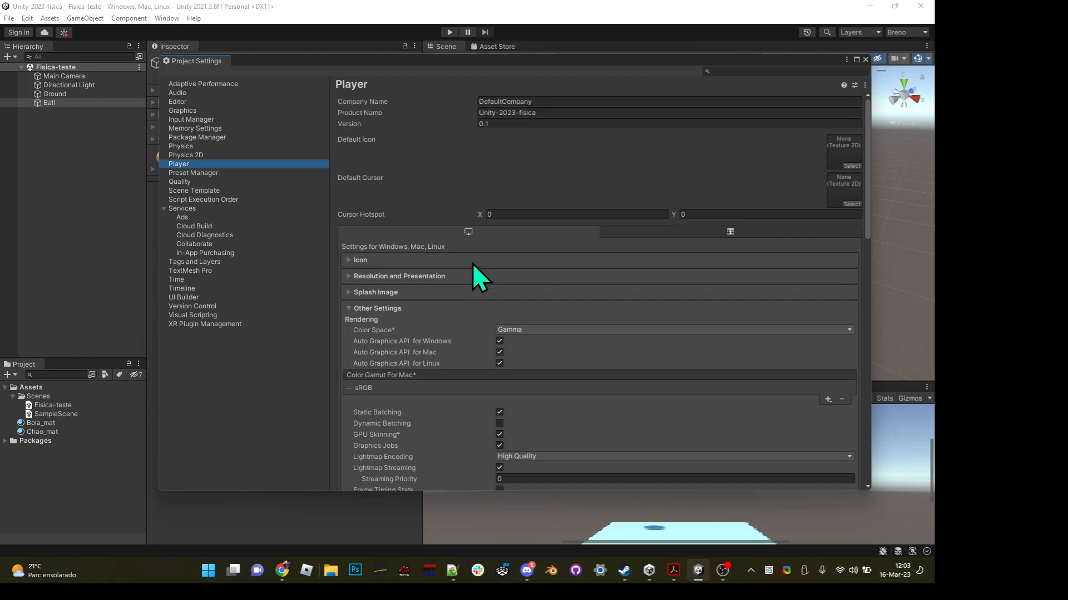
{"action": "scroll", "coordinate": [472, 263], "scroll_direction": "down", "scroll_amount": 15}
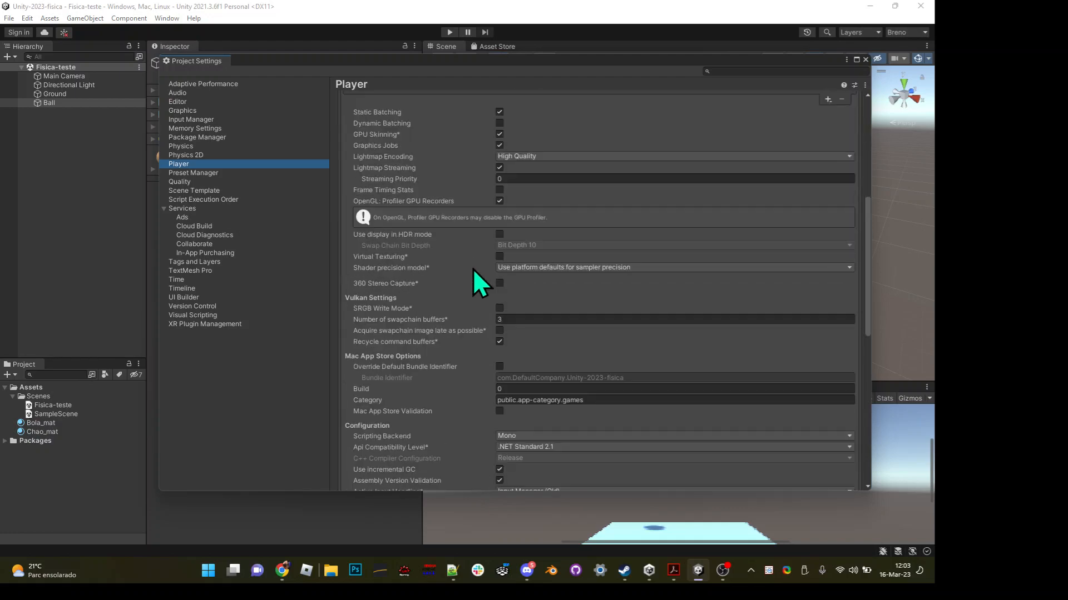
{"action": "scroll", "coordinate": [473, 269], "scroll_direction": "down", "scroll_amount": 5}
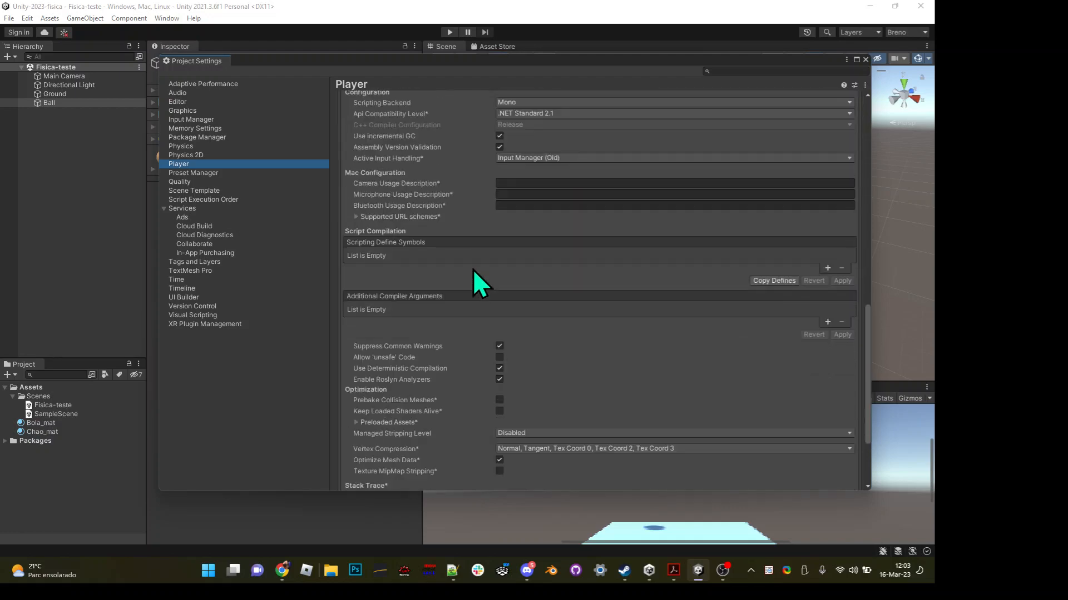
{"action": "scroll", "coordinate": [472, 269], "scroll_direction": "down", "scroll_amount": 4}
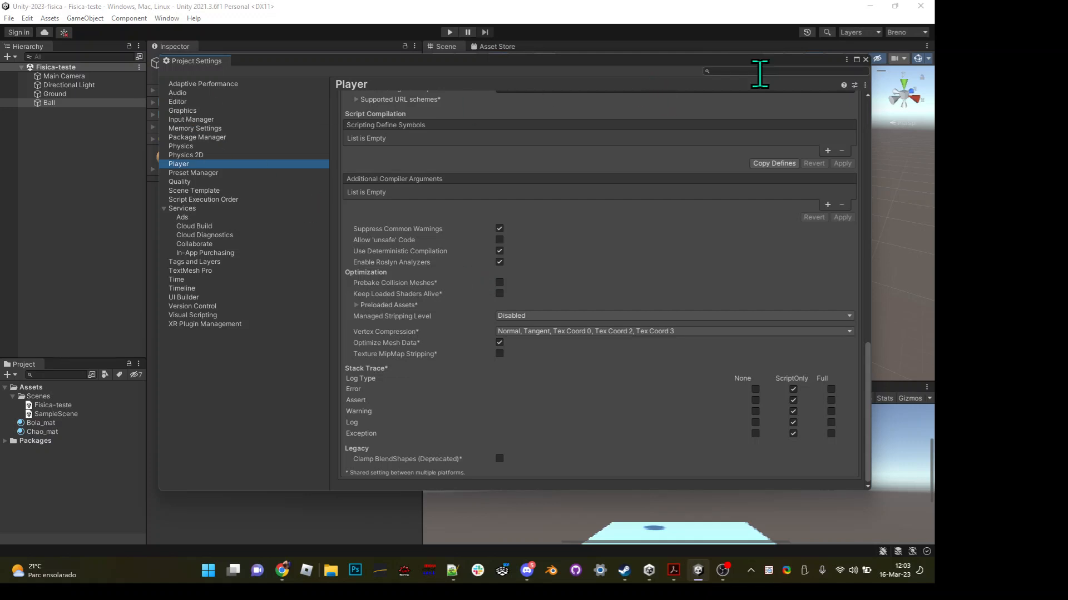
- Search the Project Settings for "compila" and check the matching options in the Editor category
{"action": "left_click", "coordinate": [718, 71]}
{"action": "type", "text": "compila"}
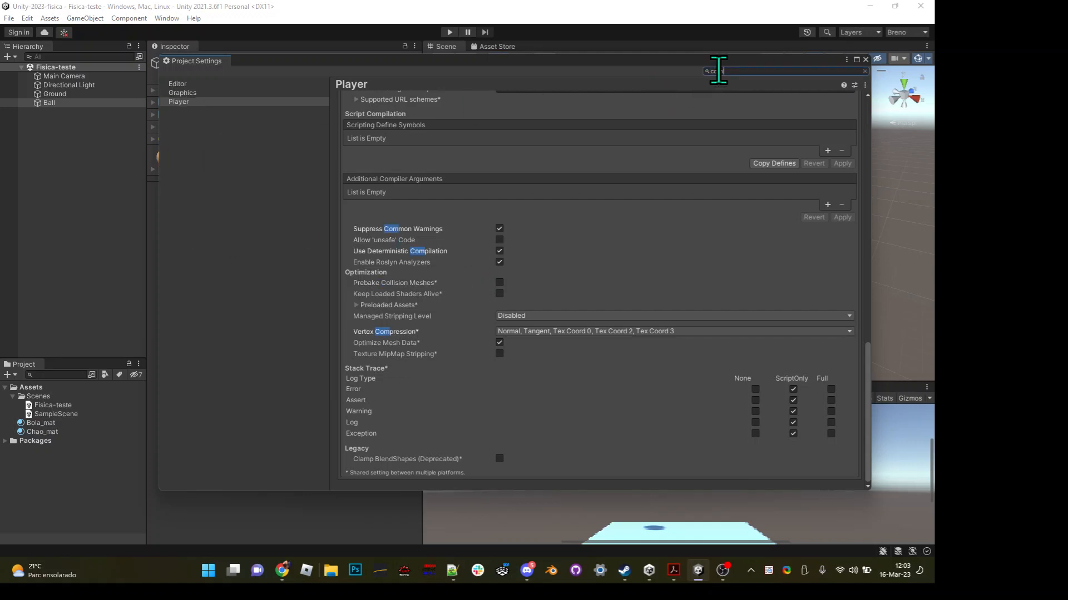
{"action": "left_click", "coordinate": [191, 84]}
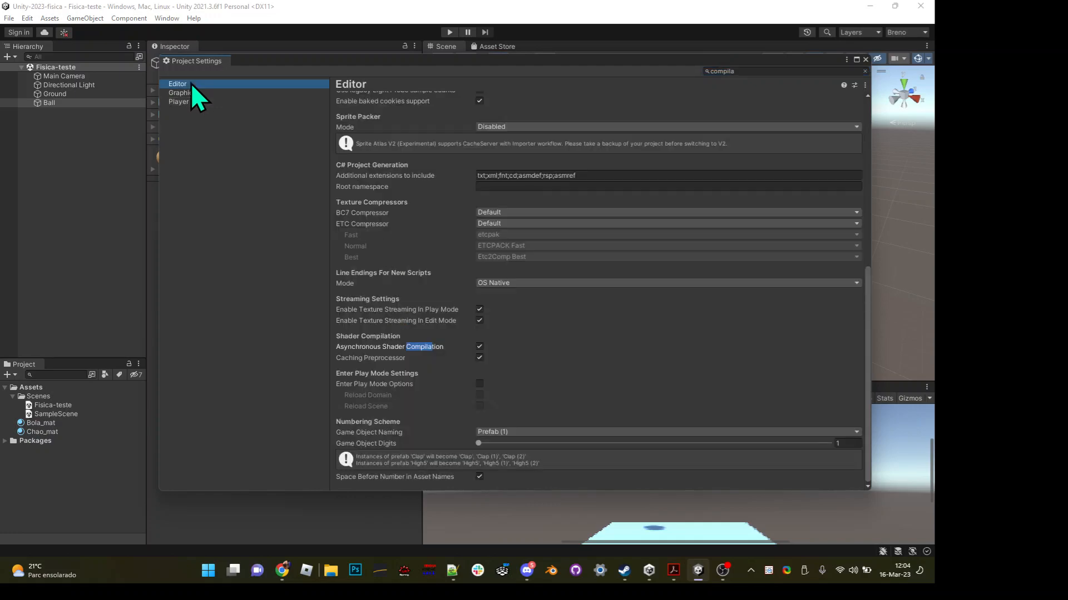
{"action": "scroll", "coordinate": [392, 244], "scroll_direction": "up", "scroll_amount": 3}
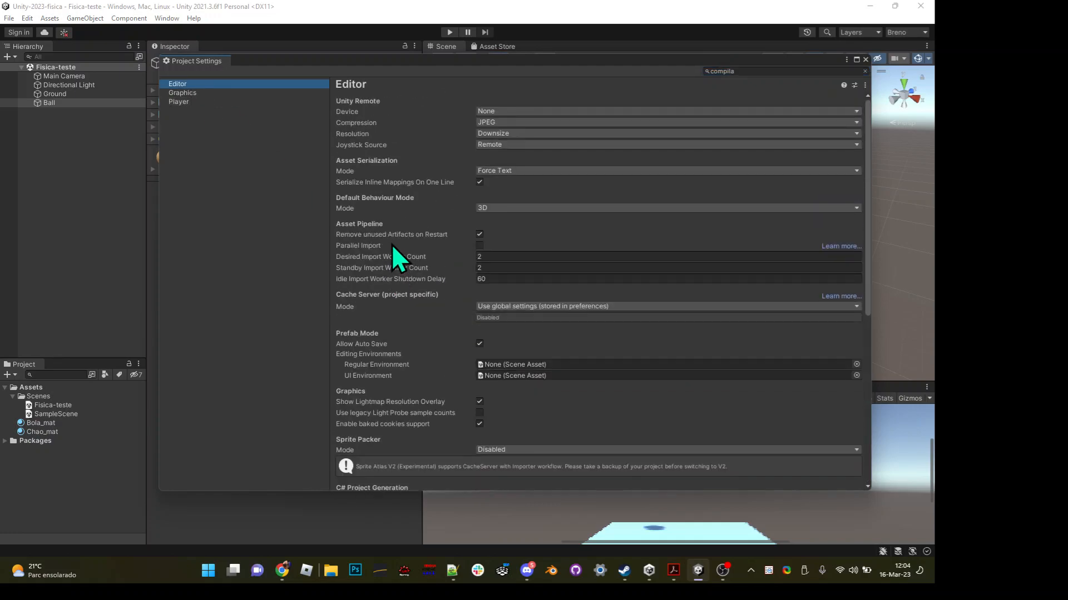
- Replace the Project Settings search with "play" and check the matching categories
{"action": "left_click_drag", "start_coordinate": [742, 70], "coordinate": [699, 65]}
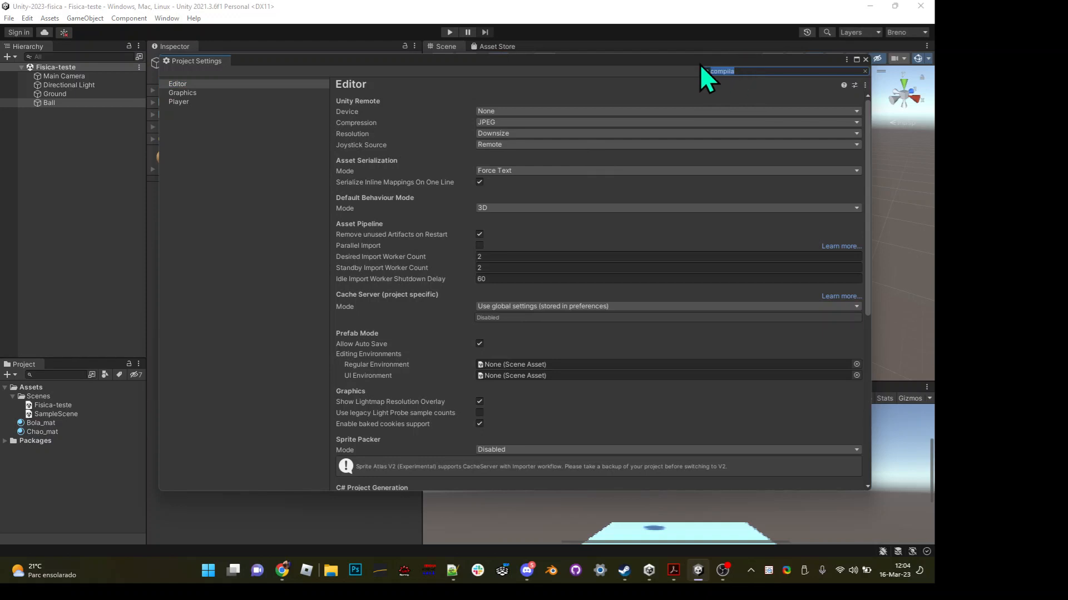
{"action": "type", "text": "player"}
{"action": "key", "text": "BackSpace"}
{"action": "key", "text": "BackSpace"}
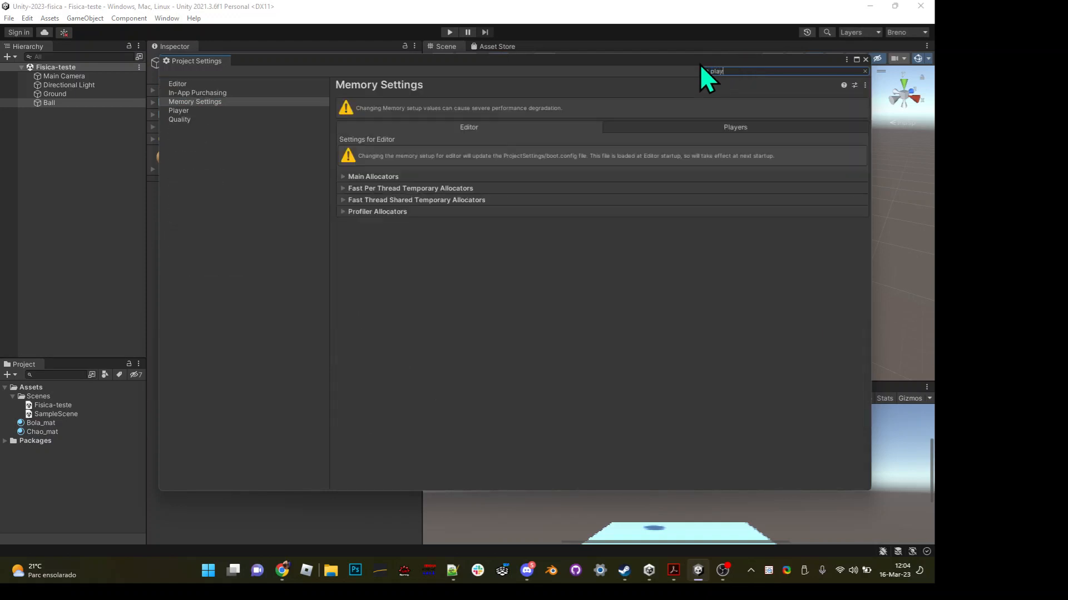
{"action": "key", "text": "BackSpace"}
- Search the Project Settings for "enter" and enable Enter Play Mode Options in the Editor category
{"action": "type", "text": "enter"}
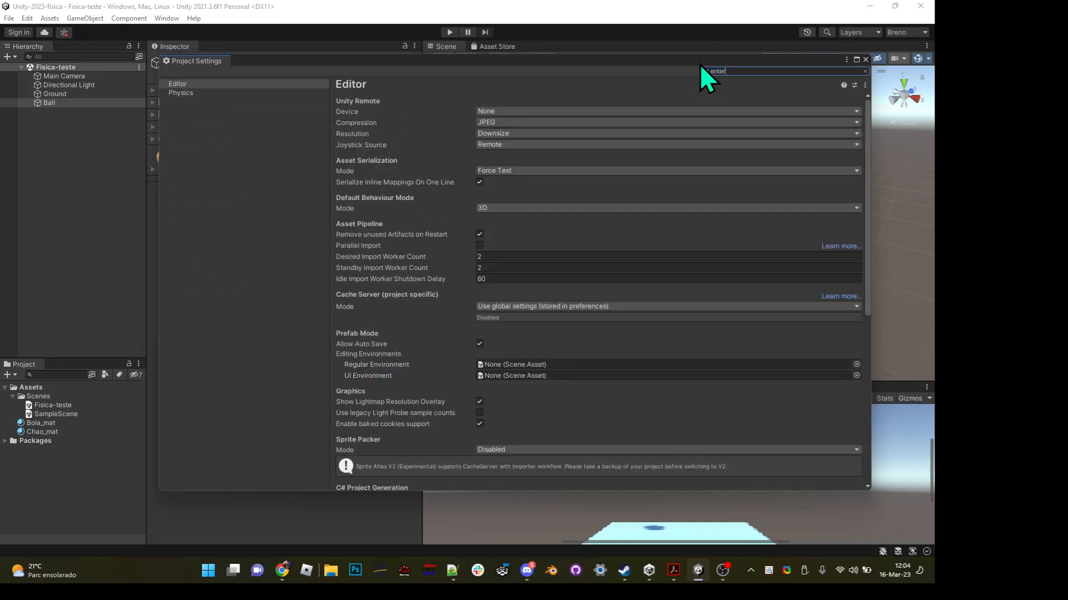
{"action": "left_click", "coordinate": [234, 79]}
{"action": "scroll", "coordinate": [553, 222], "scroll_direction": "down", "scroll_amount": 3}
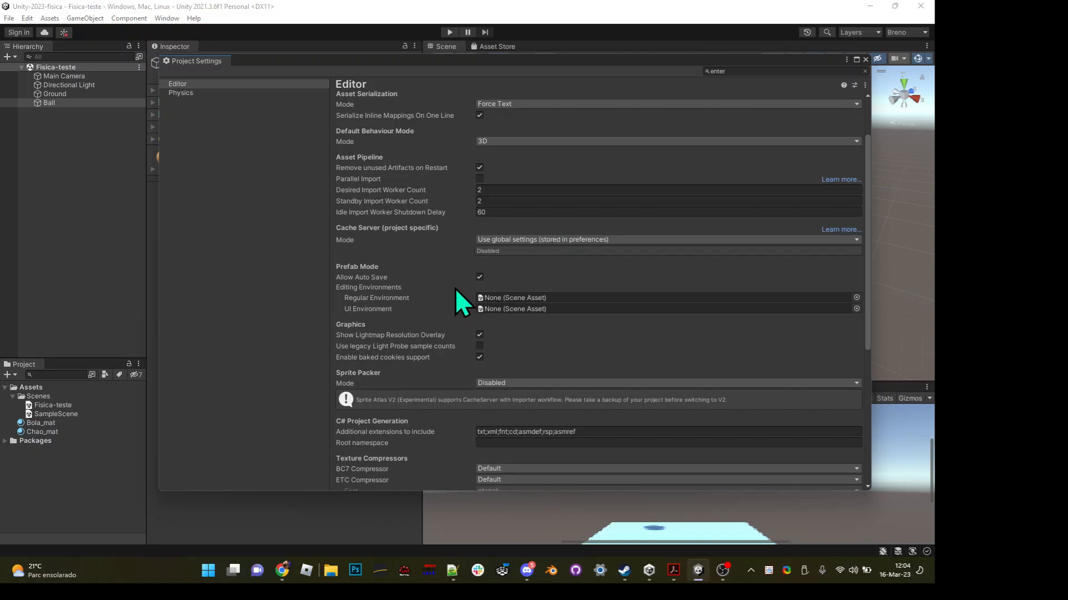
{"action": "scroll", "coordinate": [455, 290], "scroll_direction": "down", "scroll_amount": 10}
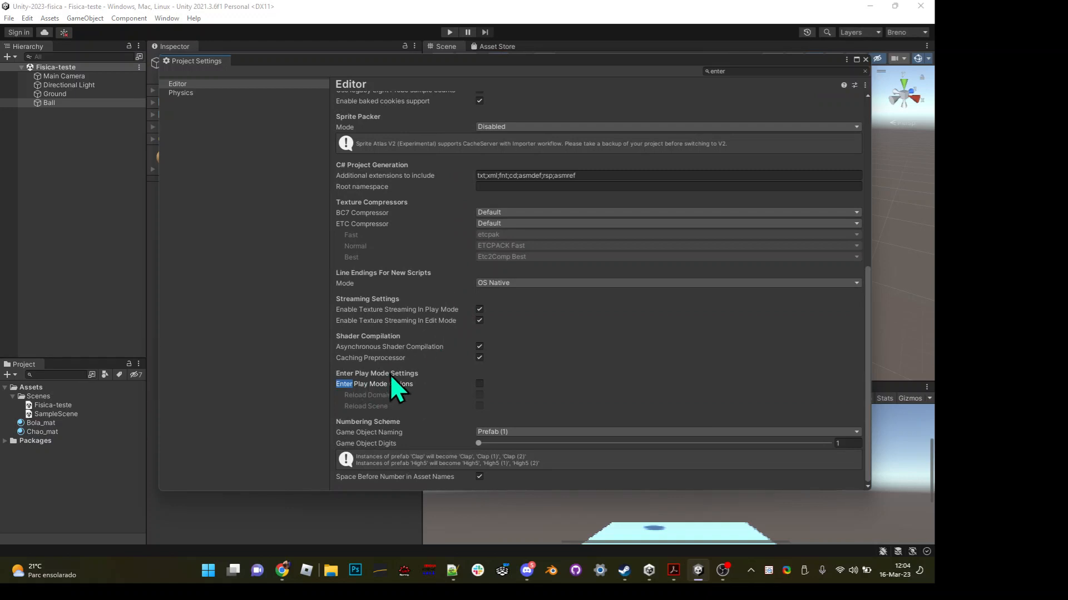
{"action": "left_click", "coordinate": [479, 383]}
- Capture a region screenshot of the Project Settings window with the screen capture tool
{"action": "right_click", "coordinate": [785, 571]}
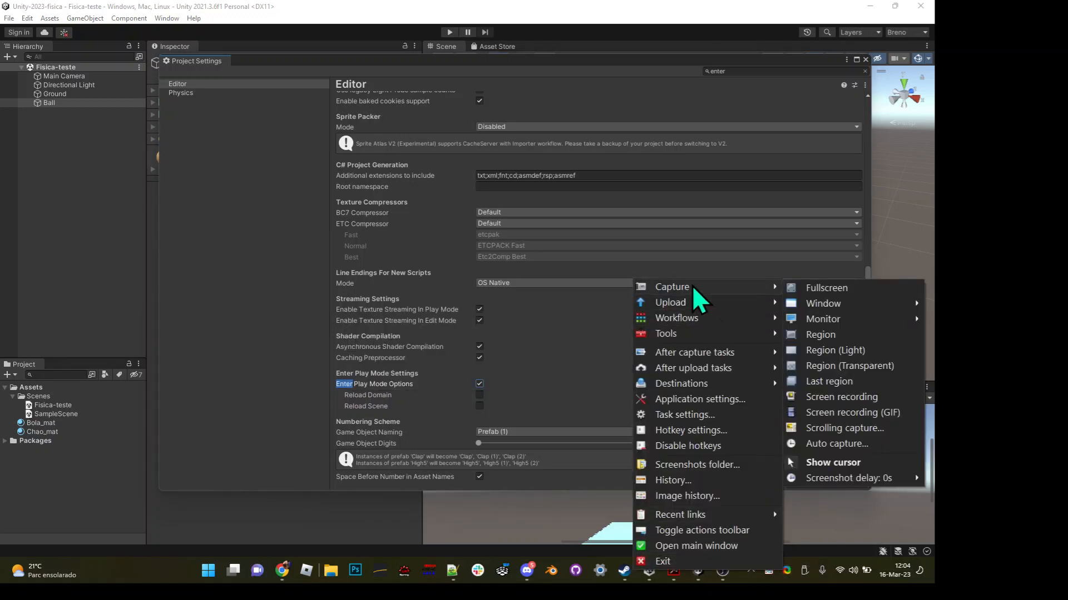
{"action": "left_click", "coordinate": [827, 335]}
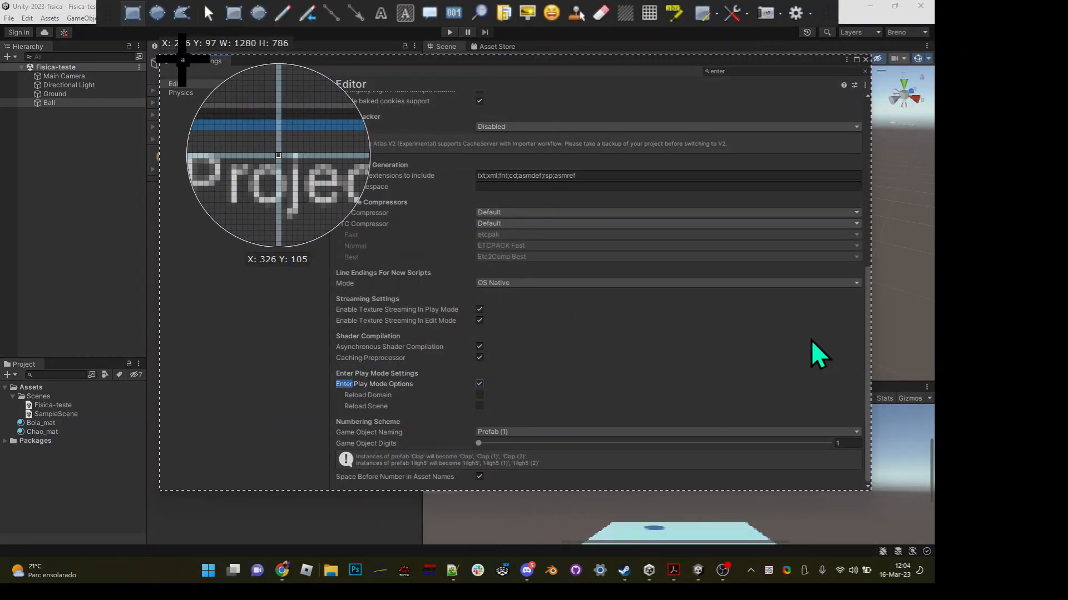
{"action": "left_click", "coordinate": [183, 59]}
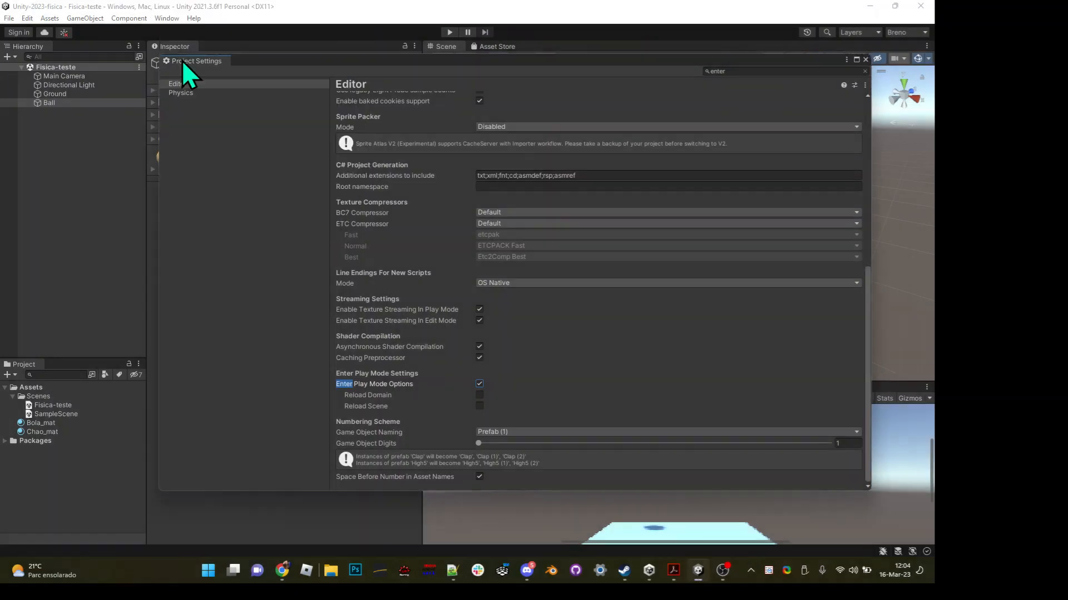
- Switch to Discord and open the conteúdo channel of the Unity 2023-I PUCPR server
{"action": "left_click", "coordinate": [527, 570]}
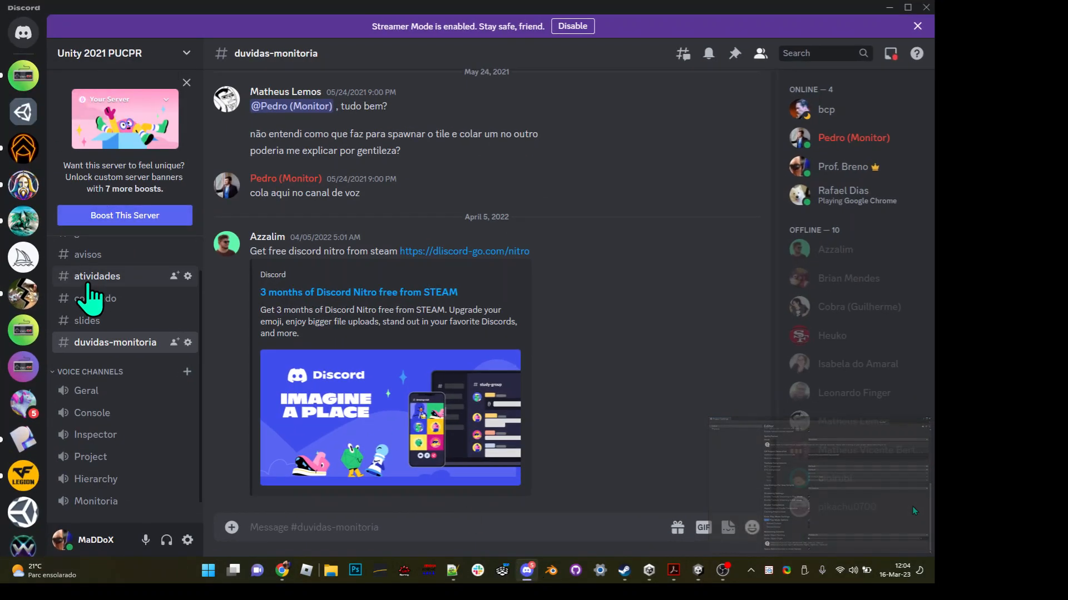
{"action": "scroll", "coordinate": [102, 297], "scroll_direction": "up", "scroll_amount": 1}
{"action": "scroll", "coordinate": [102, 305], "scroll_direction": "up", "scroll_amount": 1}
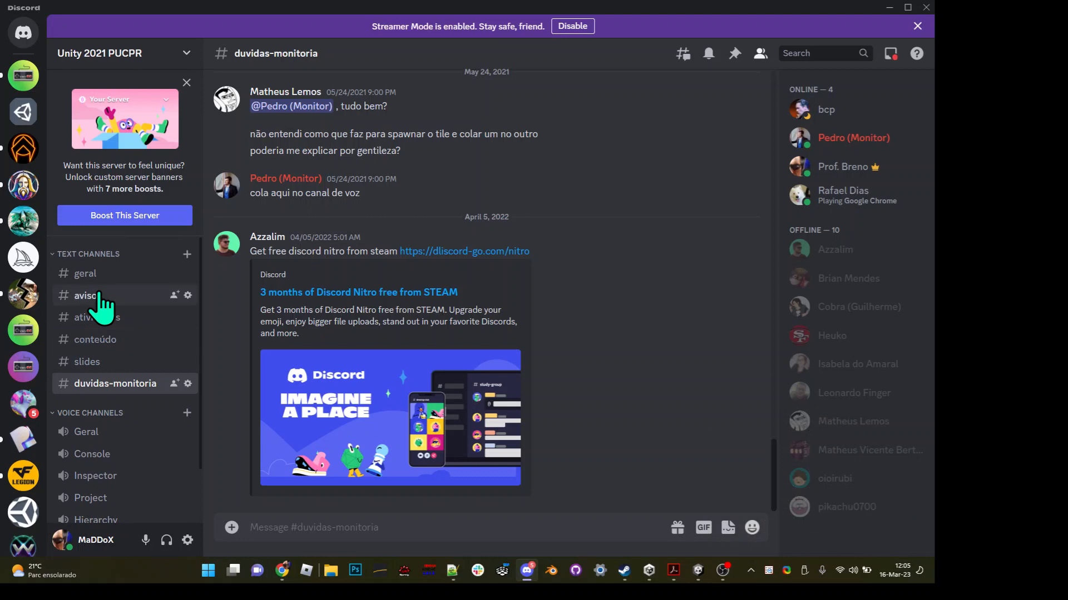
{"action": "left_click", "coordinate": [89, 340]}
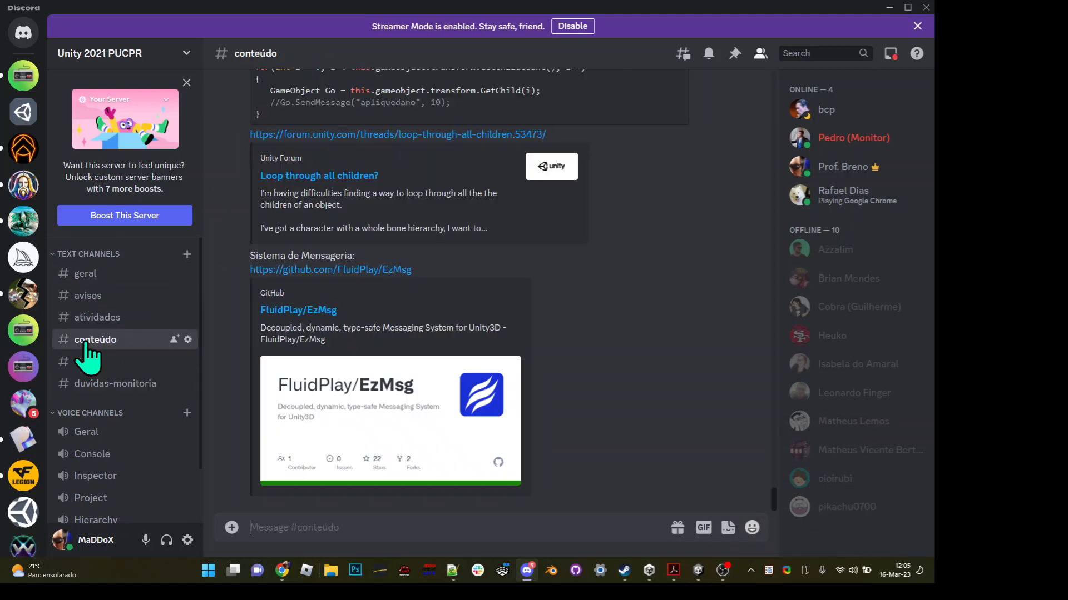
{"action": "left_click", "coordinate": [22, 108]}
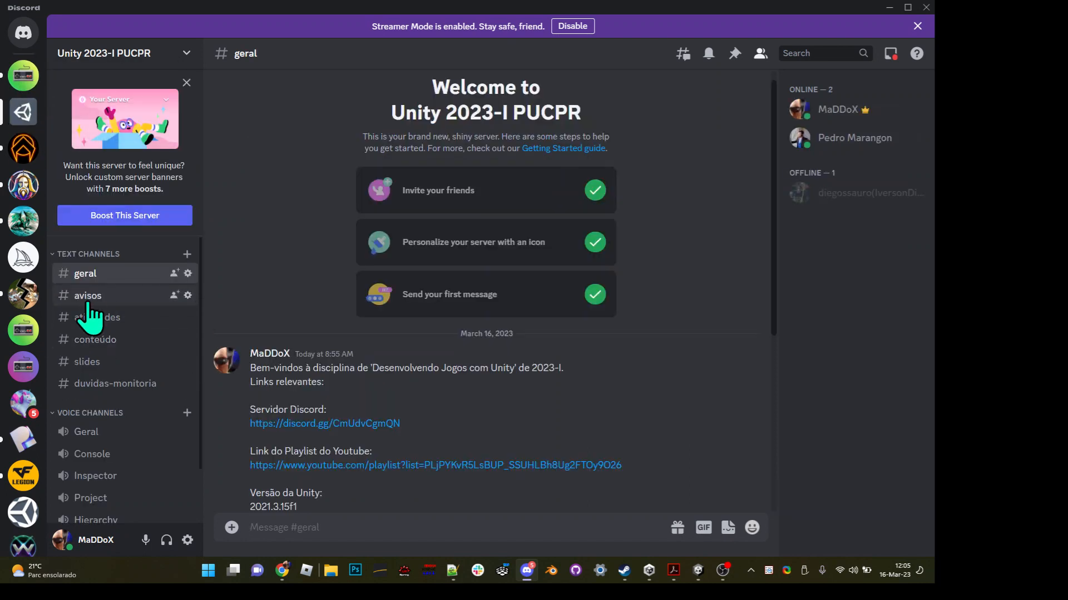
{"action": "left_click", "coordinate": [99, 342]}
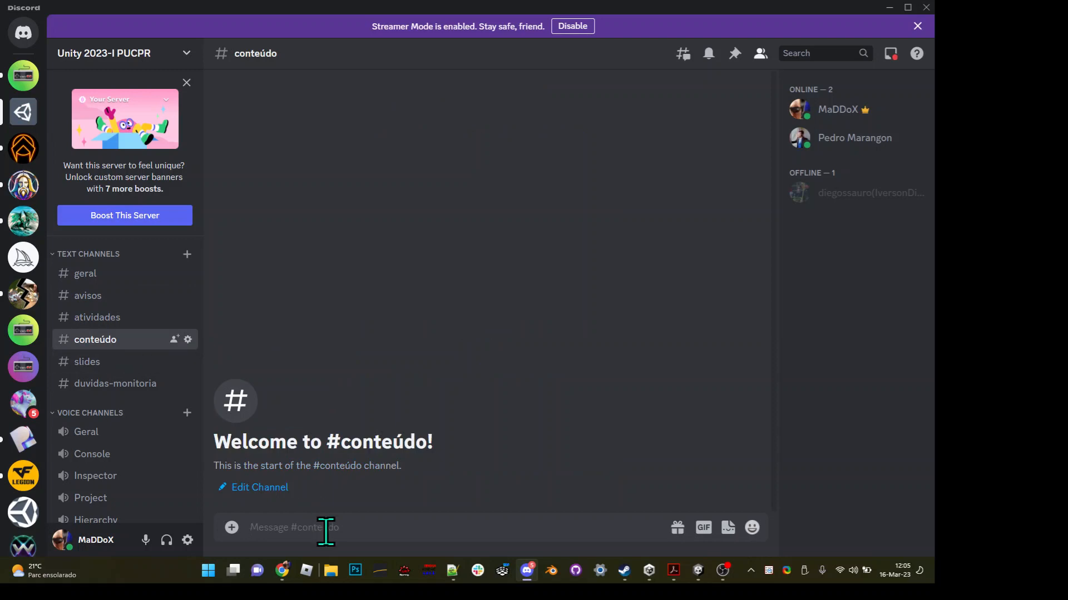
- Post the captured settings screenshot with the message "Como desabilitar a auto-compilação automática do Editor (na hora do Play)"
{"action": "key", "text": "ctrl+v"}
{"action": "type", "text": "D"}
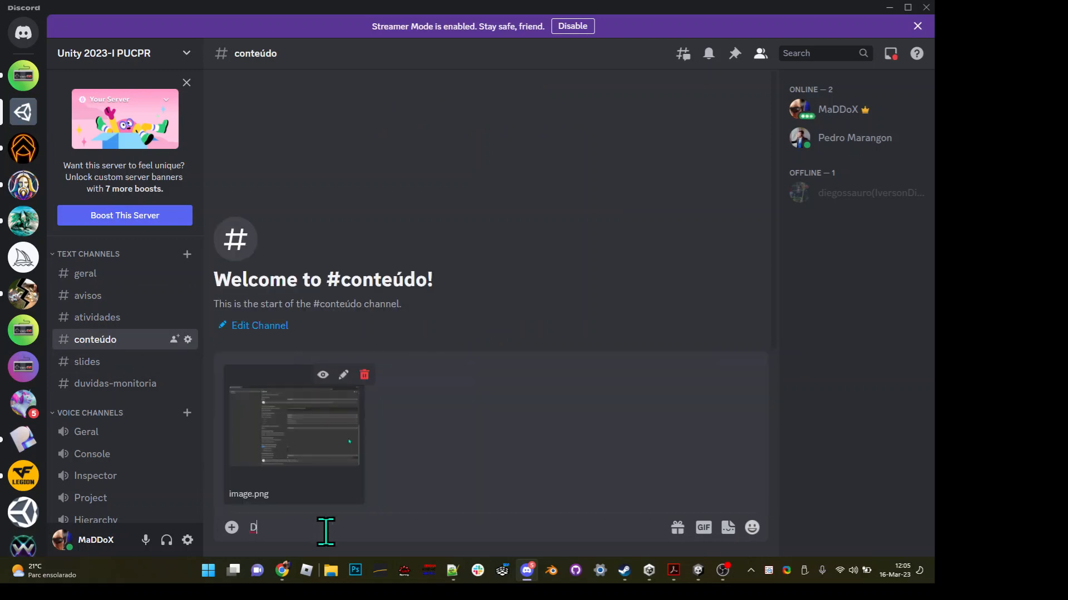
{"action": "key", "text": "BackSpace"}
{"action": "type", "text": "Como desabilitar a auto-compi"}
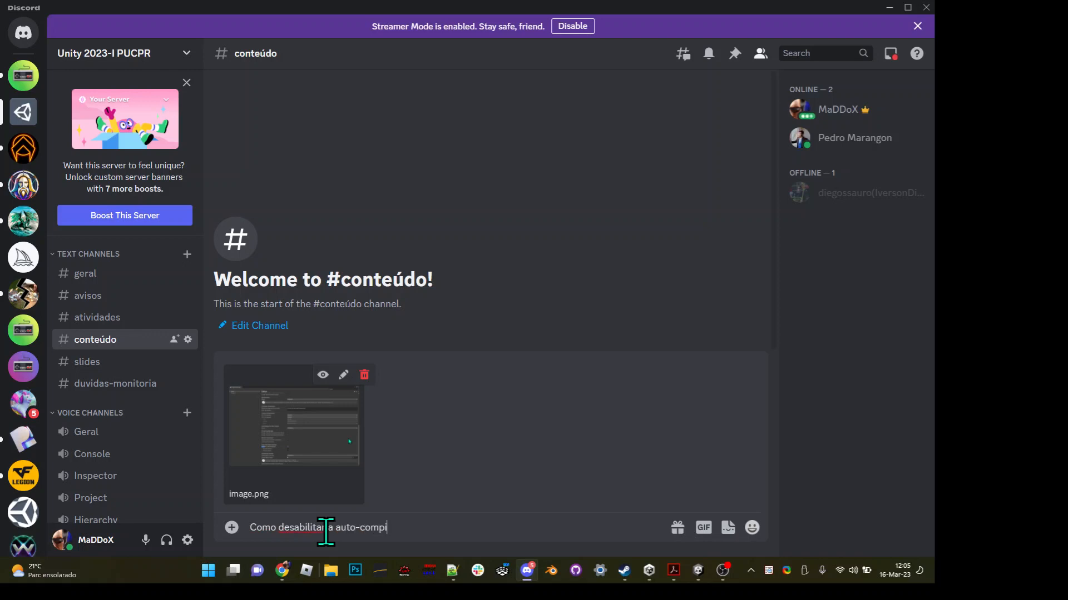
{"action": "type", "text": "lação automática do Editor"}
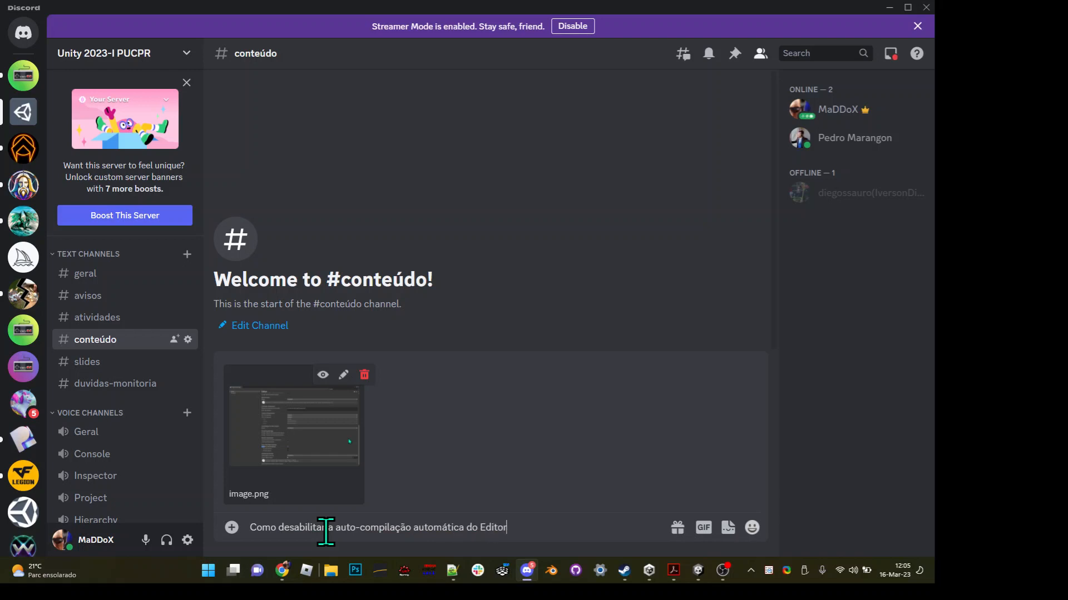
{"action": "type", "text": " (na hora do Play)"}
{"action": "key", "text": "Return"}
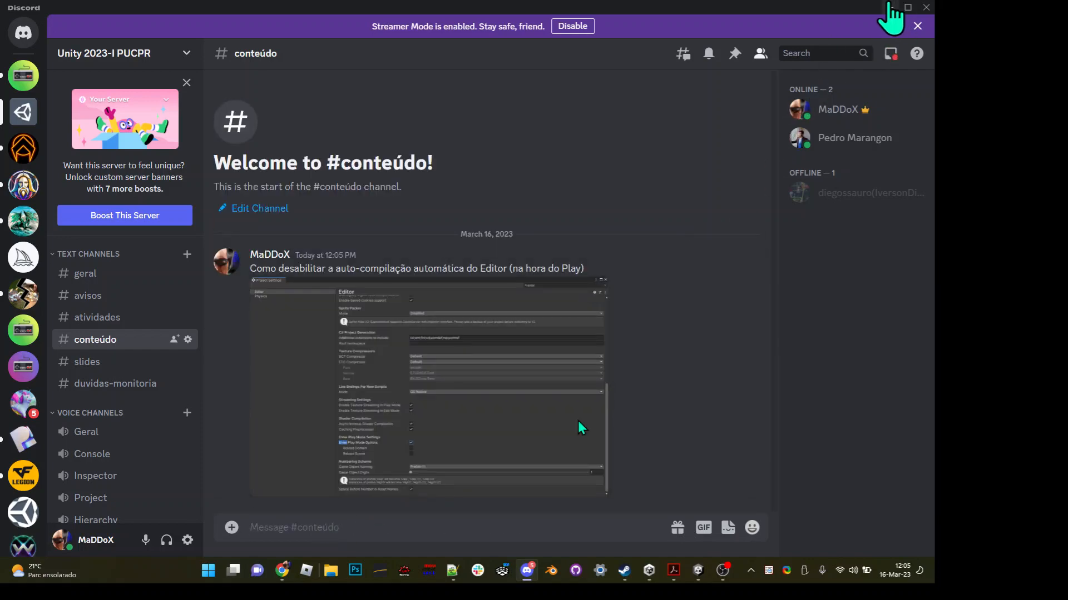
- Return to Unity and close the Project Settings window
{"action": "left_click", "coordinate": [890, 7]}
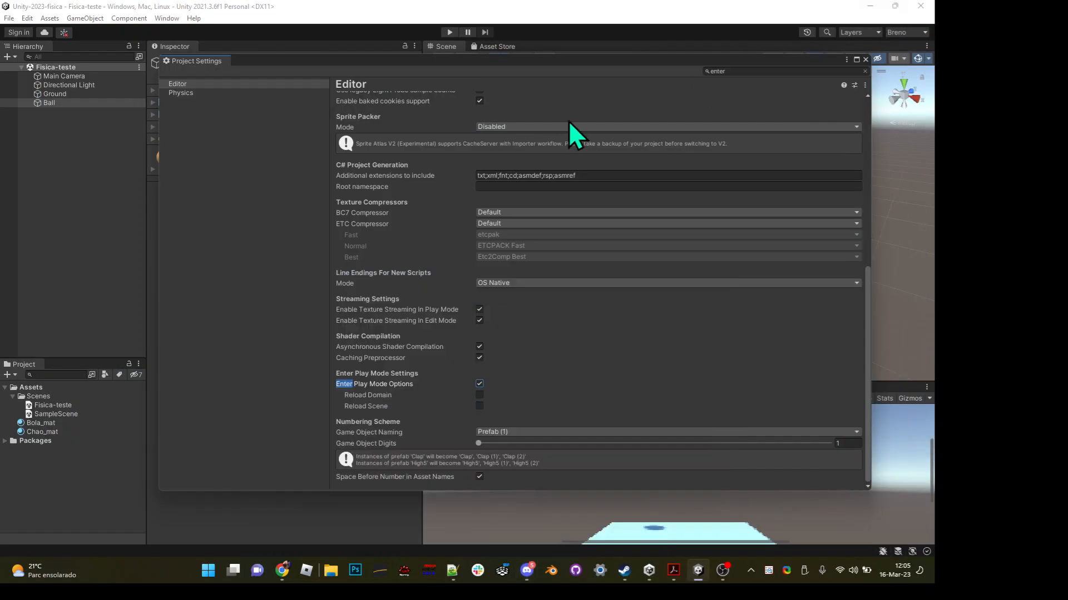
{"action": "left_click", "coordinate": [864, 60]}
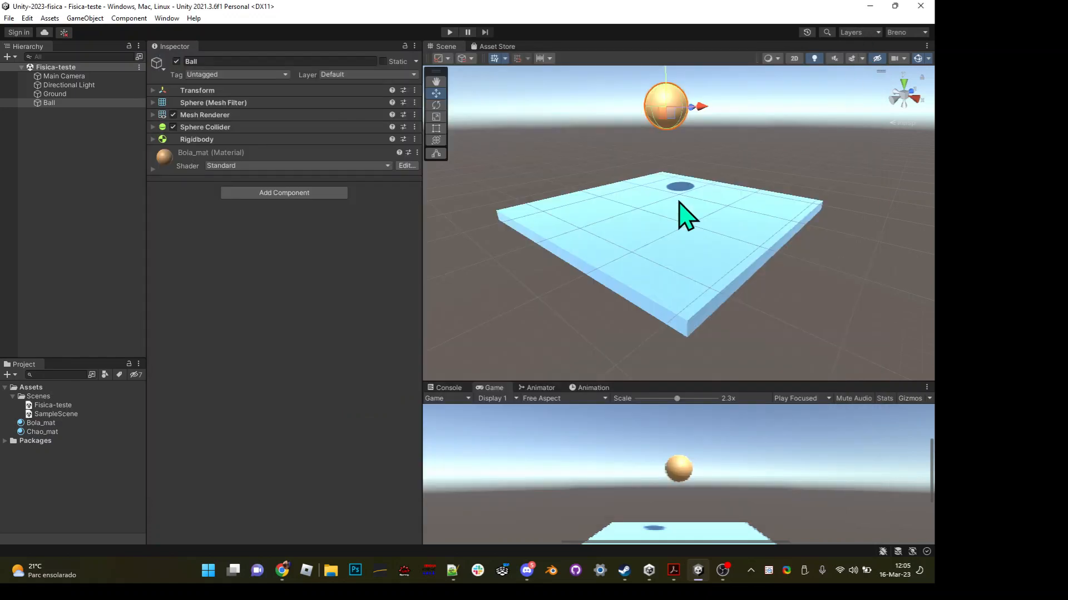
- Run the scene, pause it to examine the falling Ground and Ball in the Scene view, and stop Play mode
{"action": "left_click", "coordinate": [449, 32]}
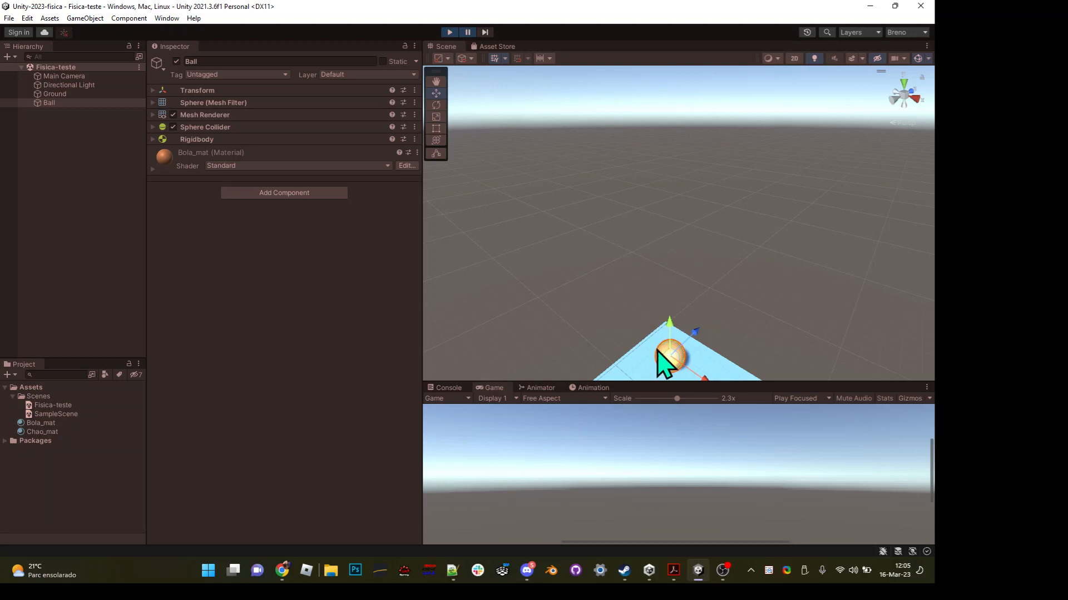
{"action": "middle_click_drag", "start_coordinate": [689, 216], "coordinate": [691, 135]}
{"action": "left_click", "coordinate": [466, 32]}
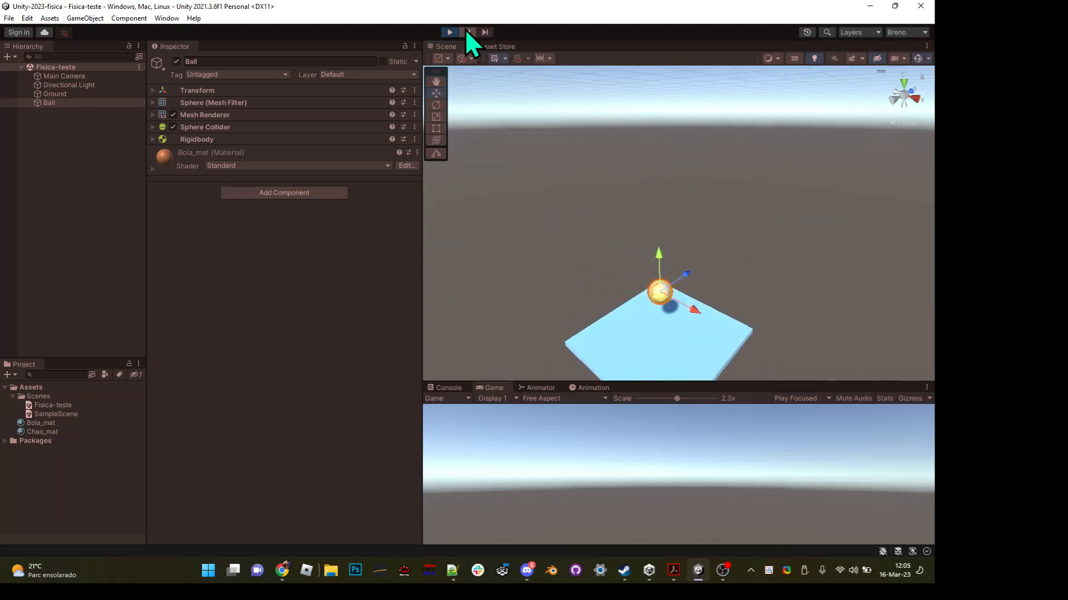
{"action": "right_click", "coordinate": [670, 255]}
{"action": "left_click", "coordinate": [469, 32]}
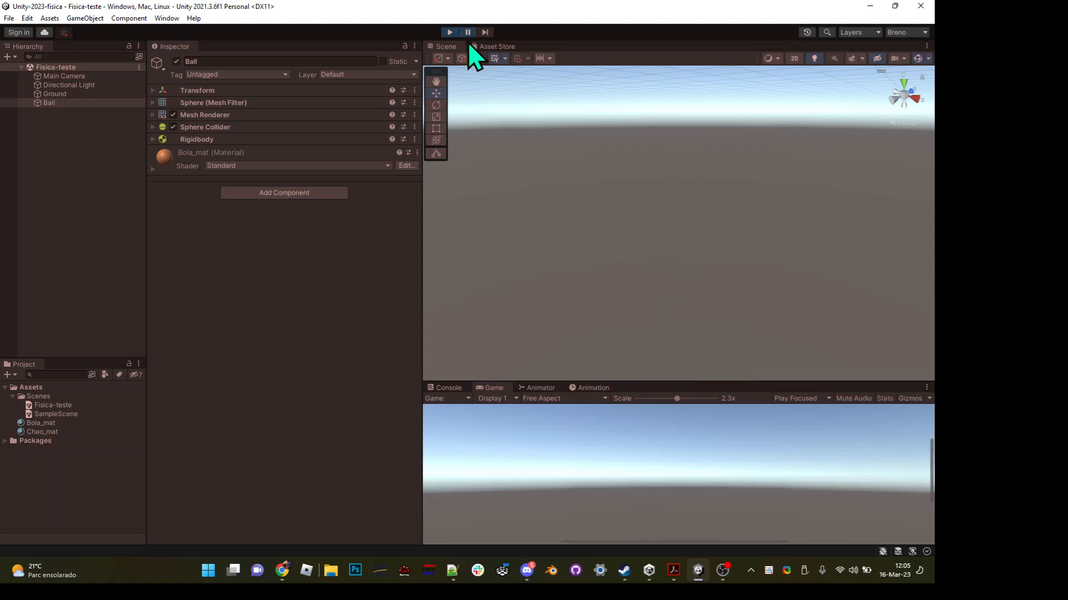
{"action": "double_click", "coordinate": [89, 93]}
{"action": "right_click_drag", "start_coordinate": [652, 277], "coordinate": [736, 298]}
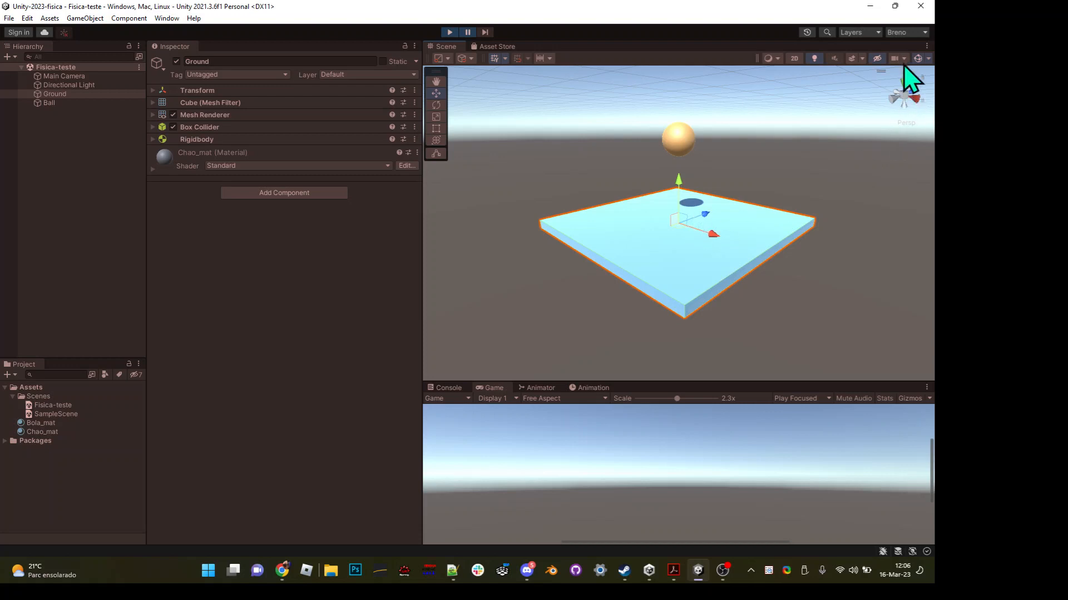
{"action": "left_click", "coordinate": [449, 31]}
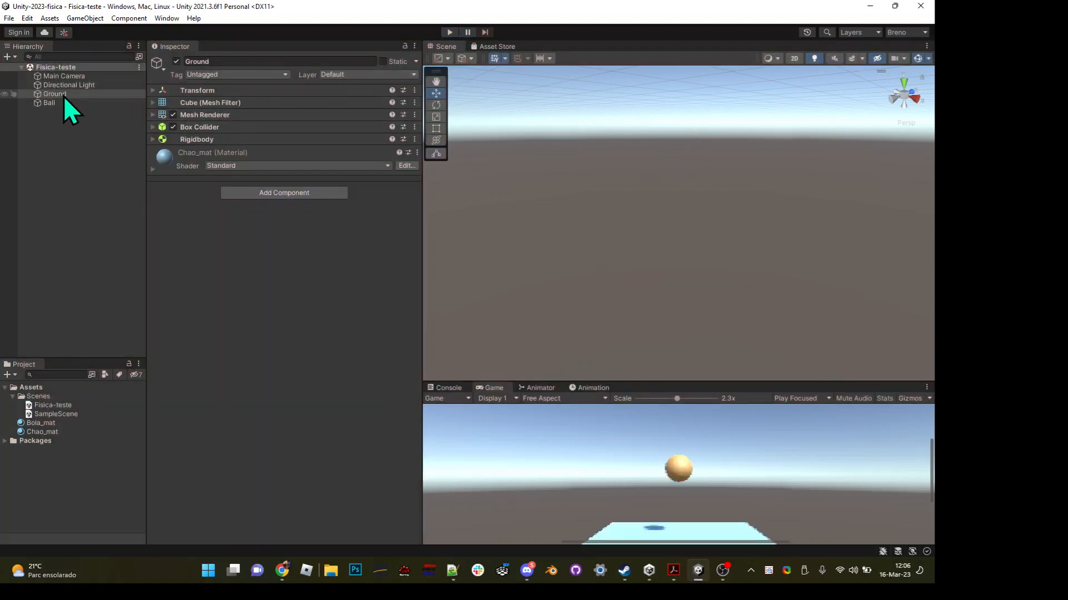
- Enable Is Kinematic and disable Use Gravity on the Ground's Rigidbody
{"action": "left_click", "coordinate": [154, 140]}
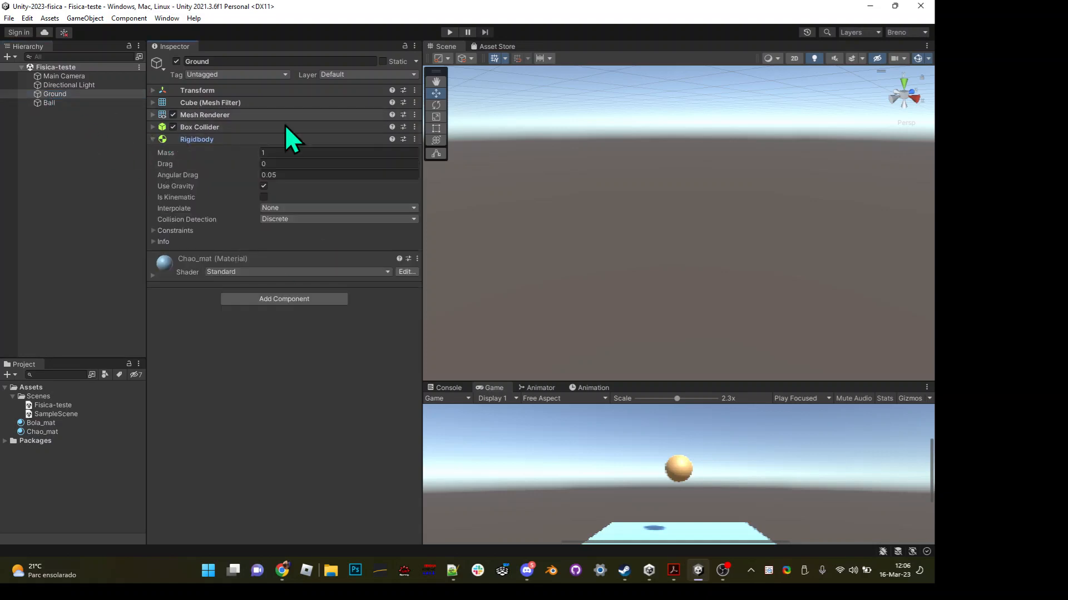
{"action": "left_click", "coordinate": [263, 198]}
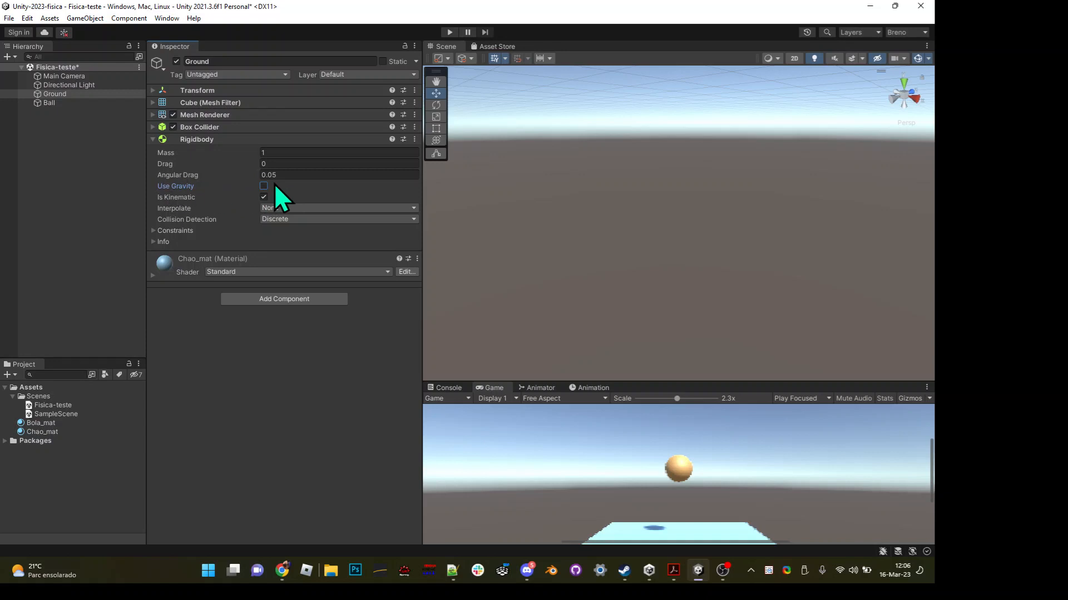
{"action": "key", "text": "alt"}
- Test the kinematic Ground in Play mode with an enlarged Game view, and stop the run
{"action": "left_click", "coordinate": [449, 32]}
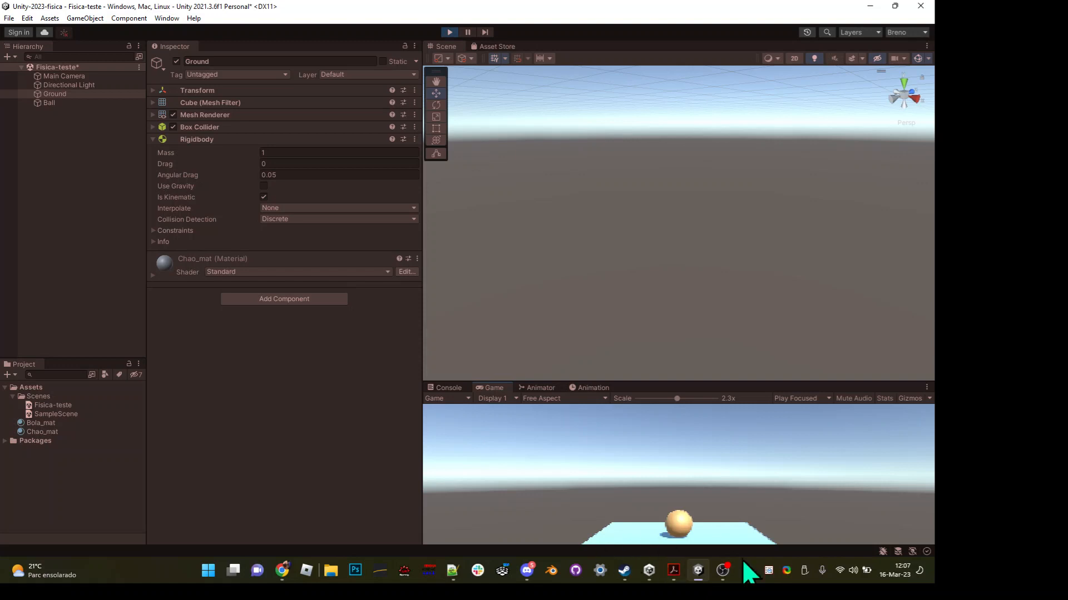
{"action": "left_click_drag", "start_coordinate": [662, 382], "coordinate": [656, 314]}
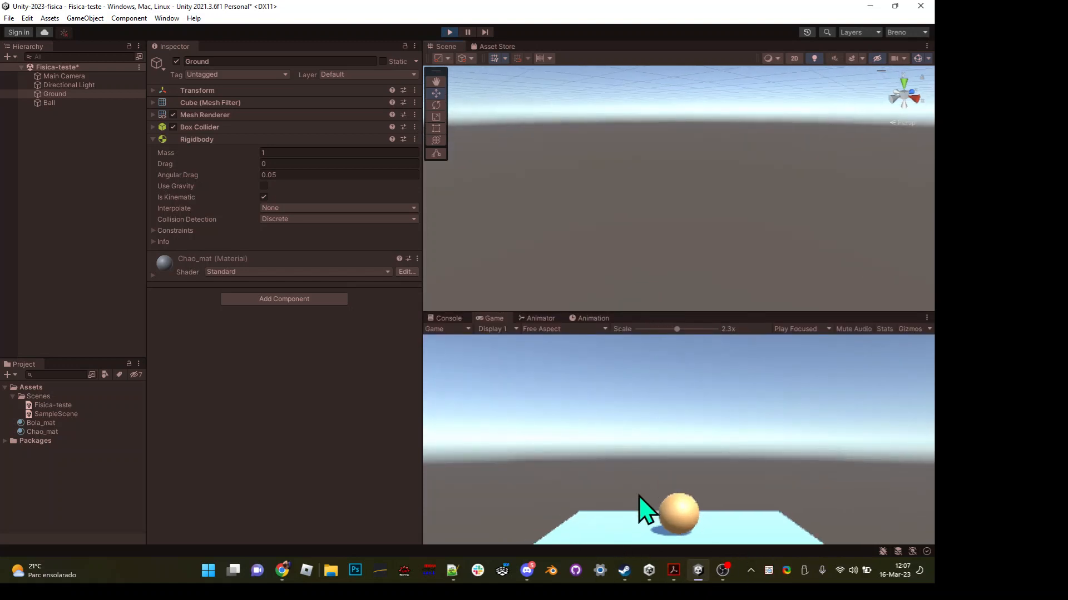
{"action": "left_click", "coordinate": [450, 32]}
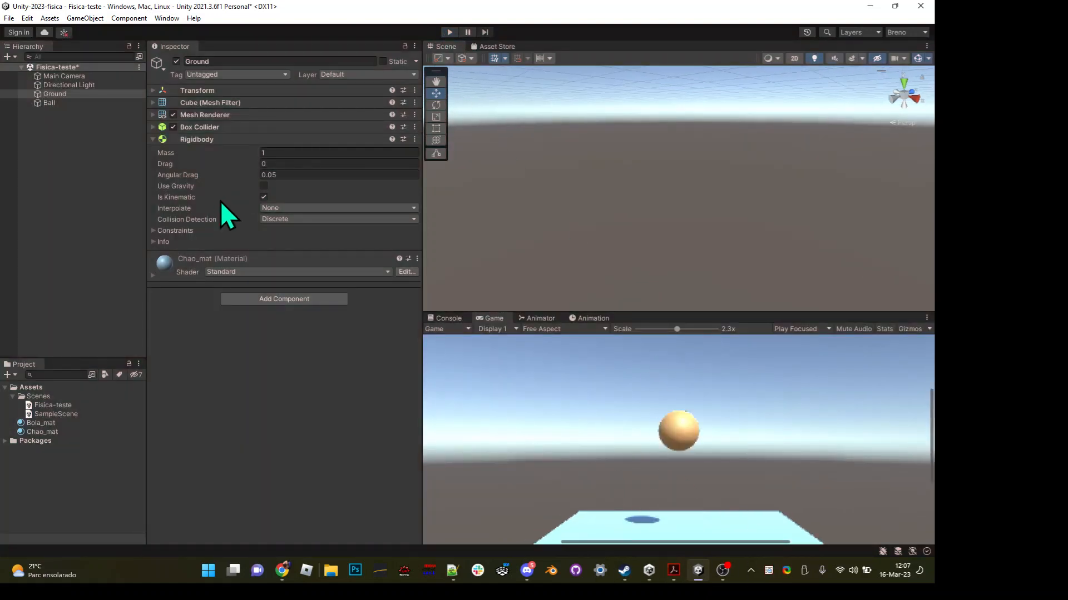
- Disable Is Kinematic on the Ground and test the scene, pausing to examine the Ground and Ball up close before stopping
{"action": "left_click", "coordinate": [264, 197]}
{"action": "left_click", "coordinate": [448, 33]}
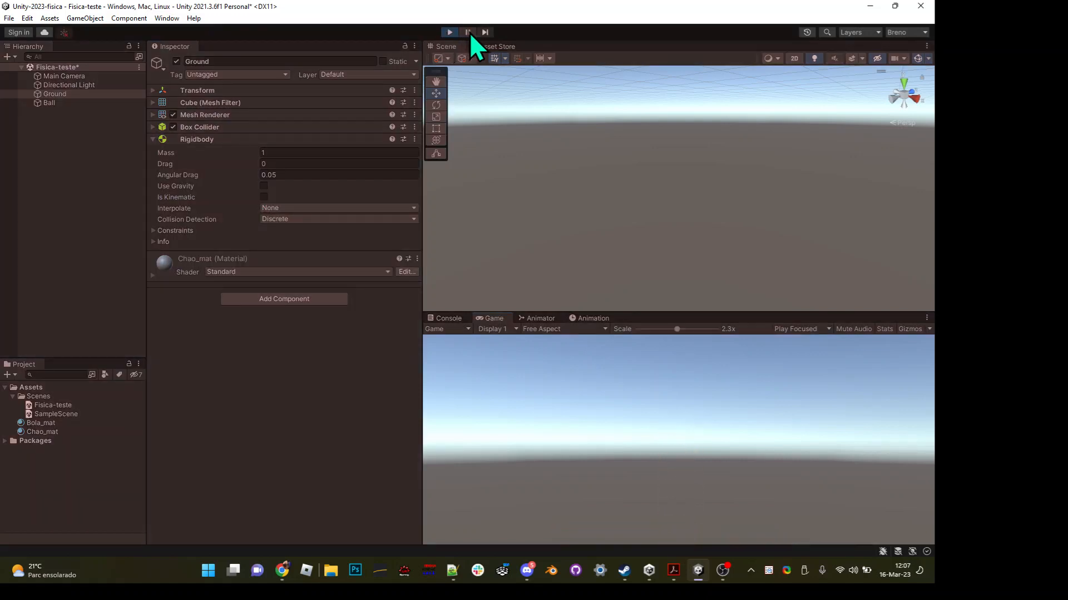
{"action": "left_click", "coordinate": [469, 33]}
{"action": "left_click", "coordinate": [94, 96]}
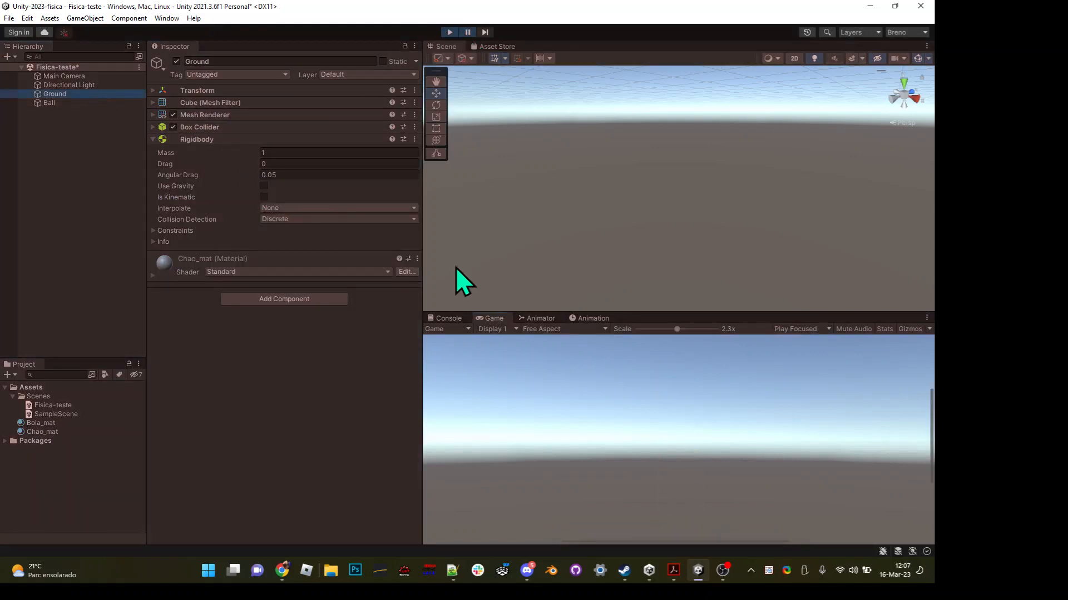
{"action": "key", "text": "f"}
{"action": "scroll", "coordinate": [616, 217], "scroll_direction": "down", "scroll_amount": 8}
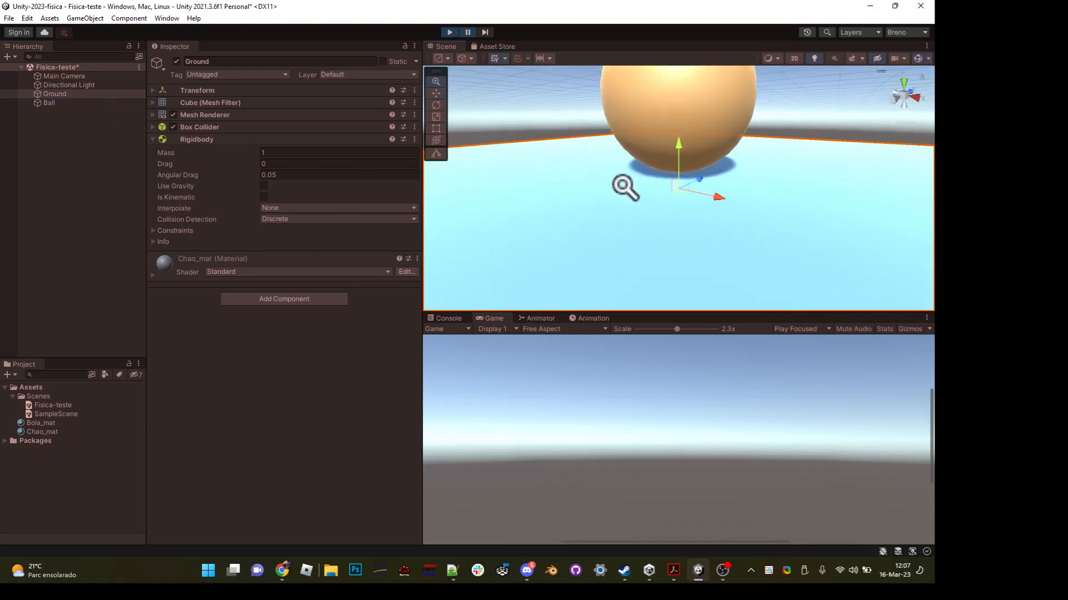
{"action": "left_click", "coordinate": [450, 34]}
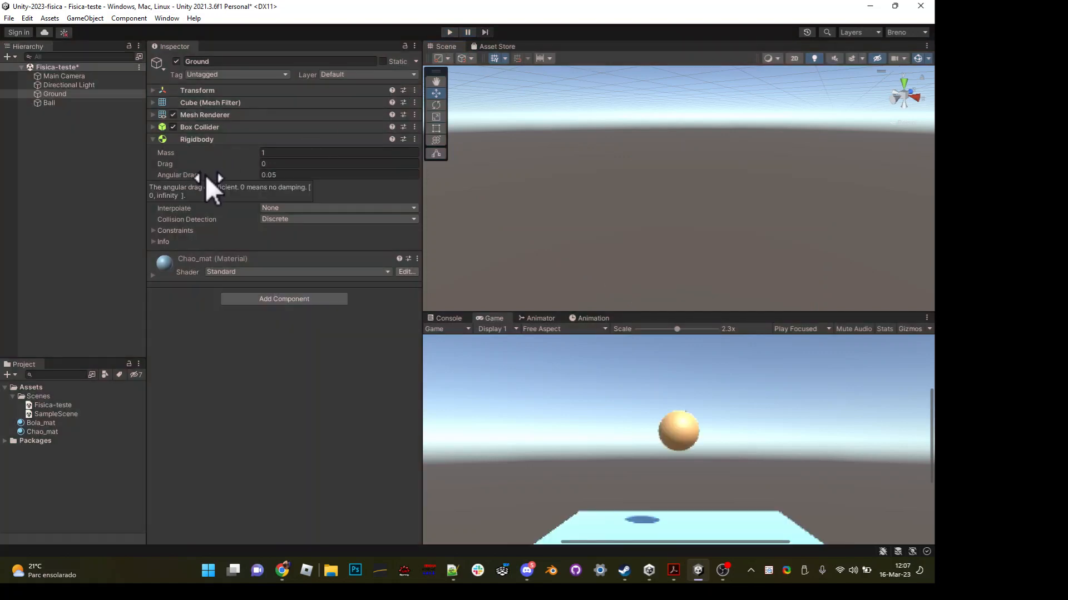
- Set the Ground's Rigidbody mass to 1000 and save the scene
{"action": "key", "text": "alt"}
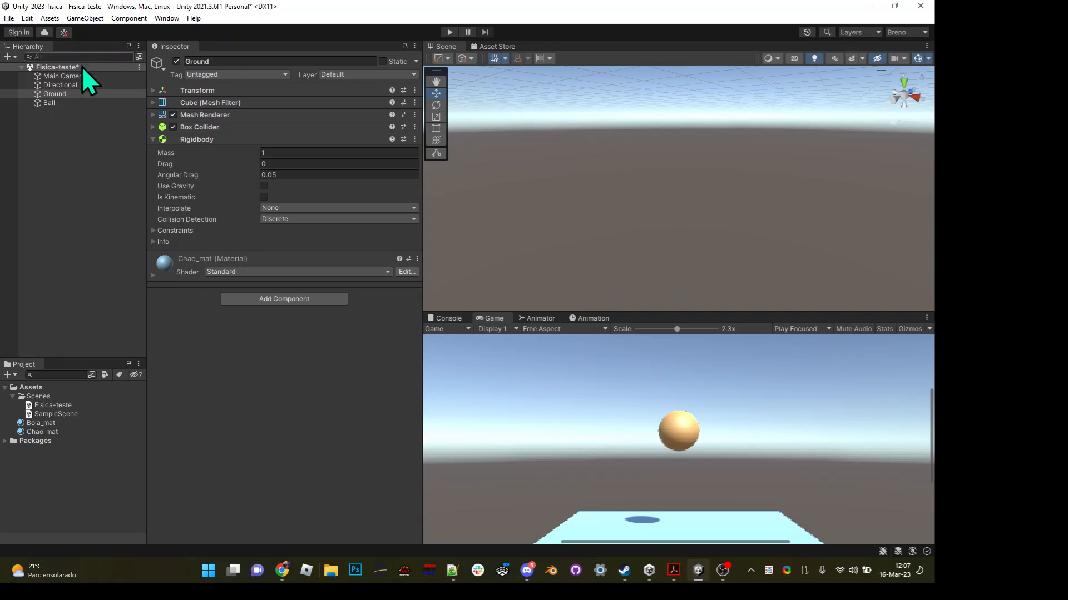
{"action": "key", "text": "f"}
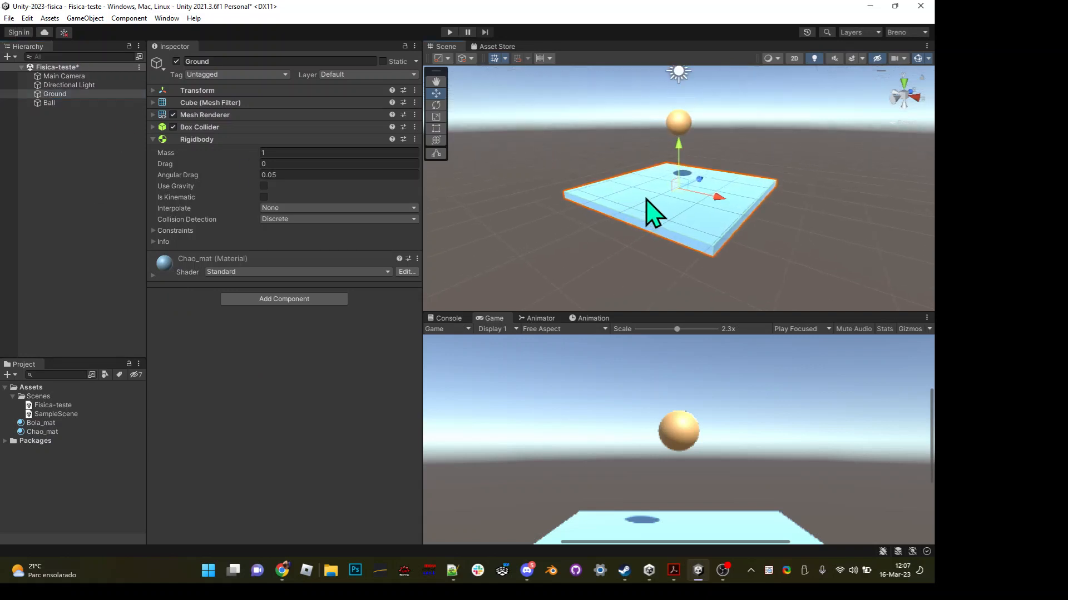
{"action": "left_click_drag", "start_coordinate": [648, 209], "coordinate": [662, 247], "text": "alt"}
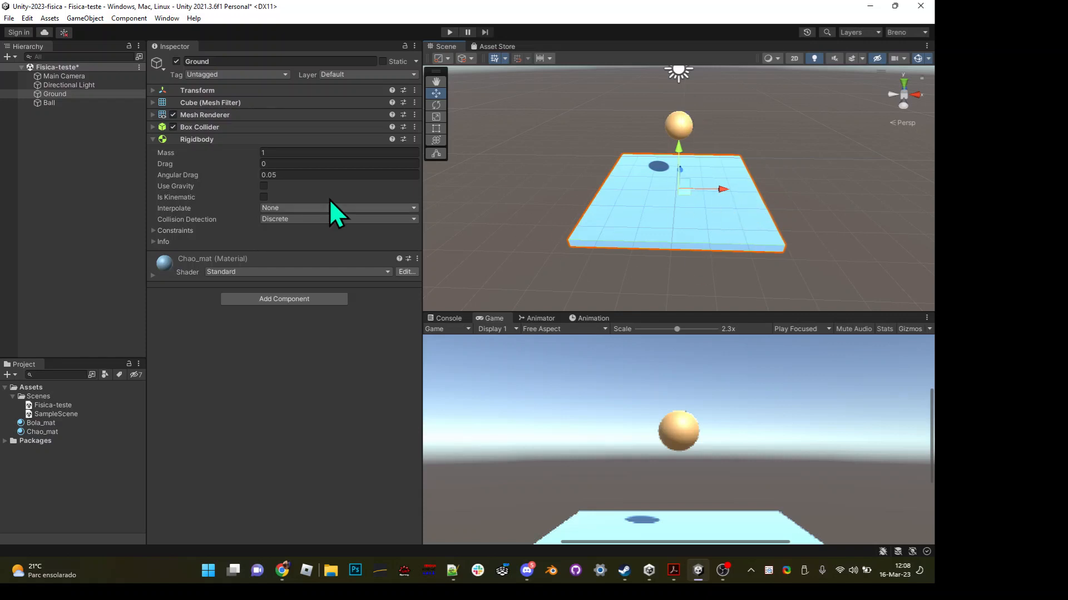
{"action": "left_click", "coordinate": [269, 153]}
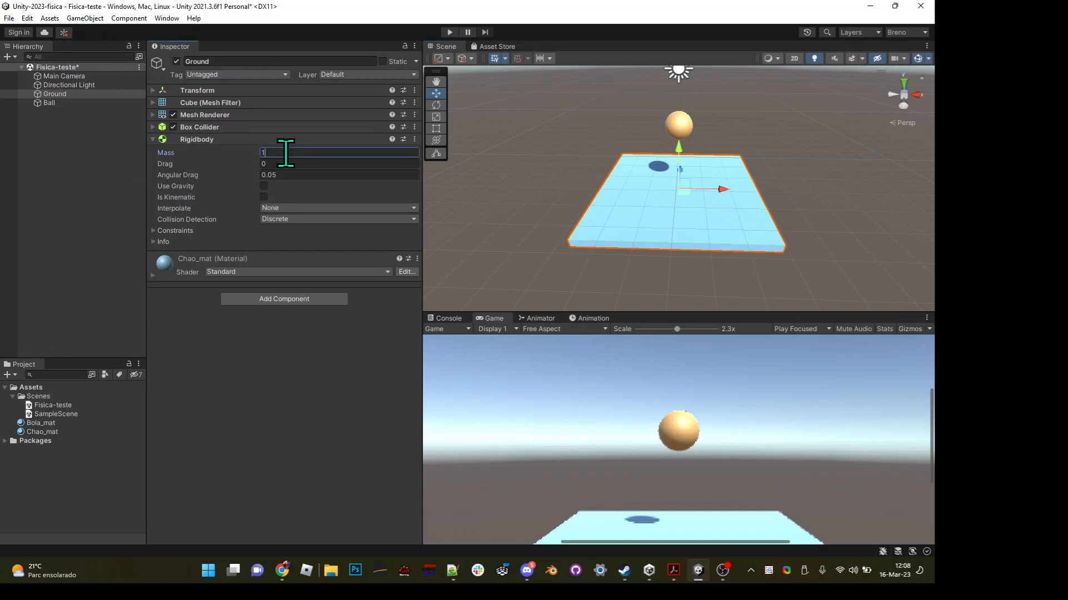
{"action": "type", "text": "000"}
{"action": "key", "text": "ctrl+s"}
- Run the scene to check how the Ground with mass 1000 reacts to the Ball from a low view, and stop
{"action": "left_click", "coordinate": [448, 33]}
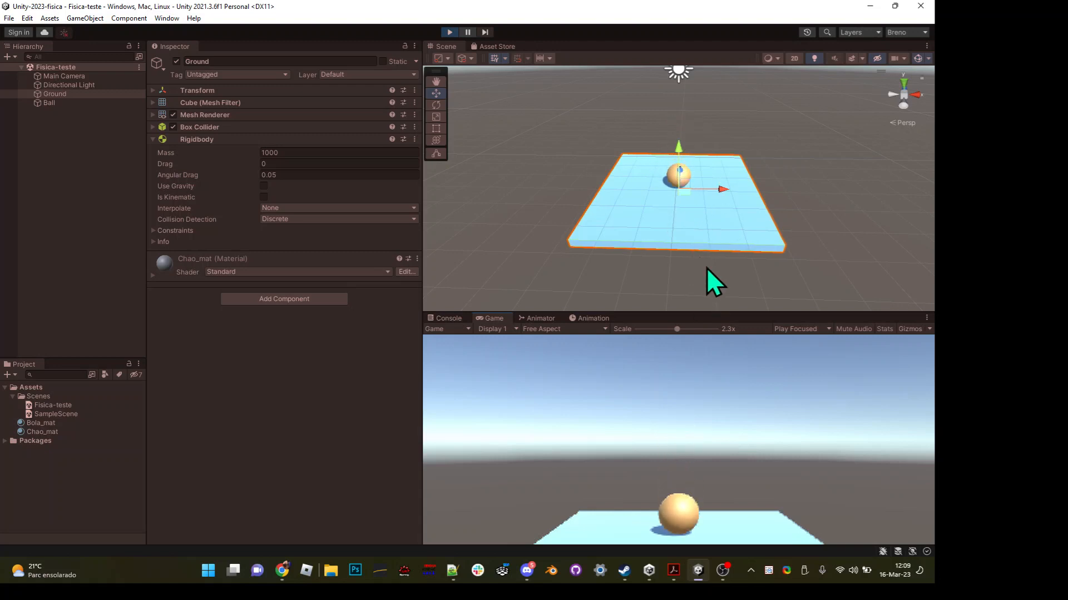
{"action": "left_click_drag", "start_coordinate": [706, 267], "coordinate": [710, 195], "text": "alt"}
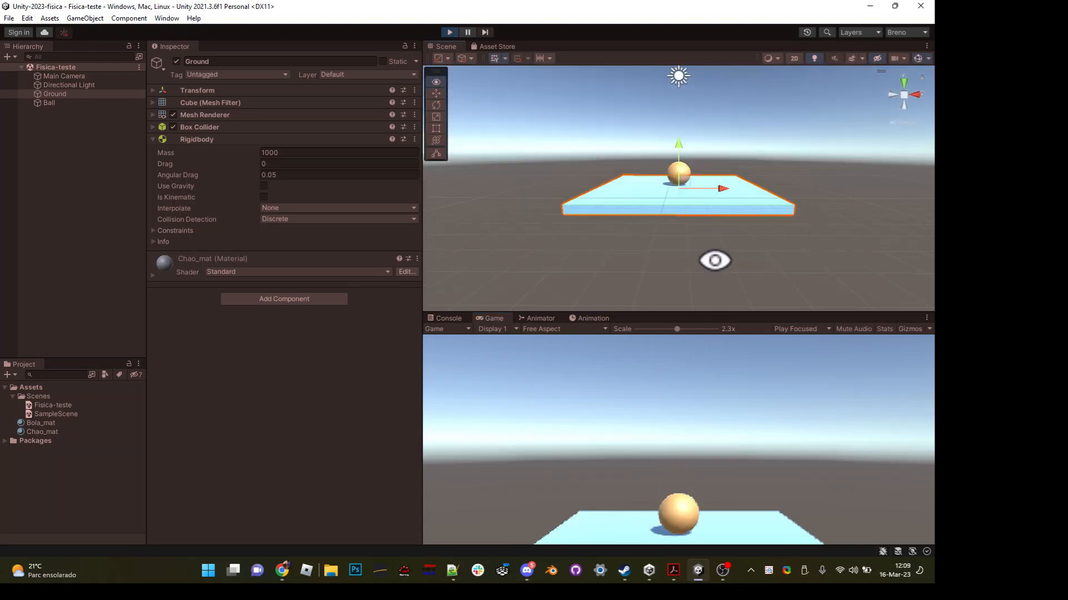
{"action": "right_click_drag", "start_coordinate": [653, 226], "coordinate": [745, 242], "text": "alt"}
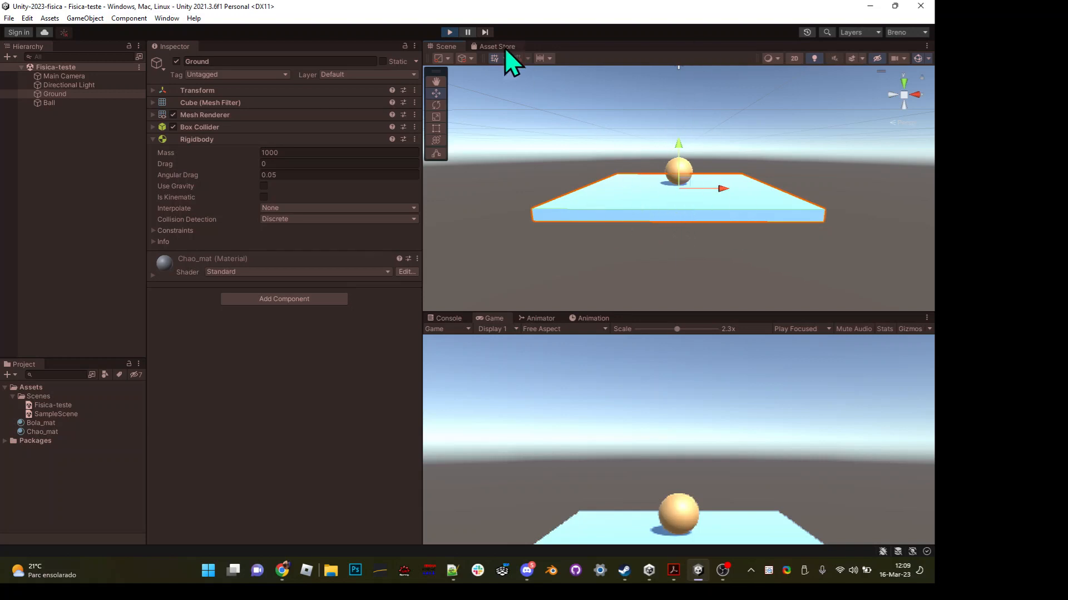
{"action": "left_click", "coordinate": [449, 32]}
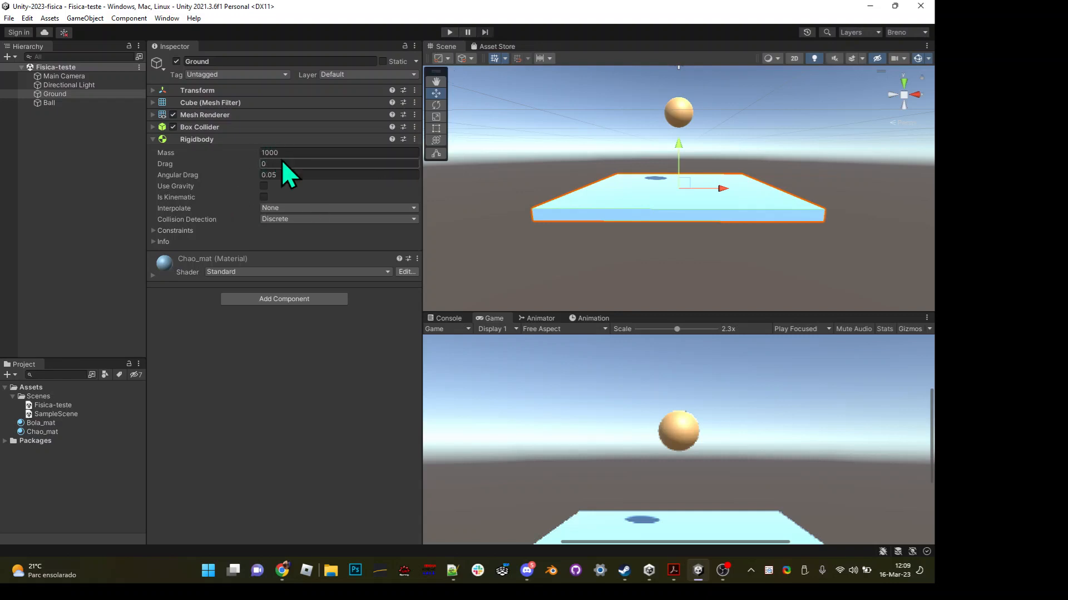
- Set the Ground's Rigidbody mass to 100 and run the scene
{"action": "left_click", "coordinate": [295, 152]}
{"action": "key", "text": "BackSpace"}
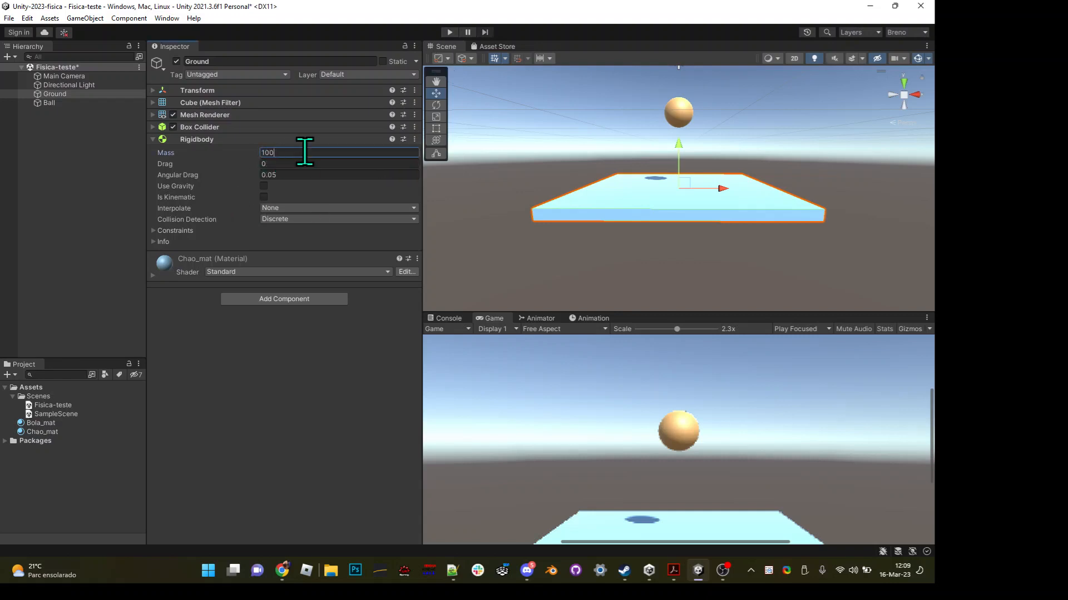
{"action": "left_click", "coordinate": [448, 32]}
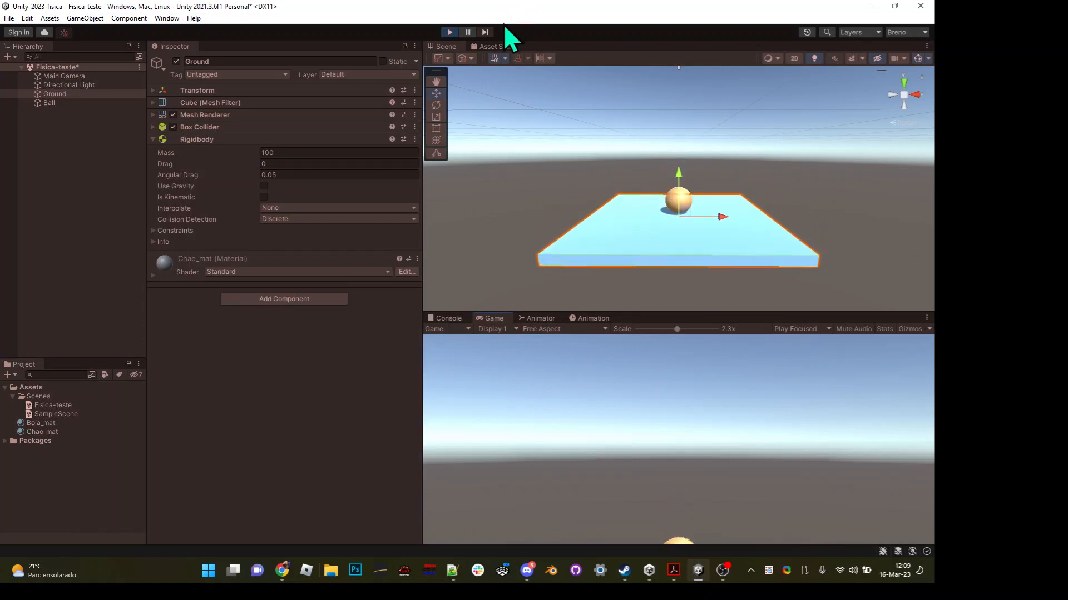
- Stop the test run and set the Ground's Rigidbody mass to 1000000
{"action": "left_click", "coordinate": [449, 32]}
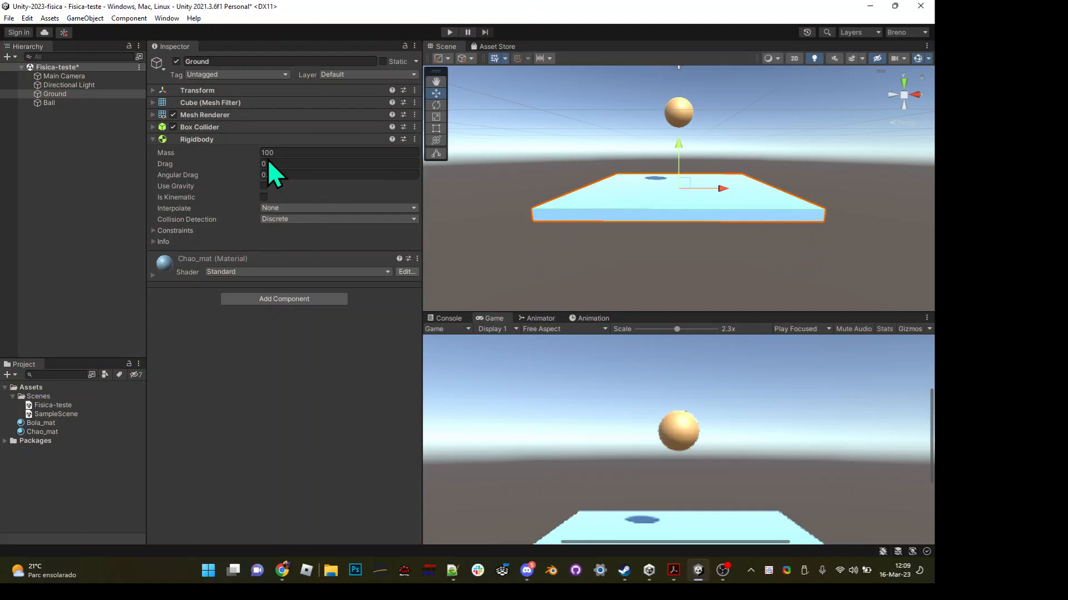
{"action": "left_click", "coordinate": [284, 152]}
{"action": "type", "text": "0"}
{"action": "type", "text": "0000"}
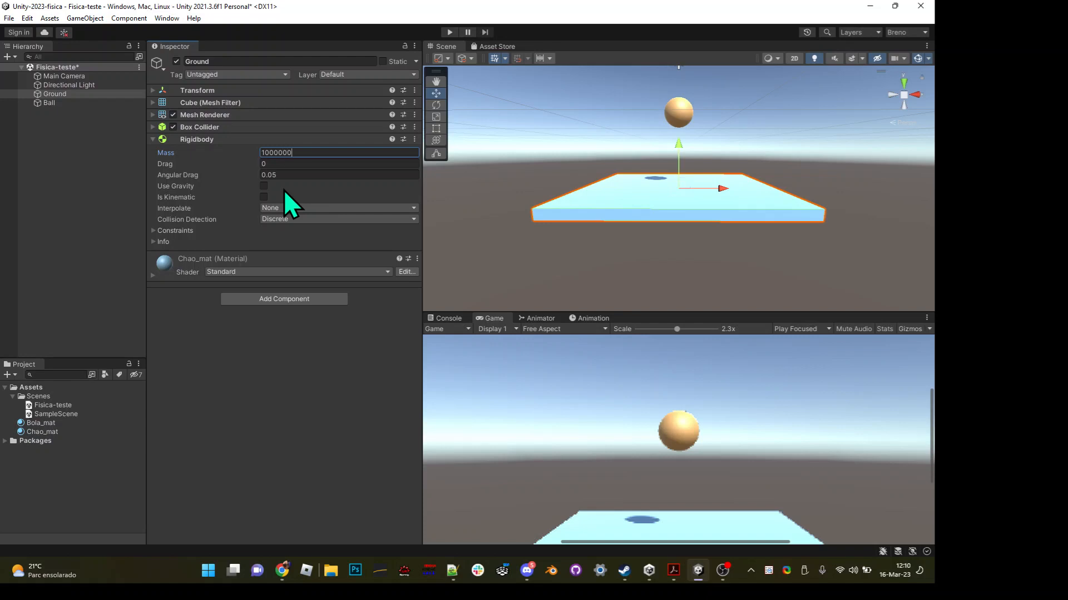
- Set the Ground's Rigidbody mass to 0.0000001
{"action": "key", "text": "shift+Left"}
{"action": "key", "text": "shift+Left"}
{"action": "key", "text": "shift+Left"}
{"action": "key", "text": "shift+Left"}
{"action": "key", "text": "shift+Left"}
{"action": "key", "text": "shift+Left"}
{"action": "key", "text": "shift+Left"}
{"action": "key", "text": "End"}
{"action": "double_click", "coordinate": [322, 150]}
{"action": "type", "text": "0.000000"}
{"action": "key", "text": "shift+Left"}
{"action": "type", "text": "1"}
{"action": "key", "text": "shift+Left"}
{"action": "key", "text": "shift+Left"}
{"action": "key", "text": "shift+Left"}
{"action": "key", "text": "shift+Left"}
{"action": "key", "text": "shift+Left"}
{"action": "key", "text": "shift+Left"}
{"action": "key", "text": "shift+Left"}
{"action": "key", "text": "shift+Left"}
{"action": "type", "text": "0.0000001"}
{"action": "key", "text": "Return"}
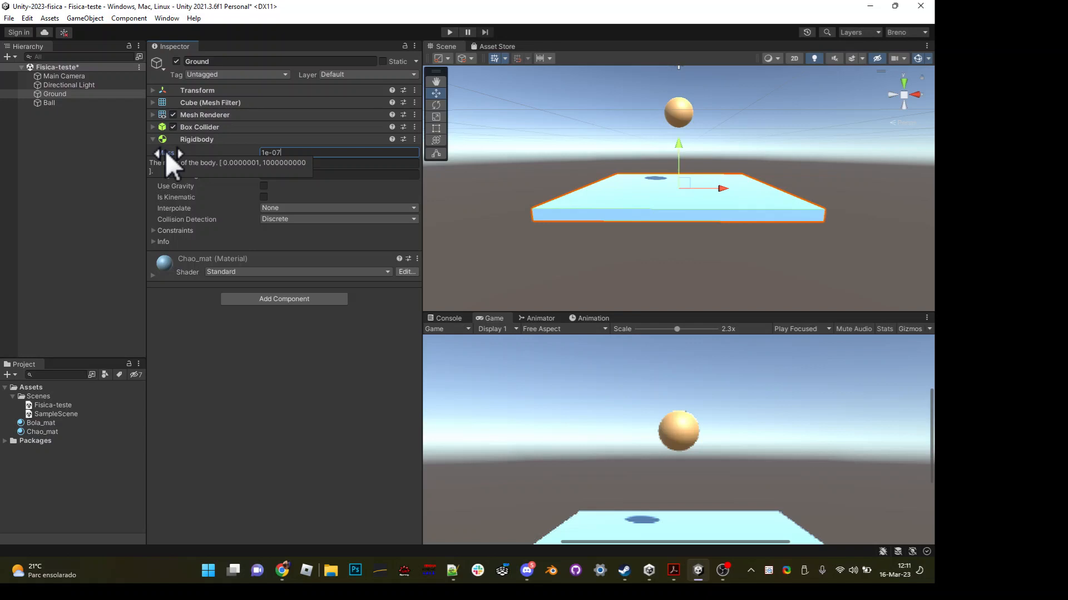
- Try to set the Ground's Rigidbody mass to 0
{"action": "key", "text": "shift+Left"}
{"action": "key", "text": "shift+Left"}
{"action": "key", "text": "shift+Left"}
{"action": "key", "text": "shift+Left"}
{"action": "key", "text": "shift+Left"}
{"action": "key", "text": "BackSpace"}
{"action": "type", "text": "0"}
{"action": "key", "text": "Return"}
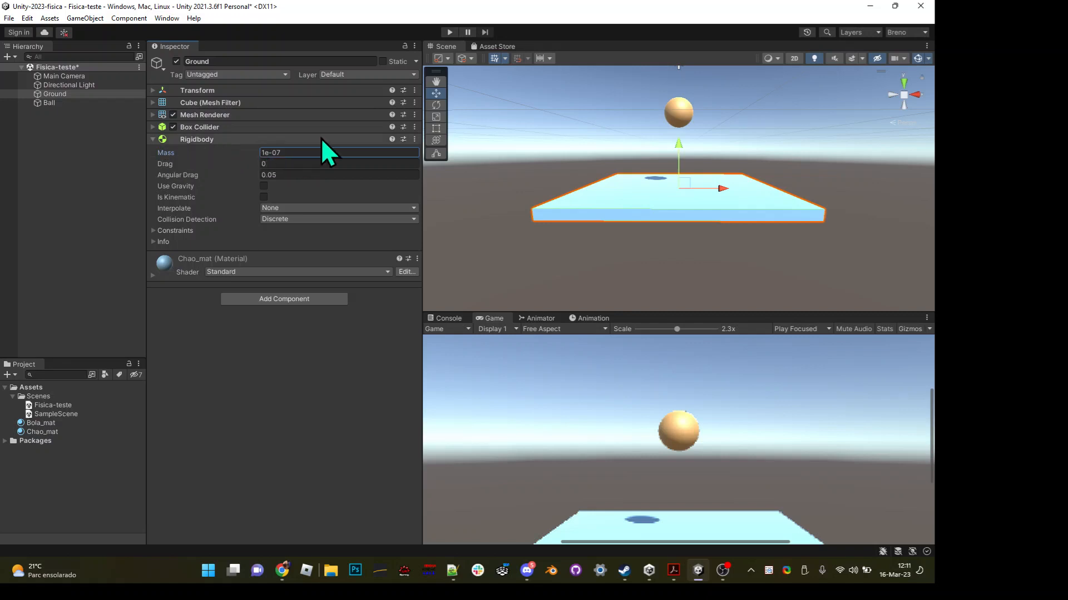
{"action": "left_click", "coordinate": [294, 151]}
{"action": "type", "text": "0"}
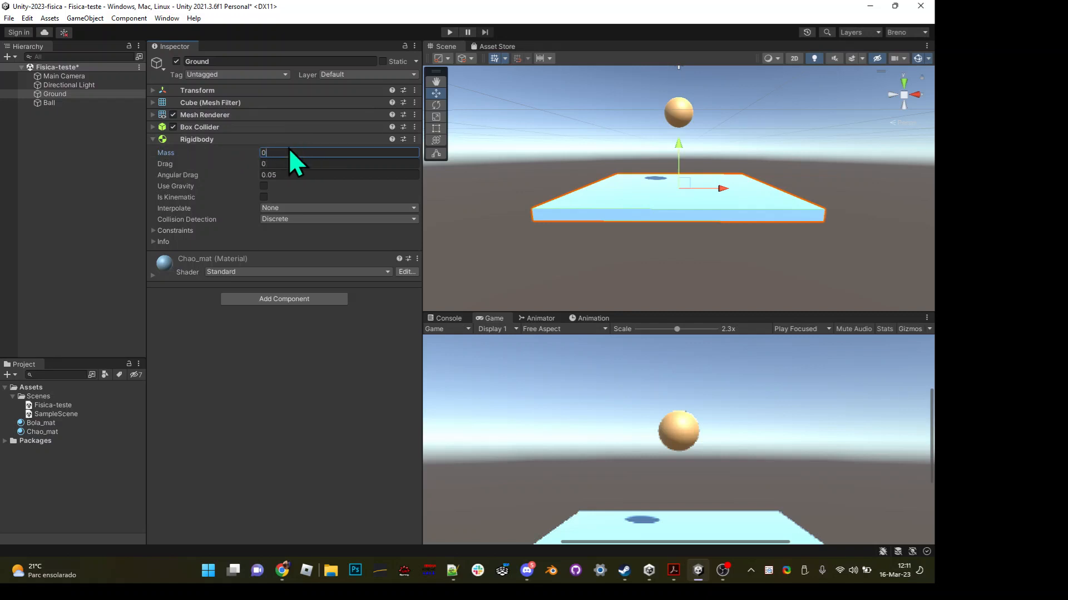
{"action": "key", "text": "Return"}
- Set the Ground's Rigidbody mass to 100000 and clear the selection
{"action": "left_click", "coordinate": [288, 152]}
{"action": "type", "text": "100000"}
{"action": "left_click", "coordinate": [60, 449]}
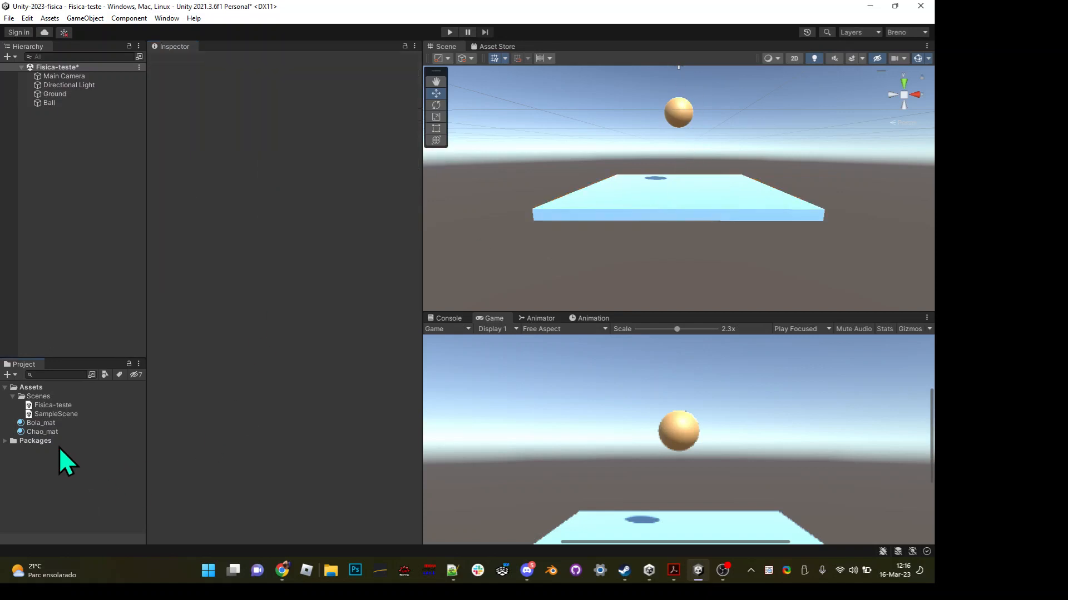
- Create a Physic Material named Bouncy in the Assets folder
{"action": "left_click", "coordinate": [29, 388]}
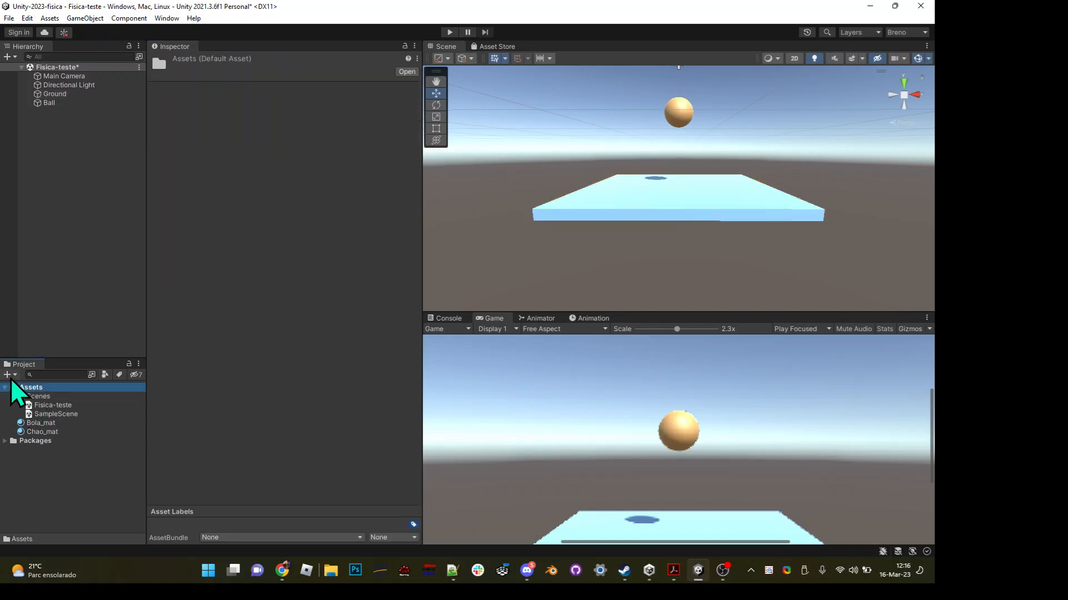
{"action": "left_click", "coordinate": [11, 375]}
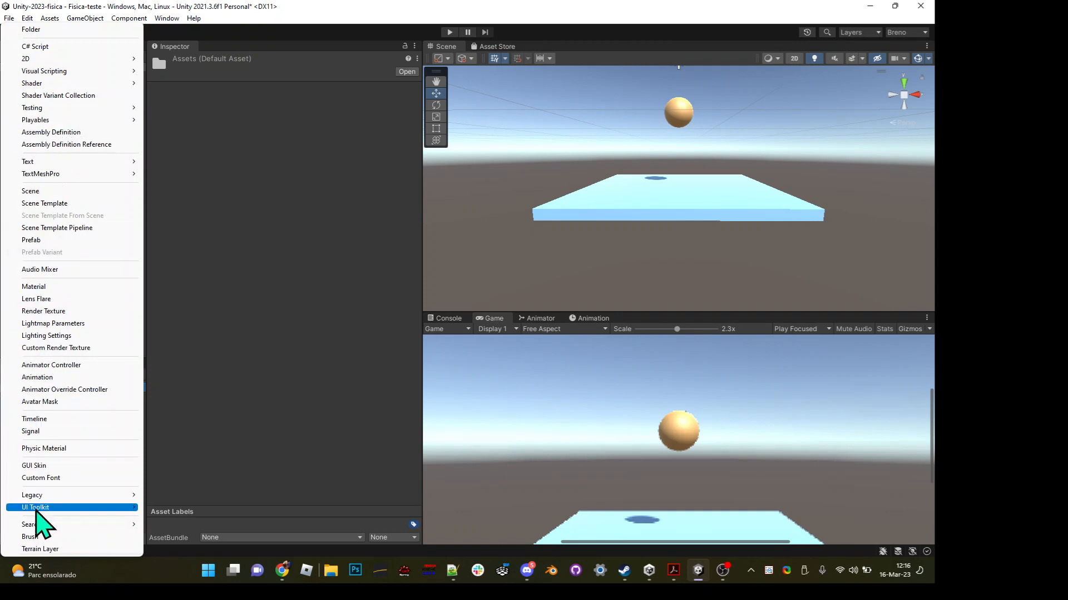
{"action": "left_click", "coordinate": [52, 449]}
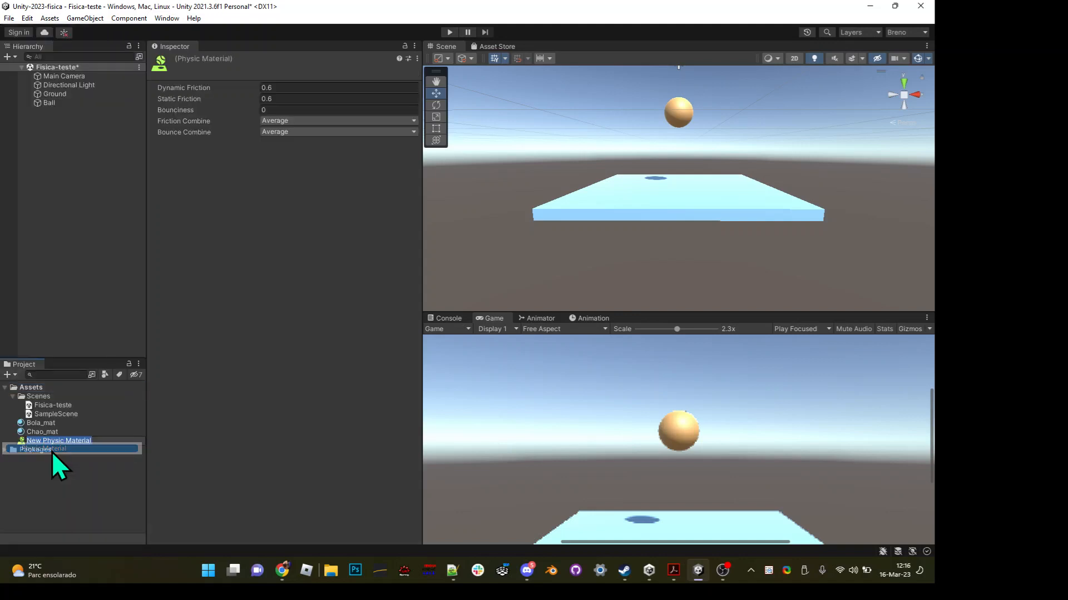
{"action": "type", "text": "Bouncy"}
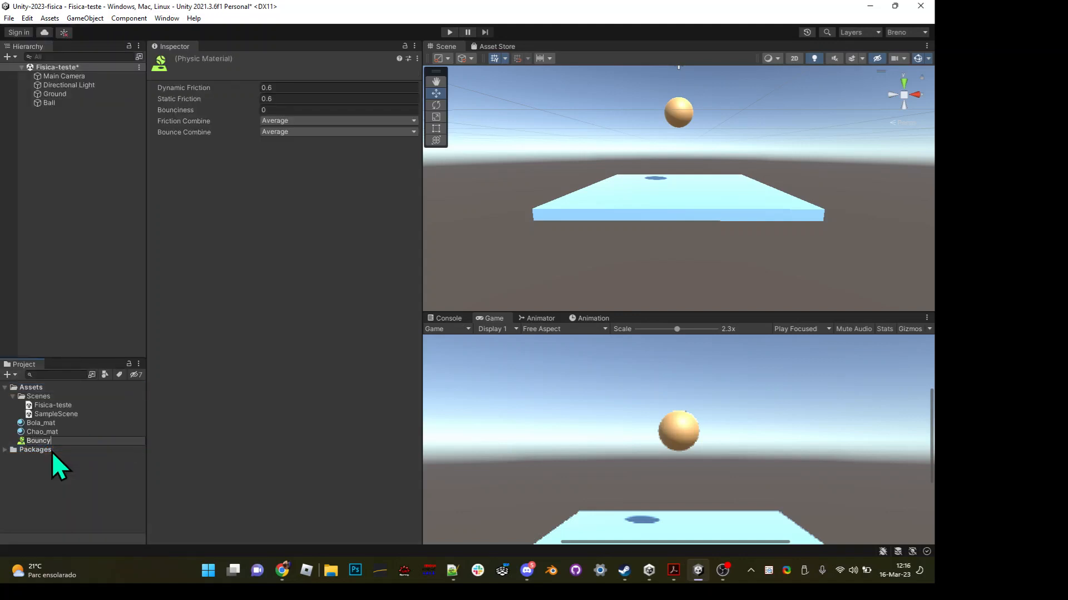
{"action": "key", "text": "Return"}
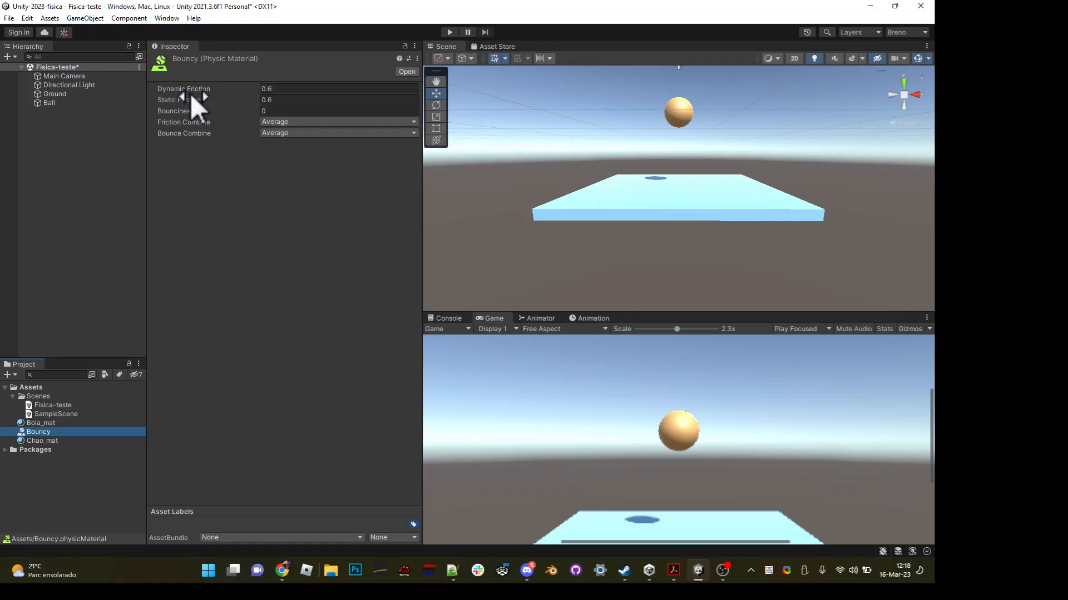
- Set the Bouncy material's Bounciness to 1 and apply the material to the Ball
{"action": "left_click", "coordinate": [294, 109]}
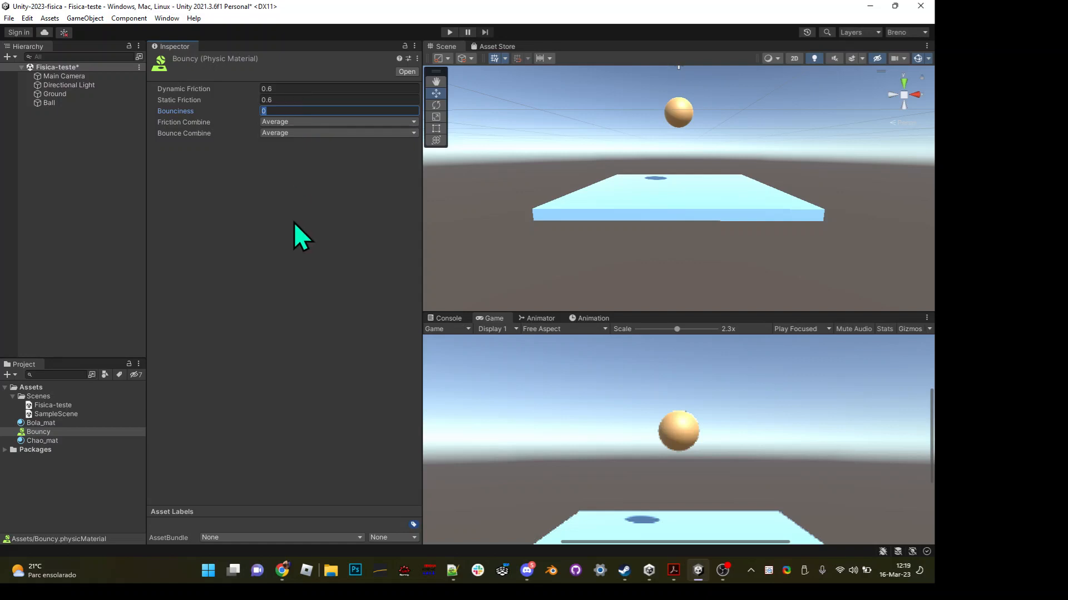
{"action": "type", "text": "1"}
{"action": "left_click_drag", "start_coordinate": [45, 432], "coordinate": [678, 112]}
- Enable Is Kinematic on the Ground, run the scene to test the Ball's bounce, and pause it
{"action": "left_click", "coordinate": [55, 94]}
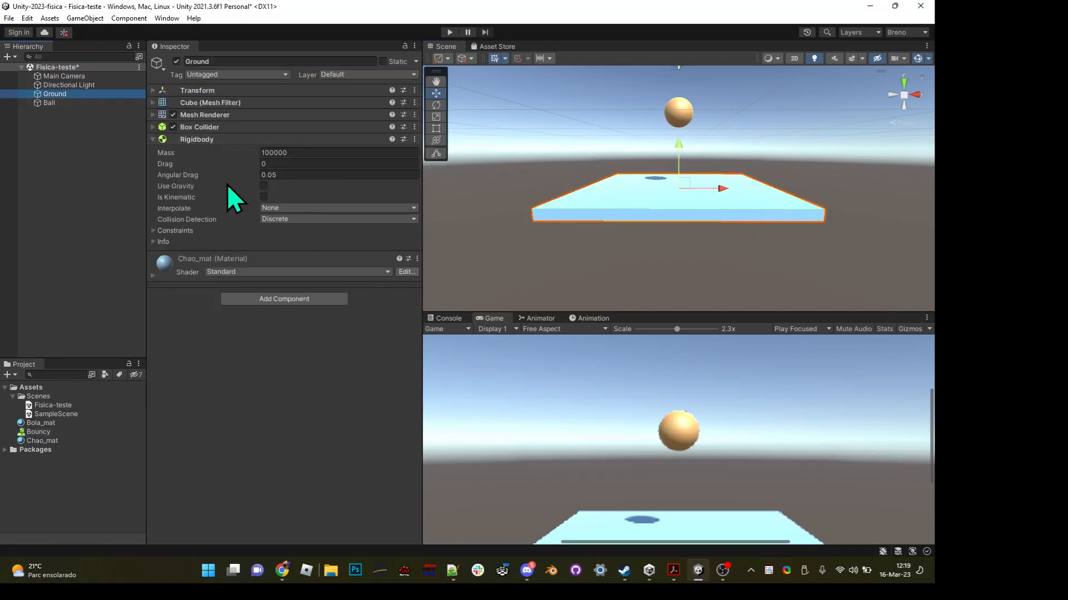
{"action": "left_click", "coordinate": [264, 197]}
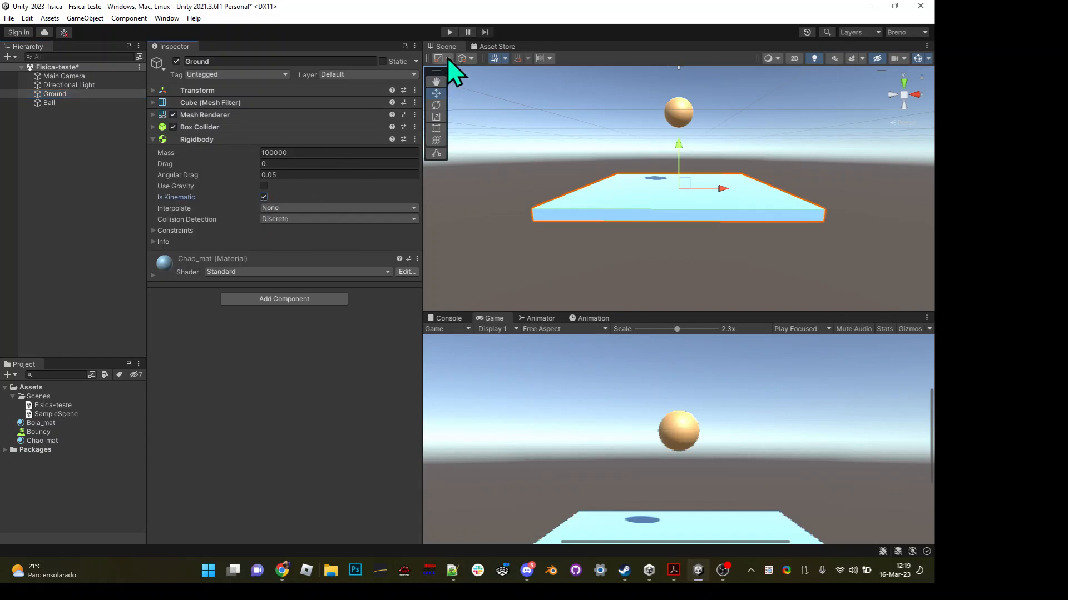
{"action": "left_click", "coordinate": [449, 32]}
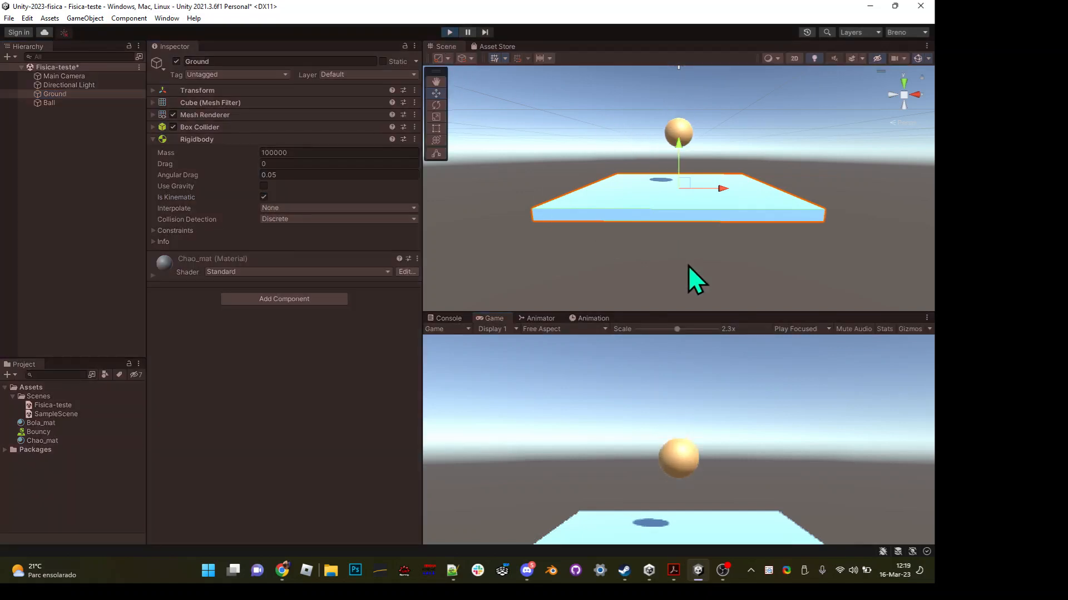
{"action": "left_click", "coordinate": [467, 32]}
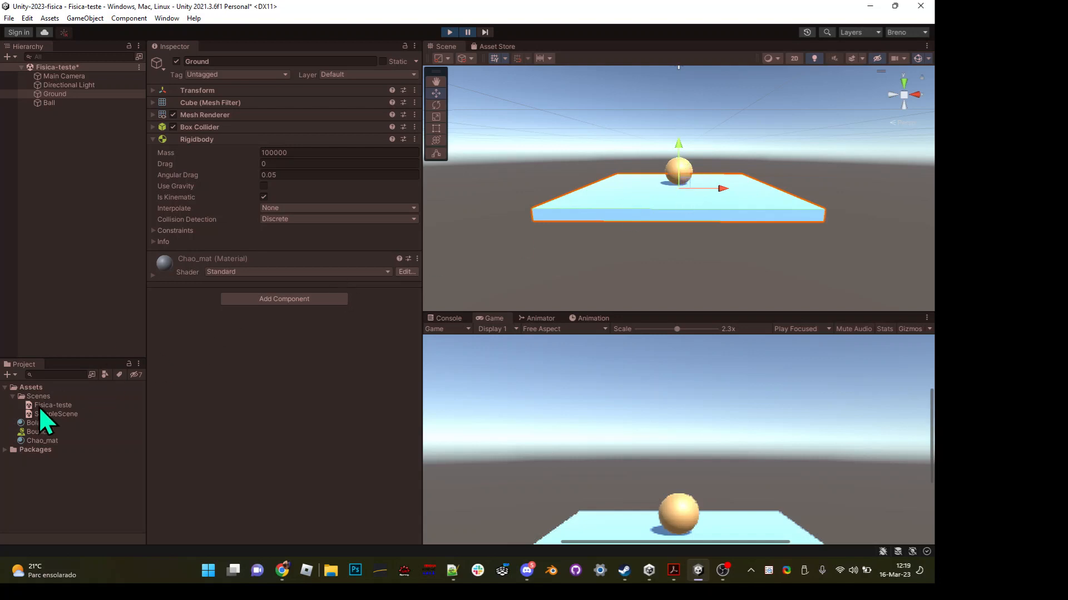
- Examine the Bouncy material's friction, bounciness and combine settings while the scene is paused
{"action": "left_click", "coordinate": [36, 433]}
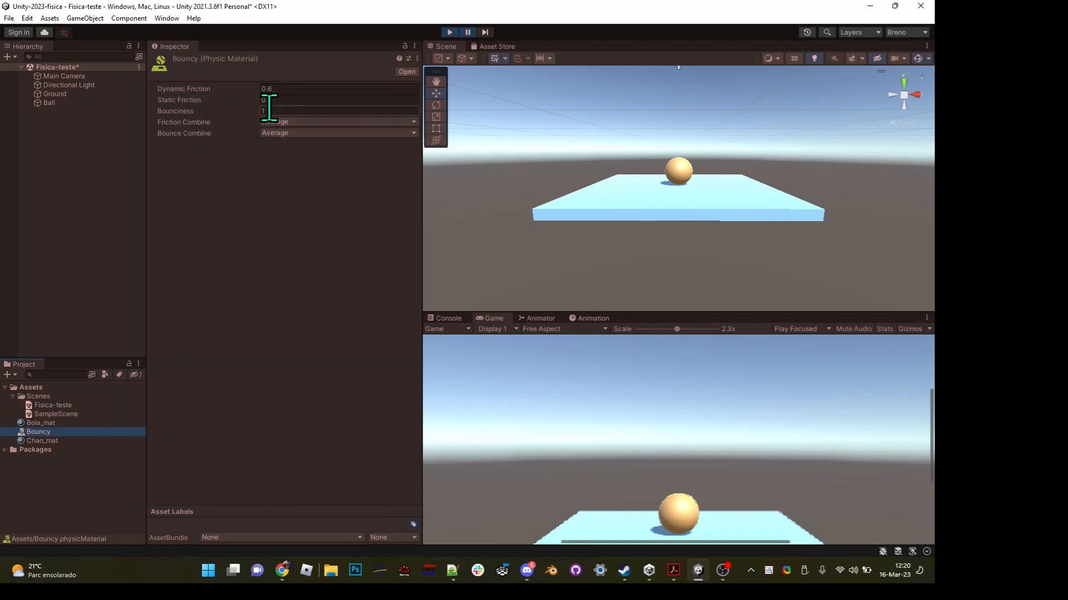
{"action": "type", "text": ".6"}
{"action": "key", "text": "Return"}
{"action": "key", "text": "alt"}
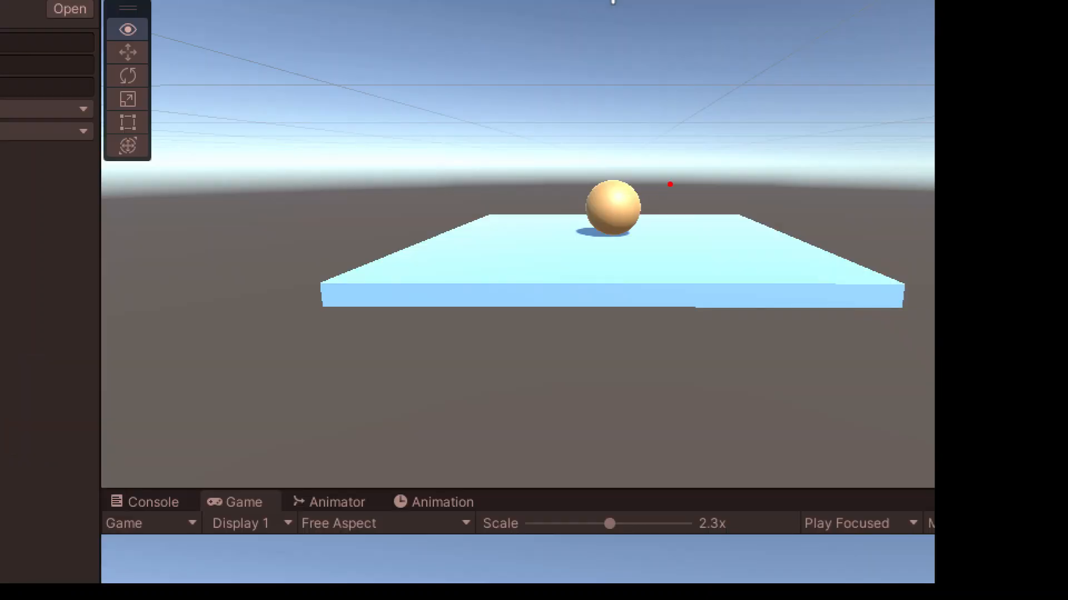
{"action": "type", "text": "t"}
{"action": "type", "text": "1"}
{"action": "key", "text": "Return"}
{"action": "key", "text": "Return"}
{"action": "key", "text": "Return"}
{"action": "type", "text": "0"}
{"action": "key", "text": "Return"}
{"action": "key", "text": "Return"}
{"action": "key", "text": "Return"}
{"action": "type", "text": "0.5"}
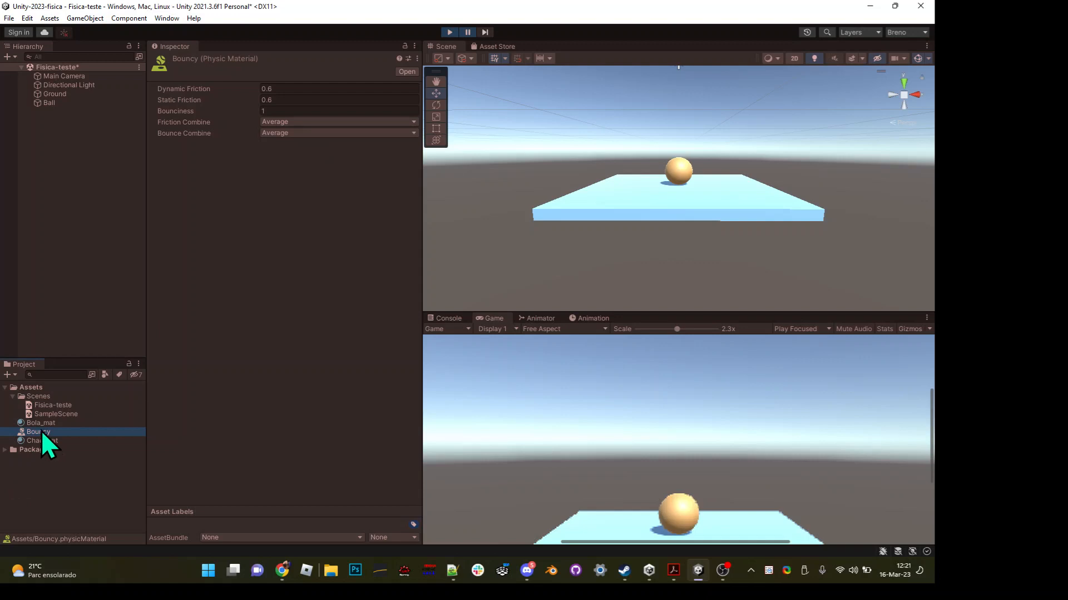
- Apply the Bouncy material to the Ground in the paused scene and check the physic material on its Box Collider
{"action": "left_click_drag", "start_coordinate": [44, 432], "coordinate": [61, 94]}
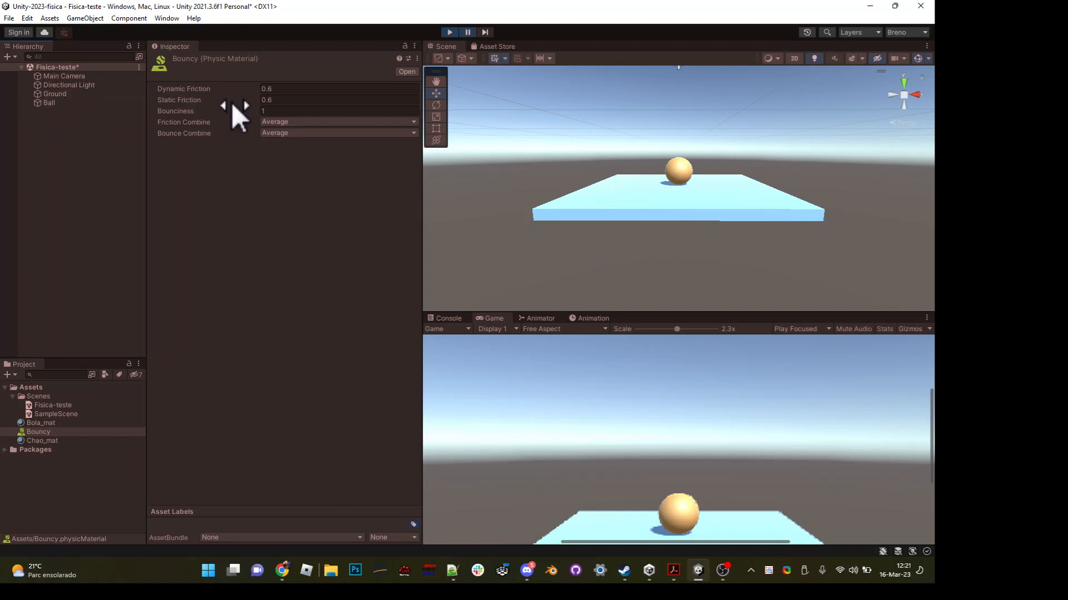
{"action": "left_click", "coordinate": [62, 96]}
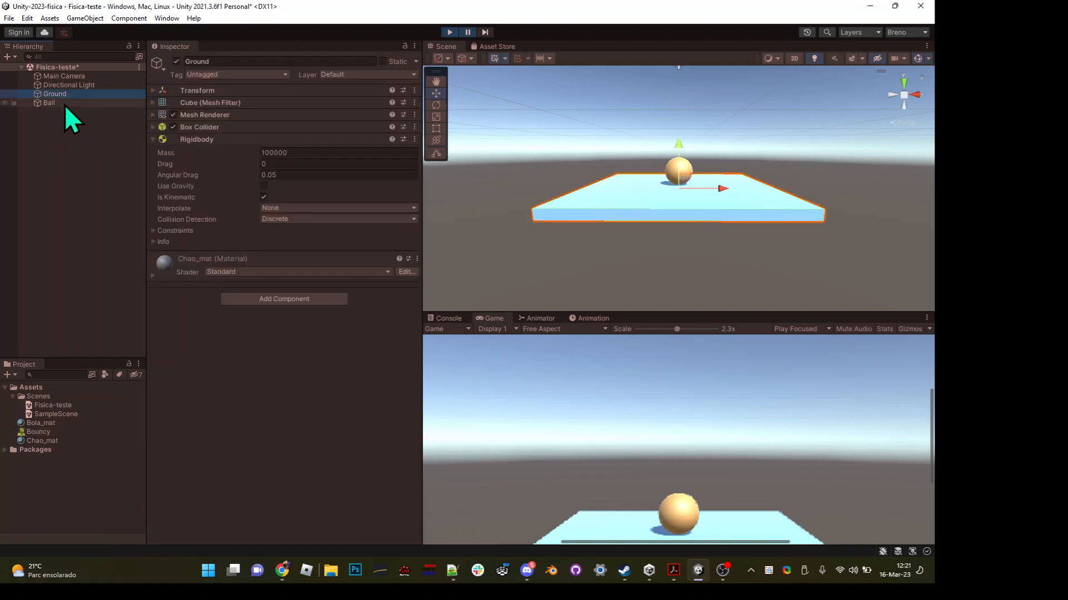
{"action": "left_click", "coordinate": [155, 127]}
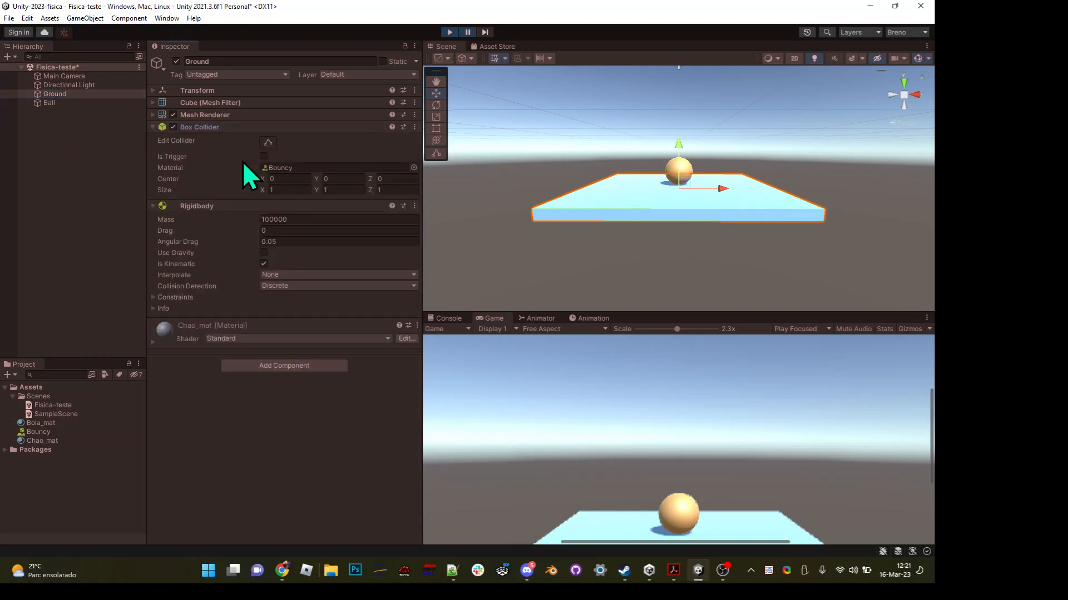
{"action": "key", "text": "alt"}
- Check the physic material on the Ball's Sphere Collider and stop the test run
{"action": "left_click", "coordinate": [60, 102]}
{"action": "left_click", "coordinate": [154, 114]}
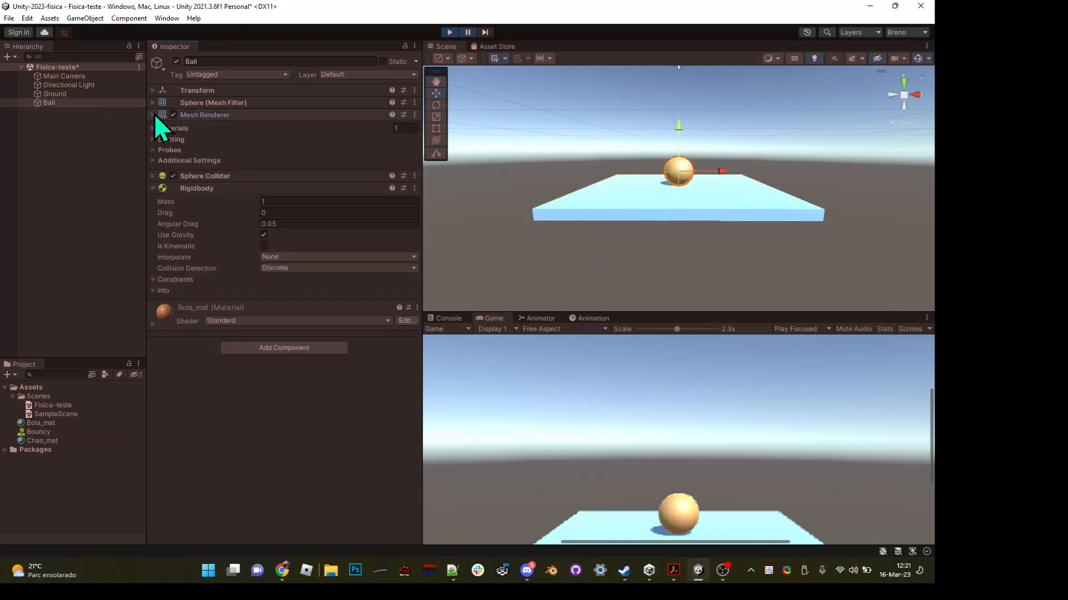
{"action": "left_click", "coordinate": [154, 114]}
{"action": "left_click", "coordinate": [154, 127]}
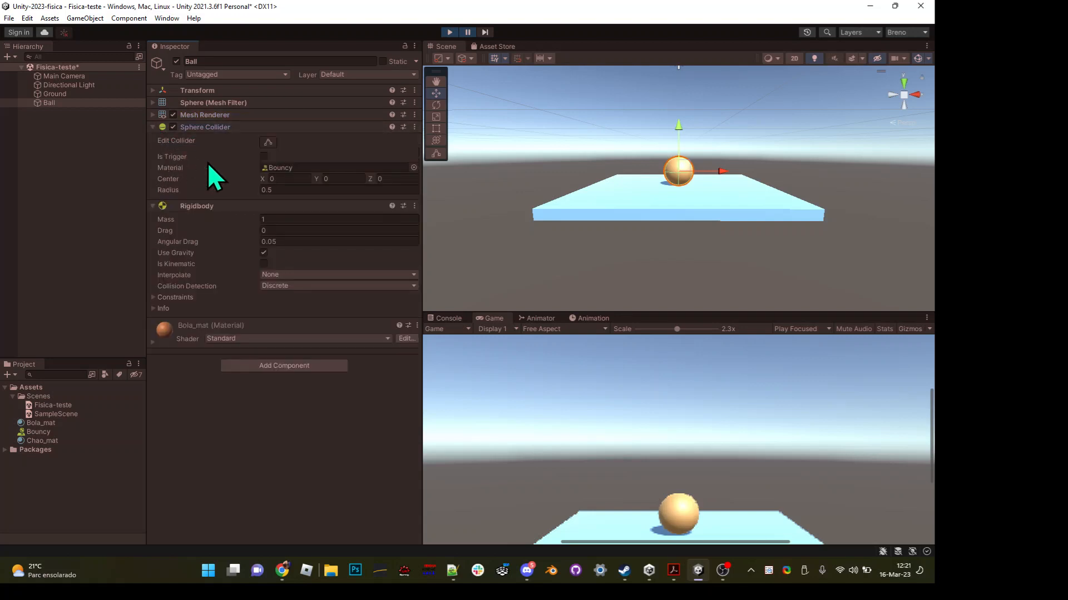
{"action": "key", "text": "alt"}
{"action": "key", "text": "alt"}
{"action": "left_click", "coordinate": [449, 32]}
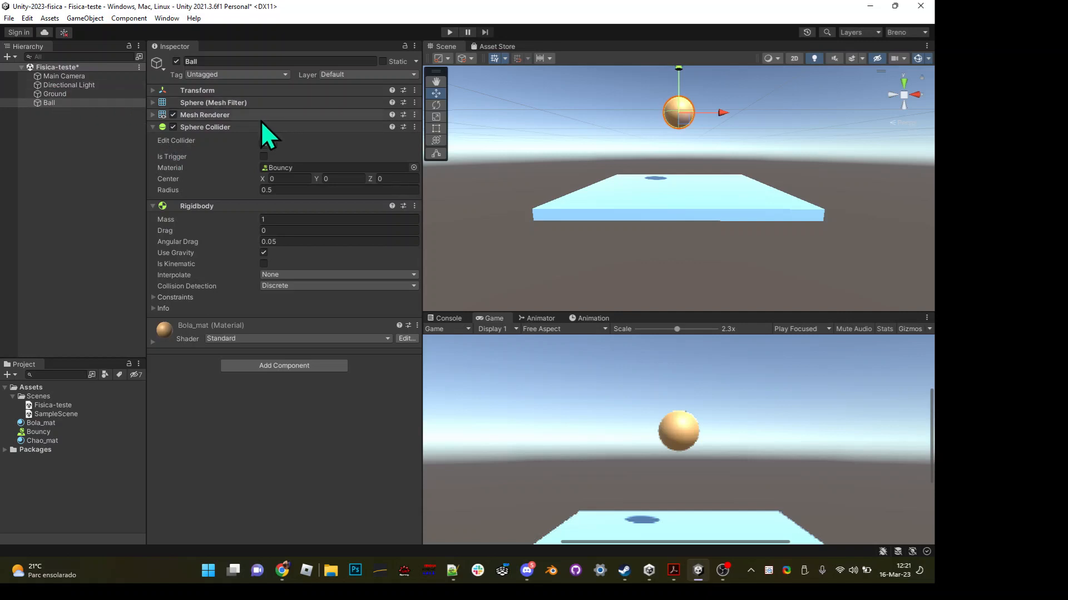
- Assign the Bouncy material to the Ground's Box Collider and run the scene to test the bounce, then stop it
{"action": "left_click", "coordinate": [52, 95]}
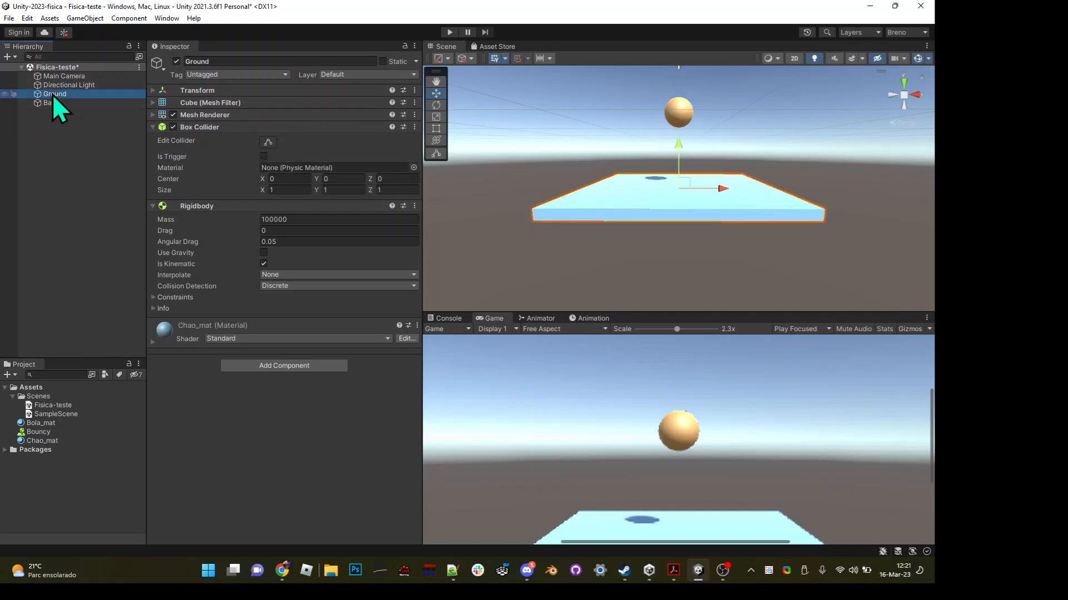
{"action": "left_click_drag", "start_coordinate": [42, 433], "coordinate": [285, 168]}
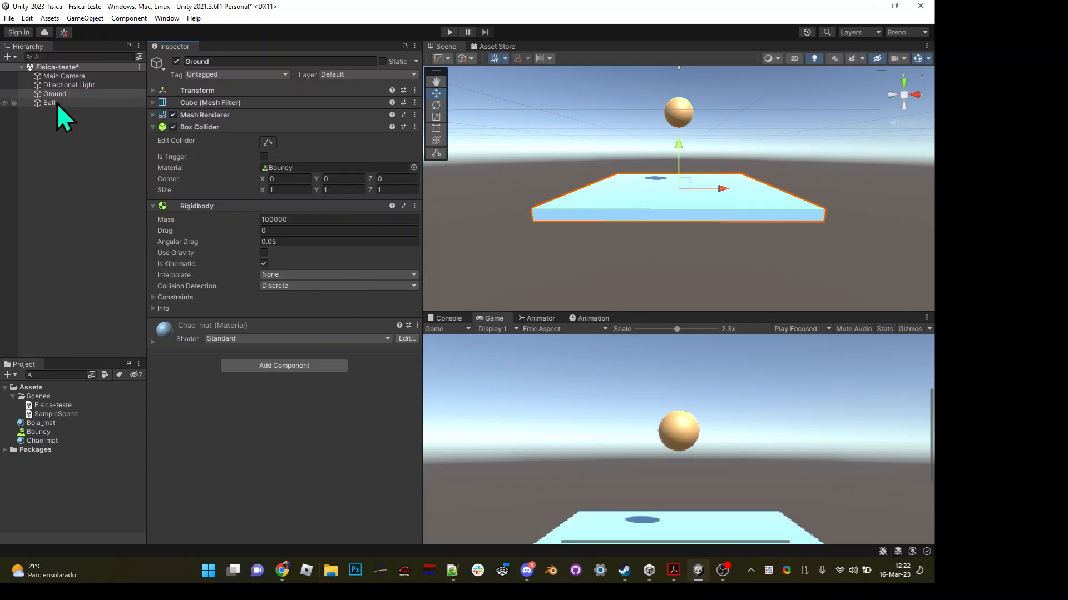
{"action": "left_click", "coordinate": [449, 31]}
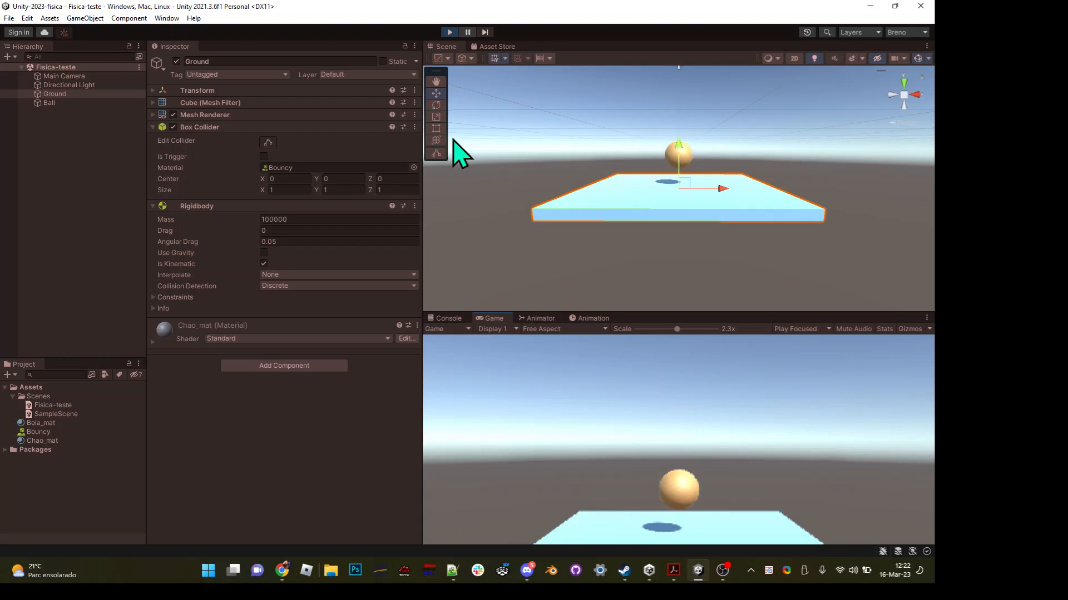
{"action": "left_click", "coordinate": [448, 31]}
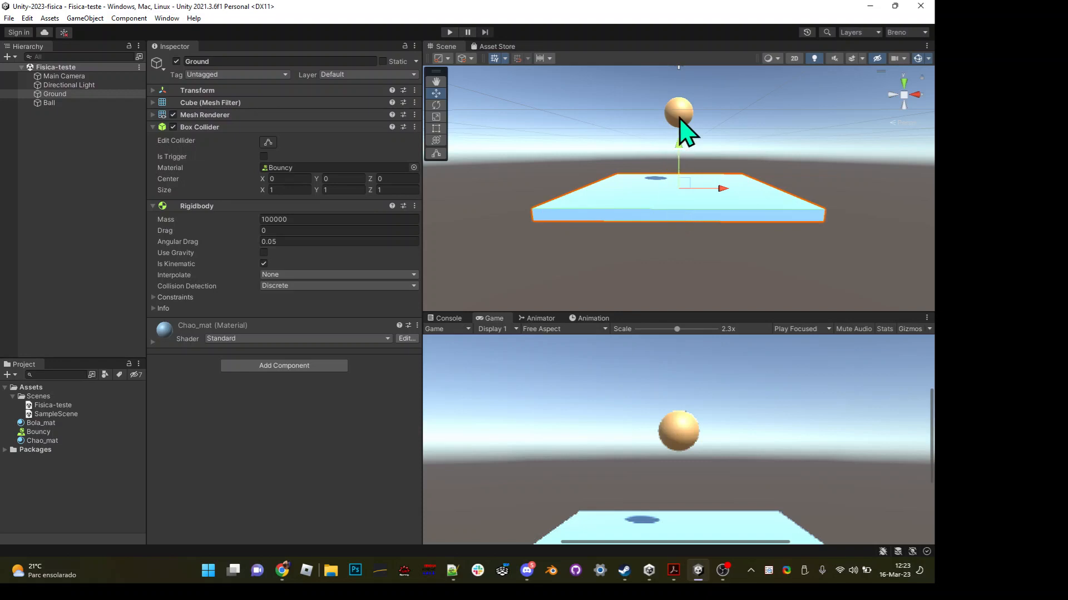
- Remove the Bouncy material from the Ground's Box Collider and check the physic material on the Ball's Sphere Collider
{"action": "left_click", "coordinate": [55, 94]}
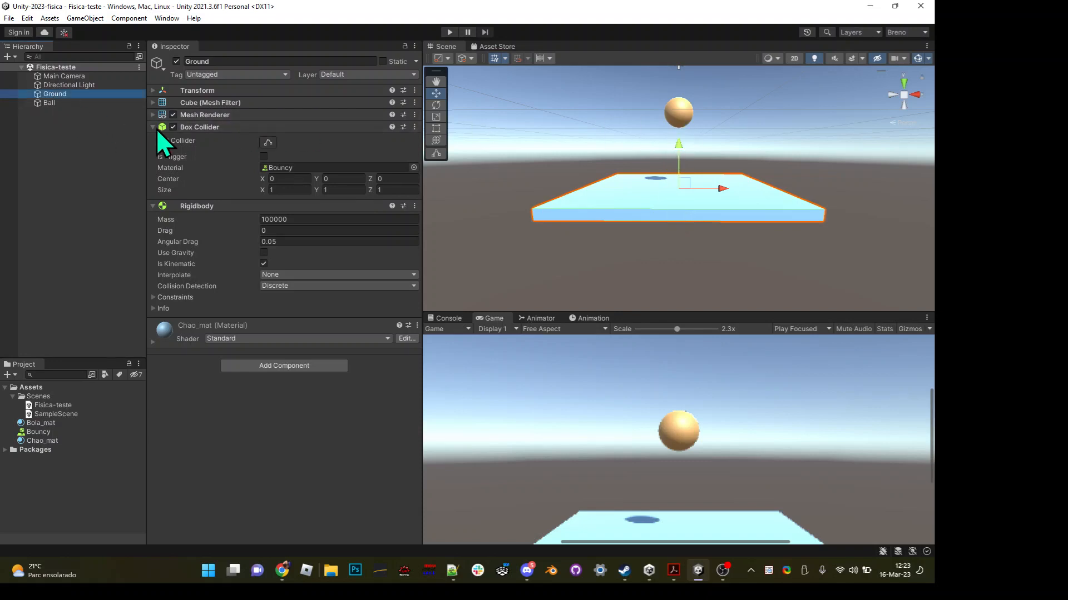
{"action": "left_click", "coordinate": [292, 168]}
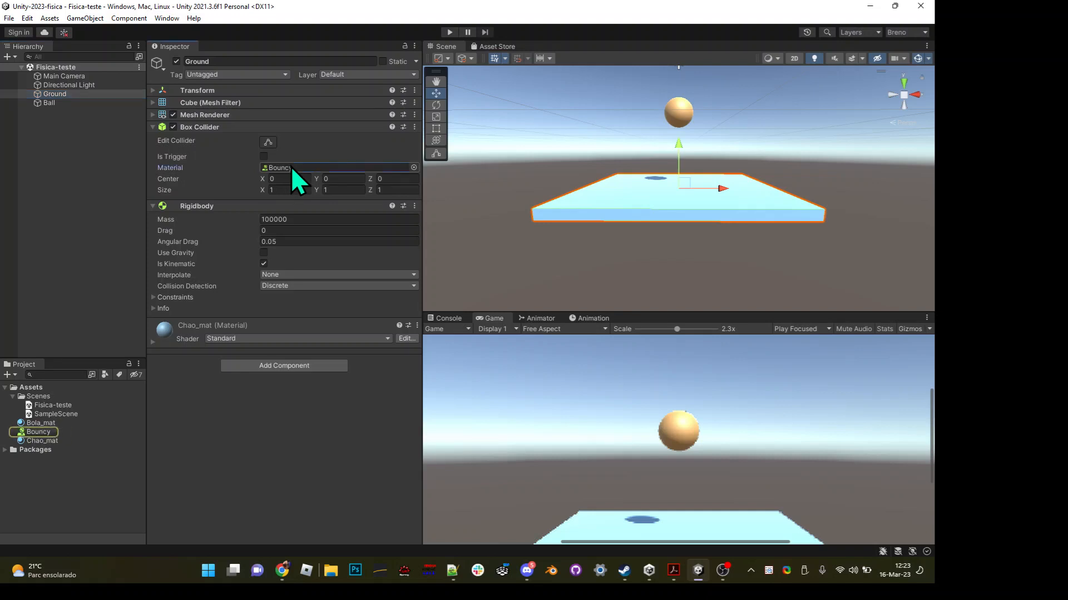
{"action": "key", "text": "Delete"}
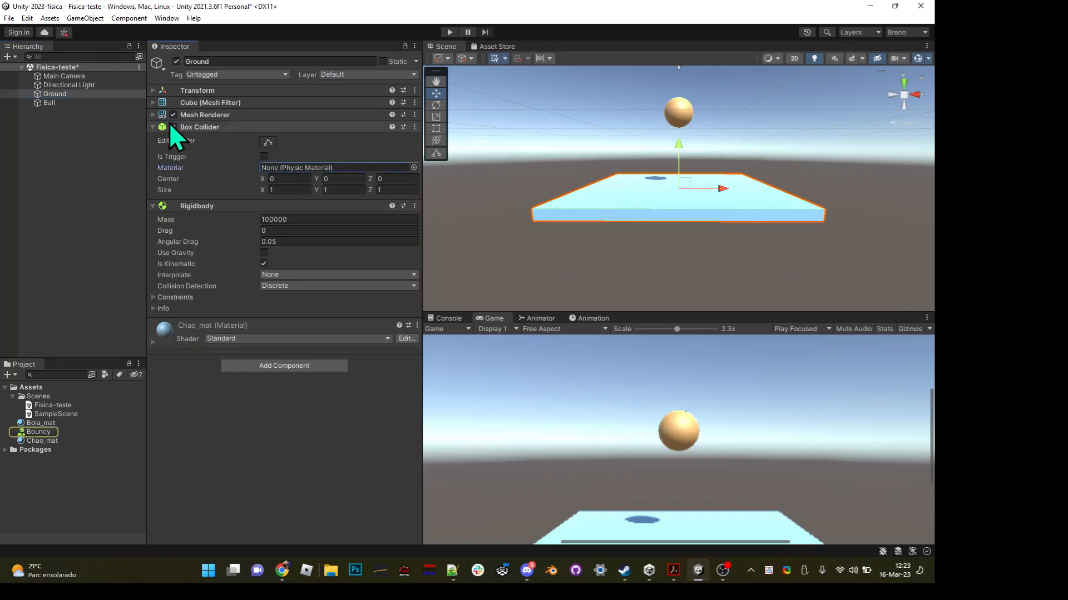
{"action": "left_click", "coordinate": [53, 103]}
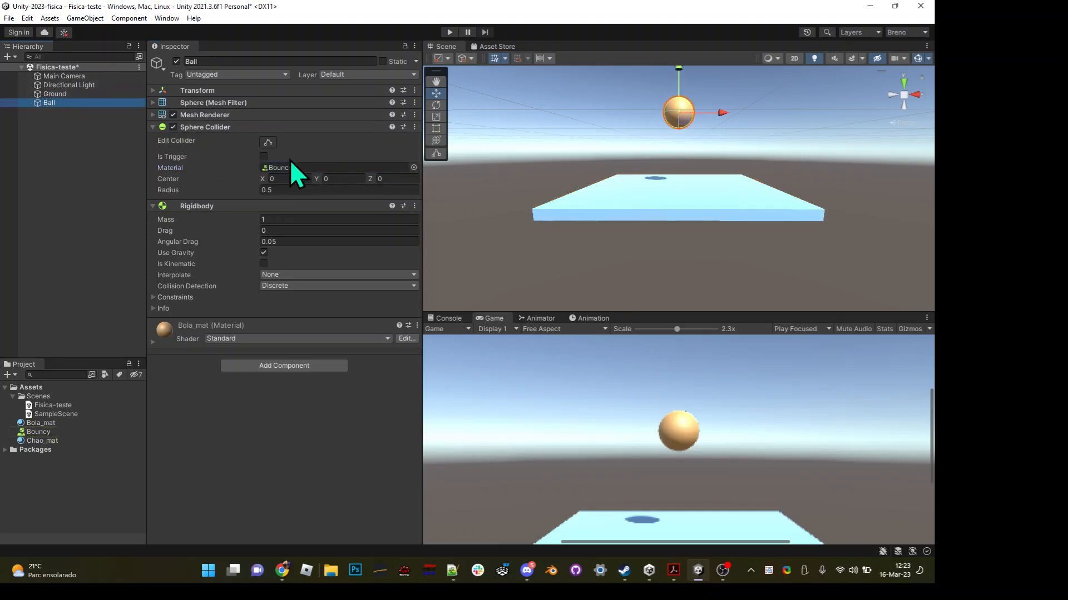
- Set the Bouncy material's Bounce Combine to Maximum
{"action": "left_click", "coordinate": [38, 433]}
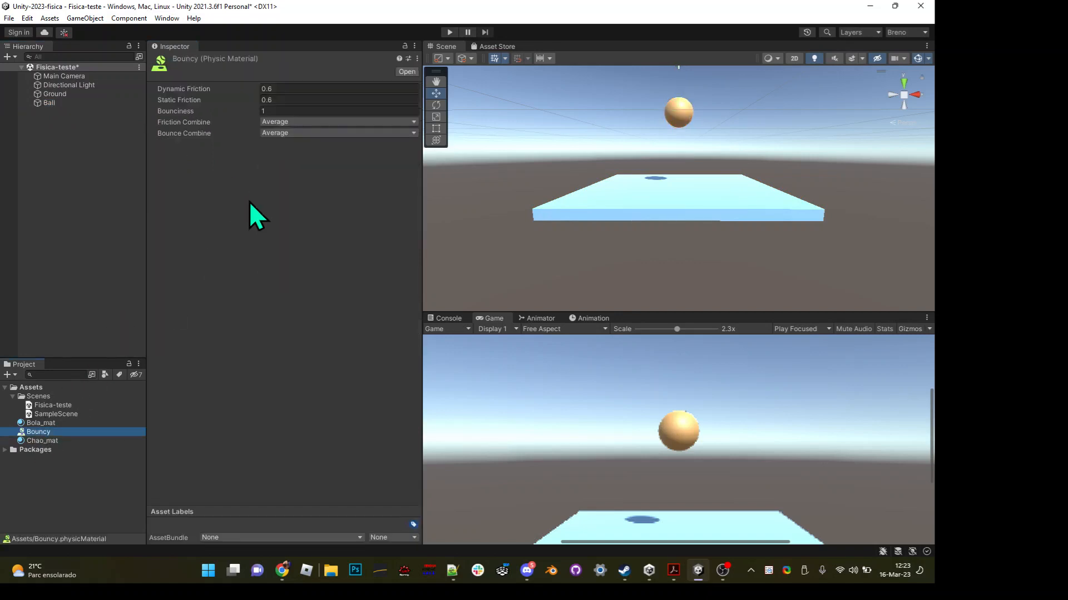
{"action": "left_click", "coordinate": [281, 133]}
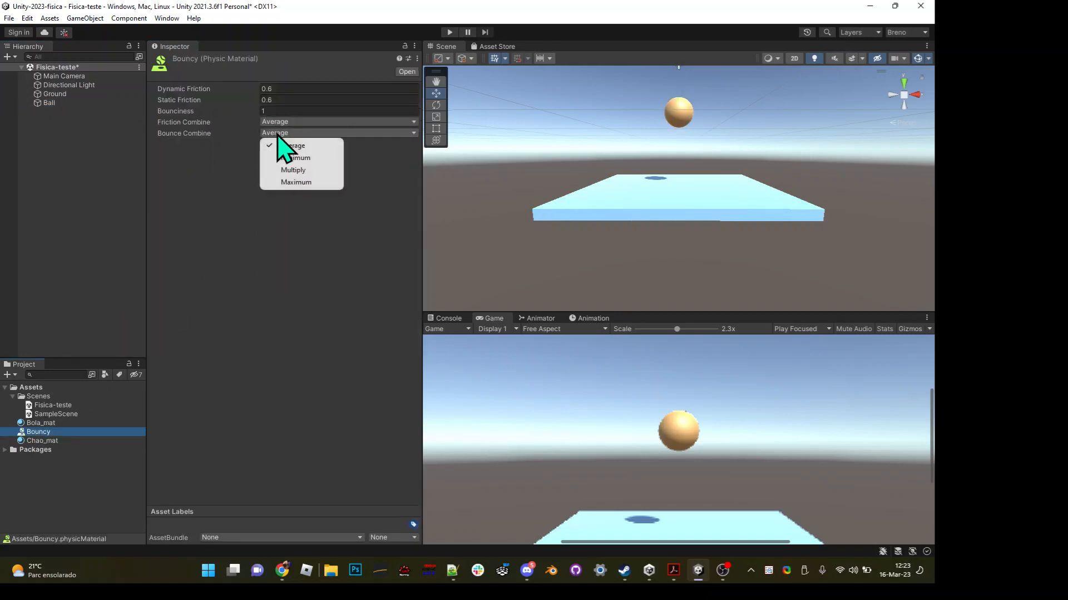
{"action": "left_click", "coordinate": [303, 183]}
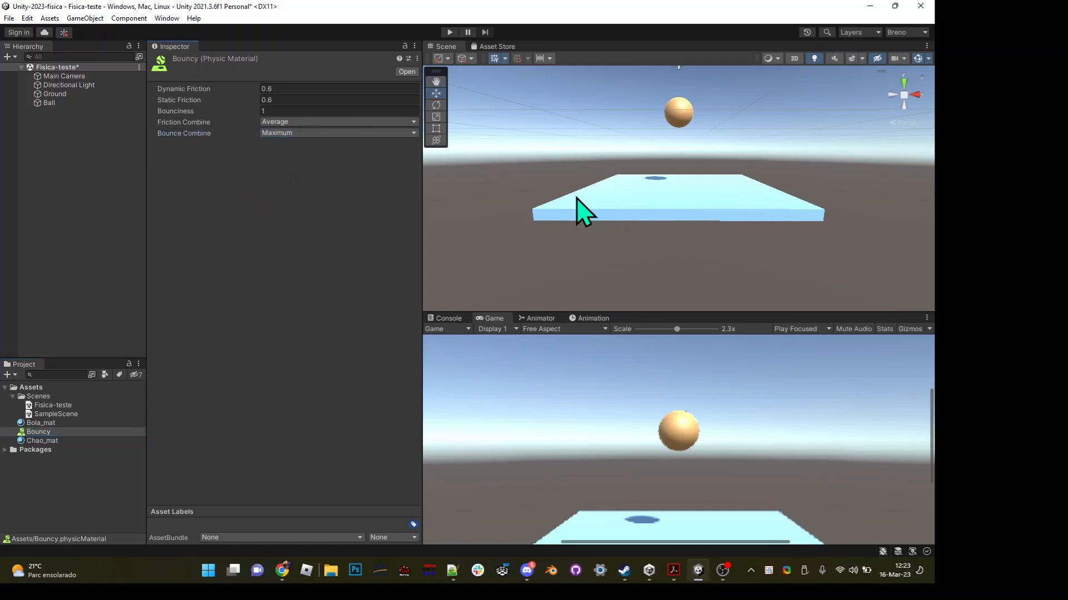
- Save the scene and run it to test how the Ball bounces with the Maximum combine setting, then stop it
{"action": "key", "text": "ctrl+s"}
{"action": "left_click", "coordinate": [447, 33]}
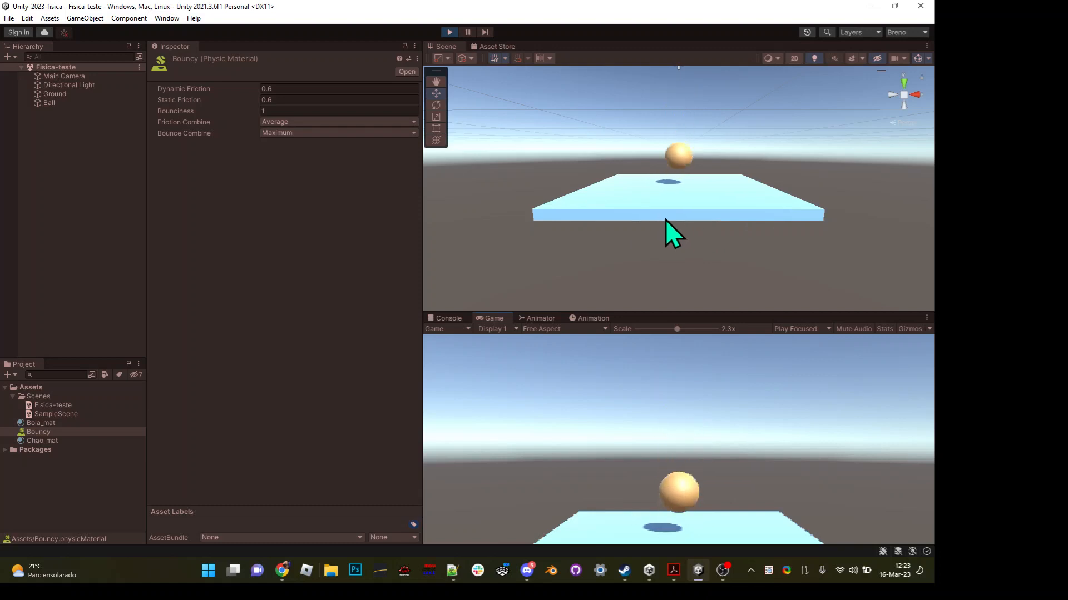
{"action": "left_click", "coordinate": [450, 32]}
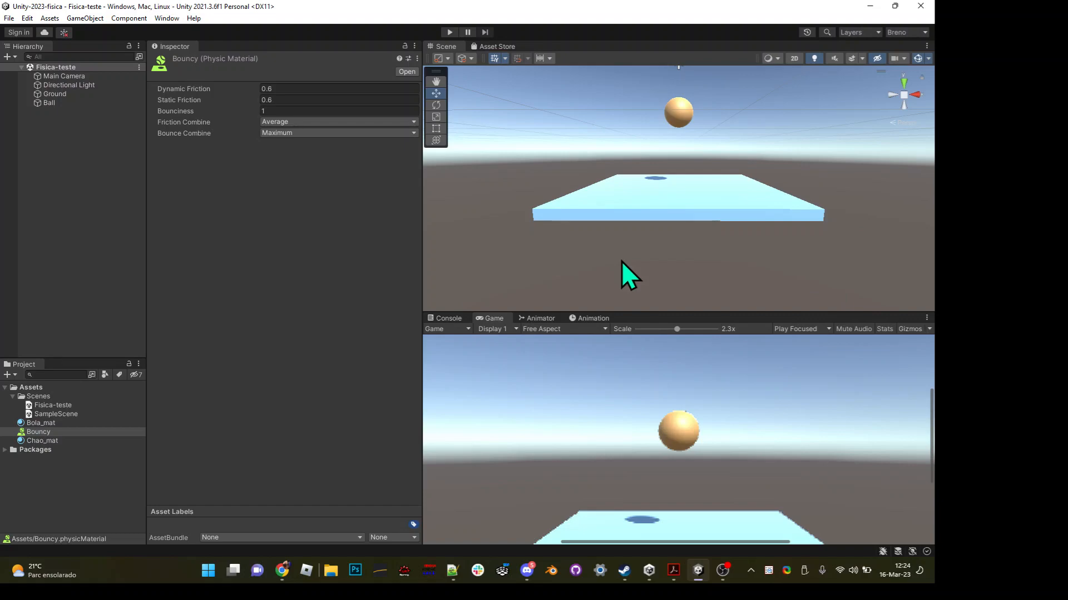
- Check the class schedule in aulas-breakdown.txt in Notepad++ and return to Unity
{"action": "left_click", "coordinate": [452, 571]}
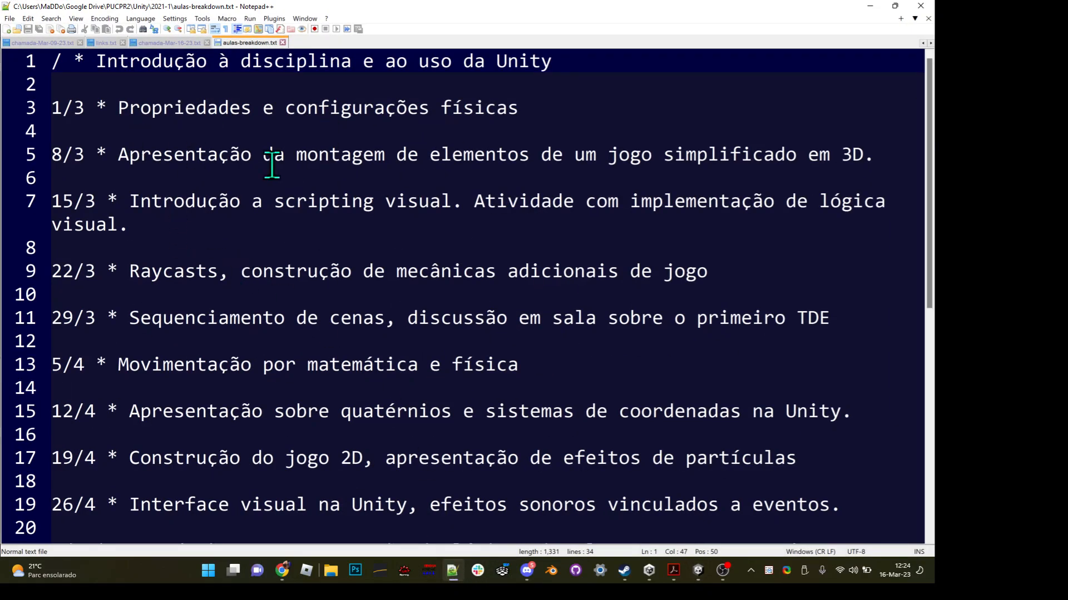
{"action": "left_click", "coordinate": [869, 8]}
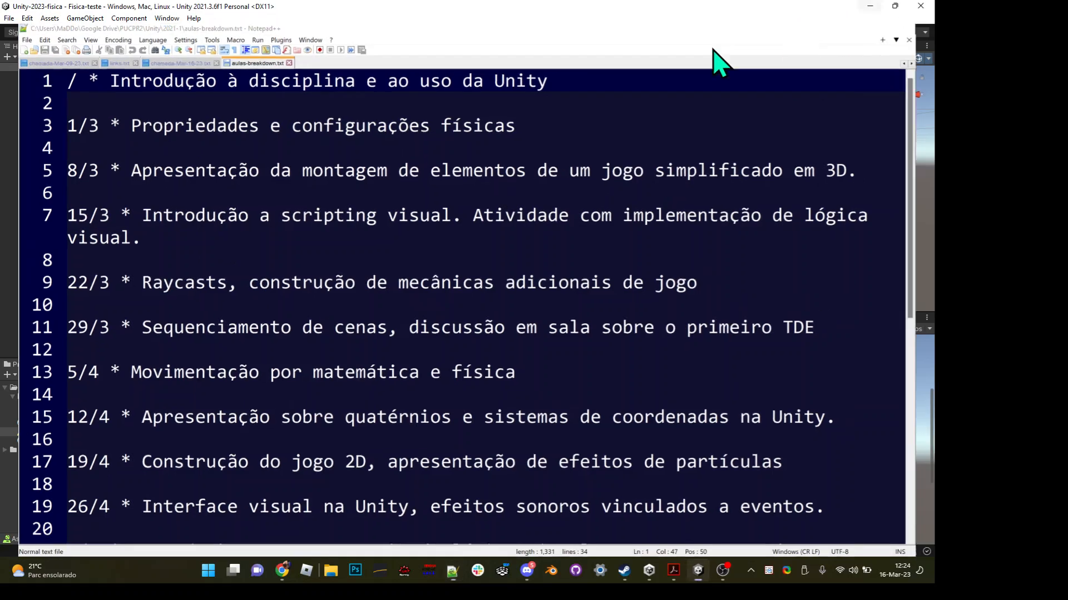